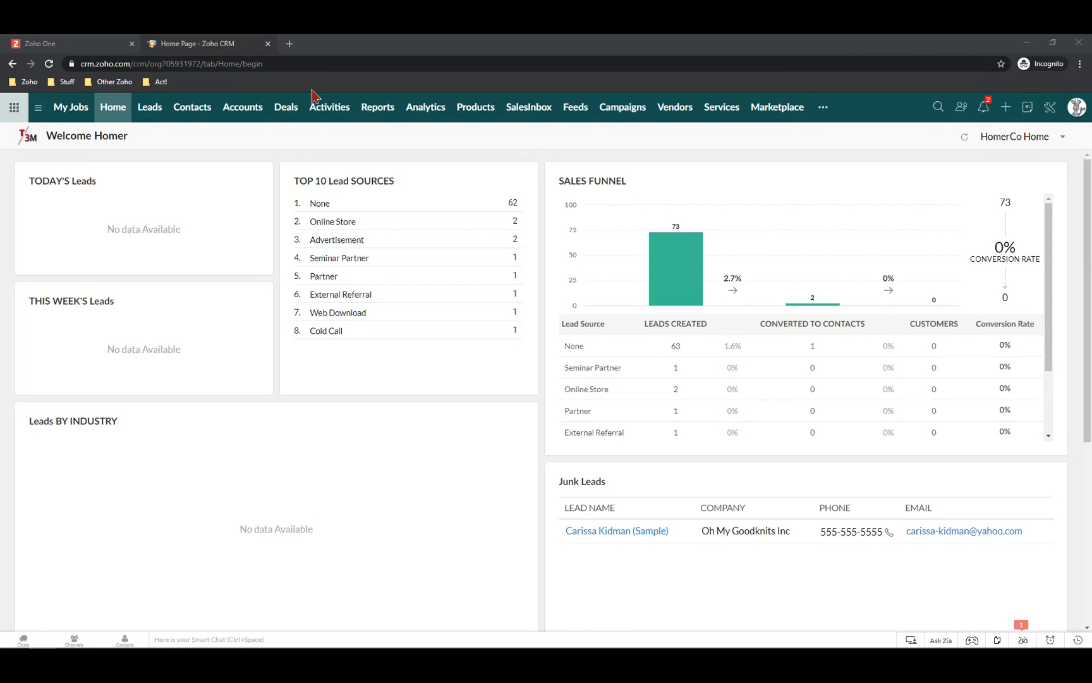
Through Setup > Modules and Fields, open the Leads module's Standard layout in the Module Builder
left_click(1050, 108)
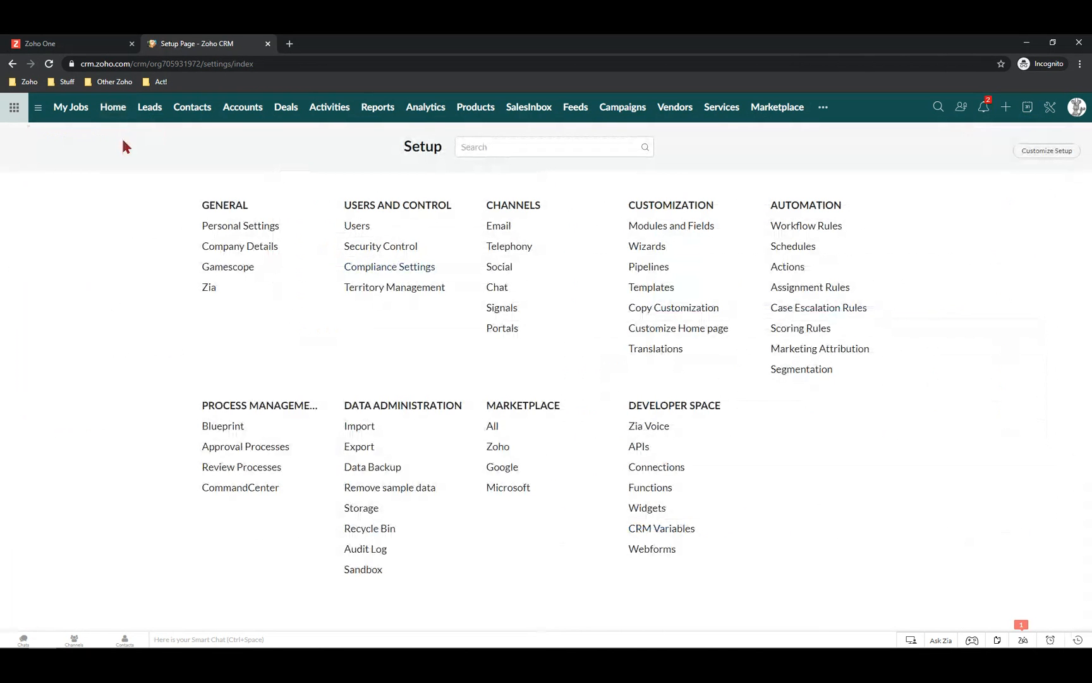
left_click(652, 231)
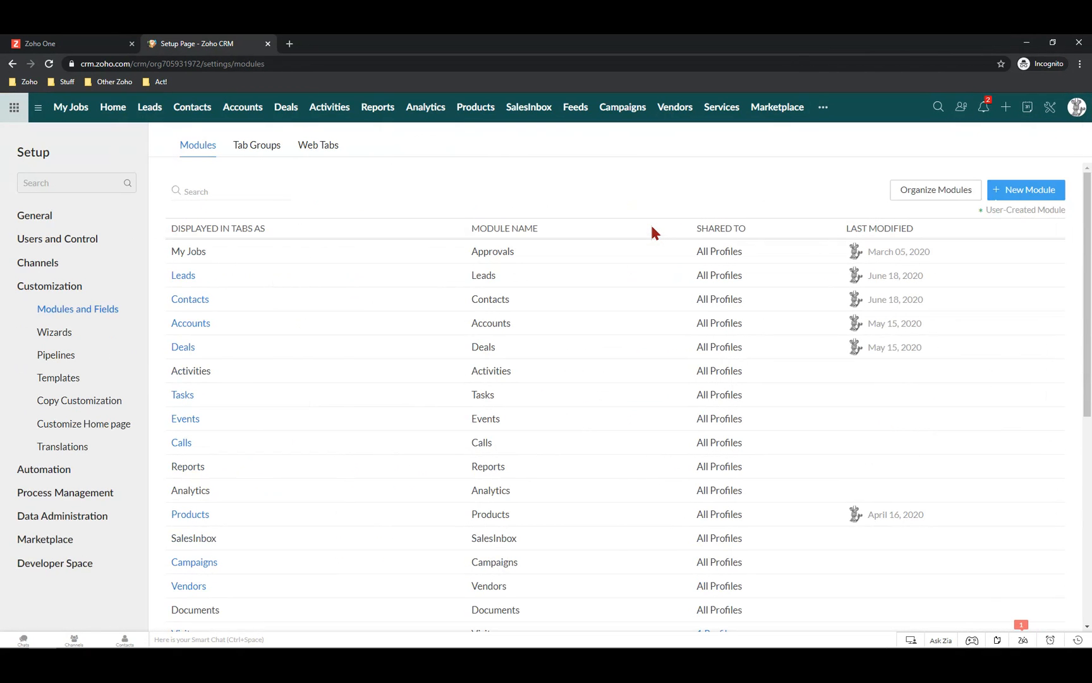
left_click(210, 276)
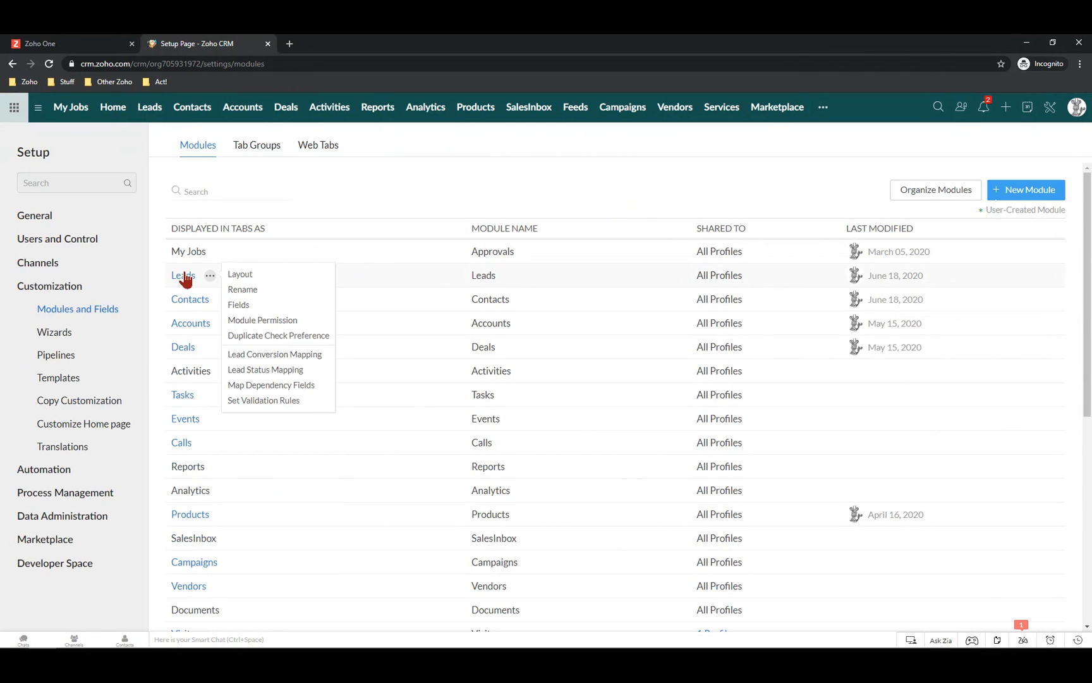
left_click(185, 276)
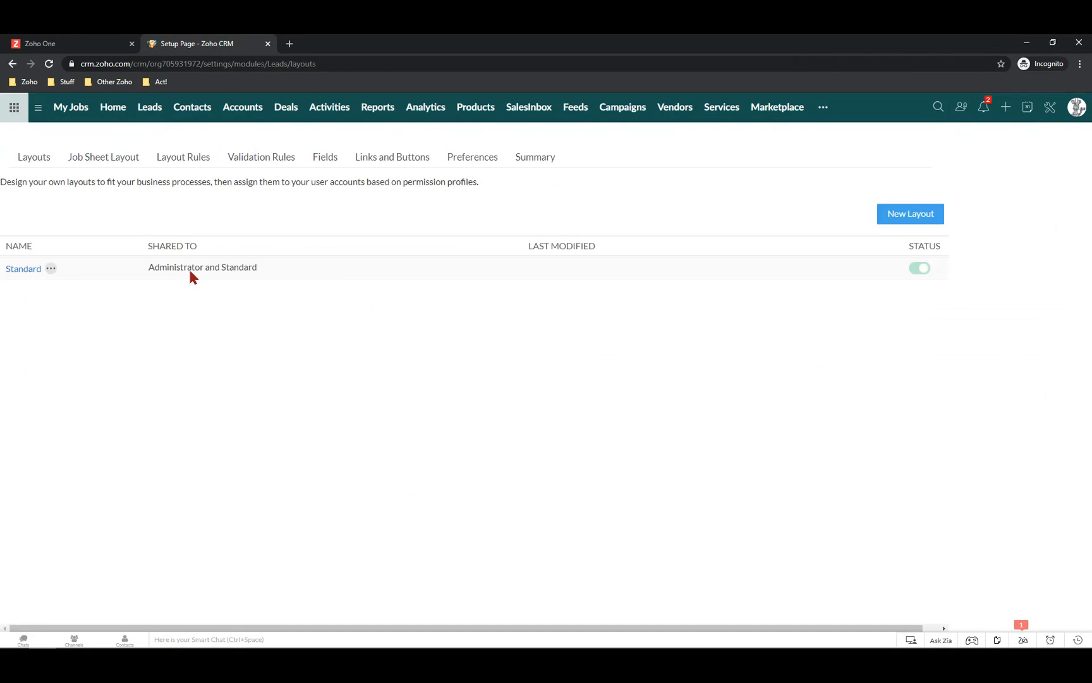
left_click(211, 314)
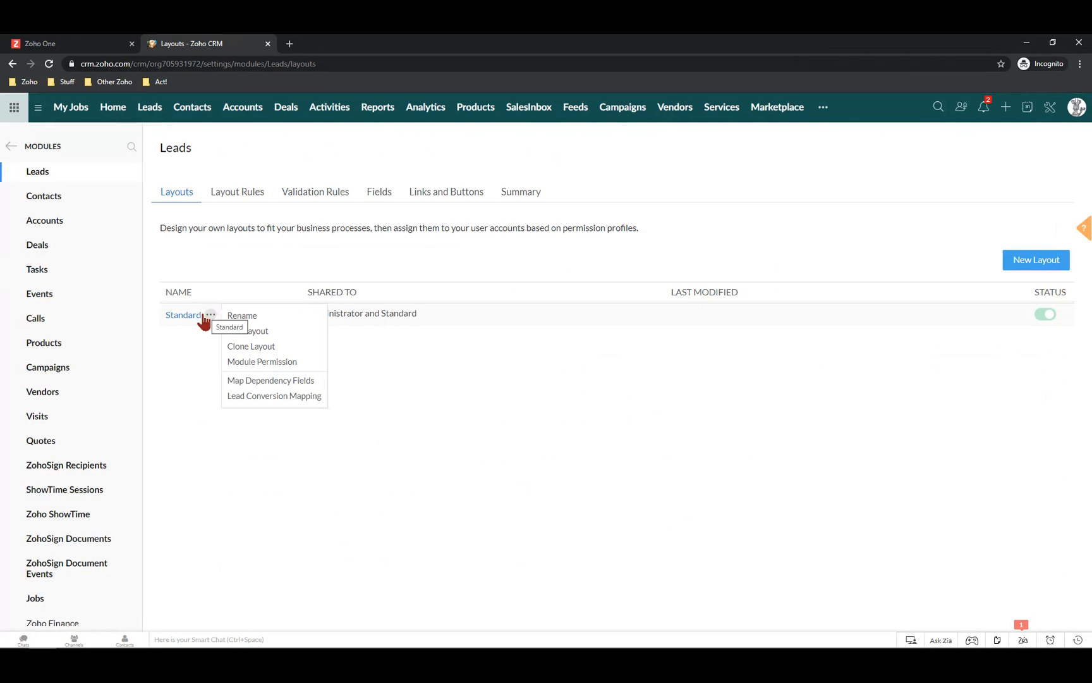
left_click(185, 321)
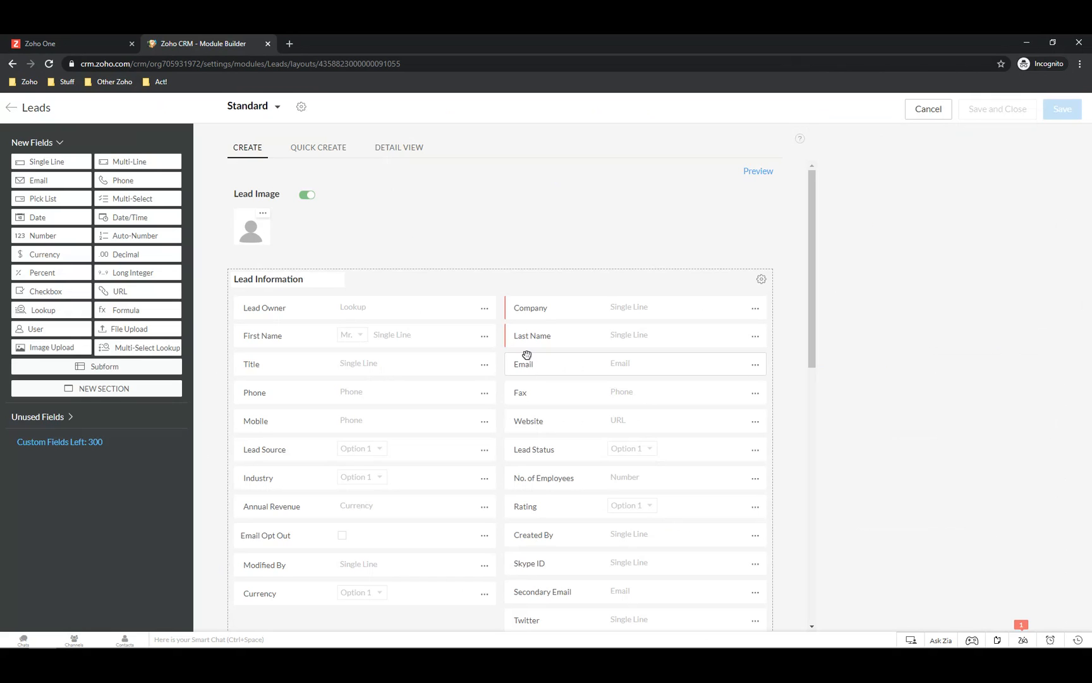
Make the Leads Email field reject duplicate values and save the Standard layout
left_click(756, 366)
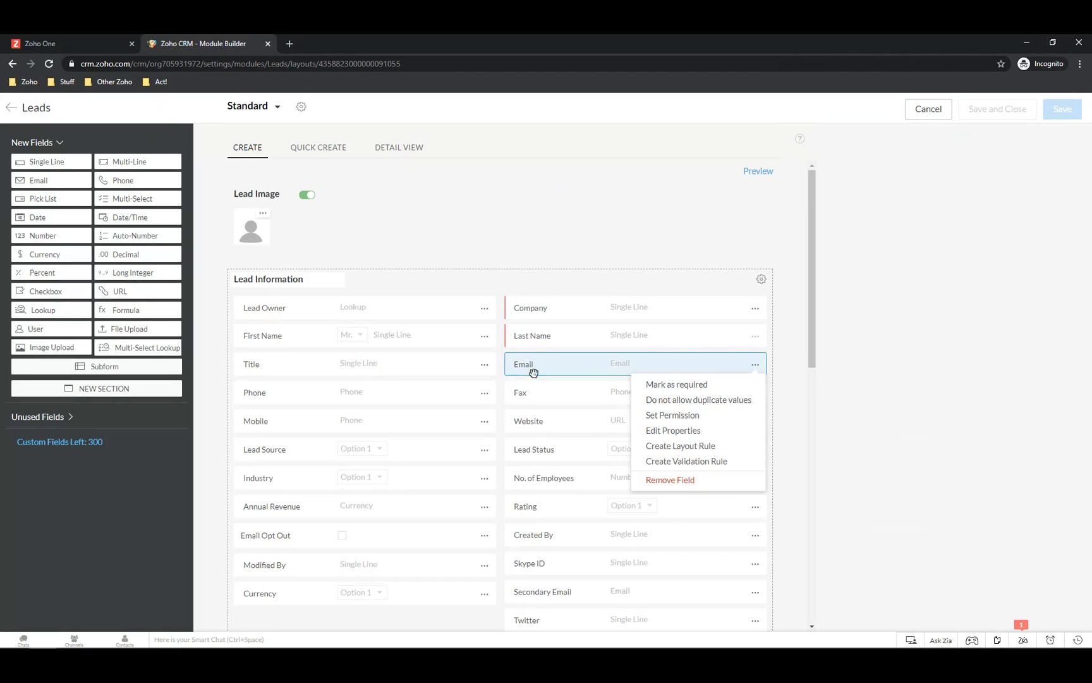
left_click(683, 406)
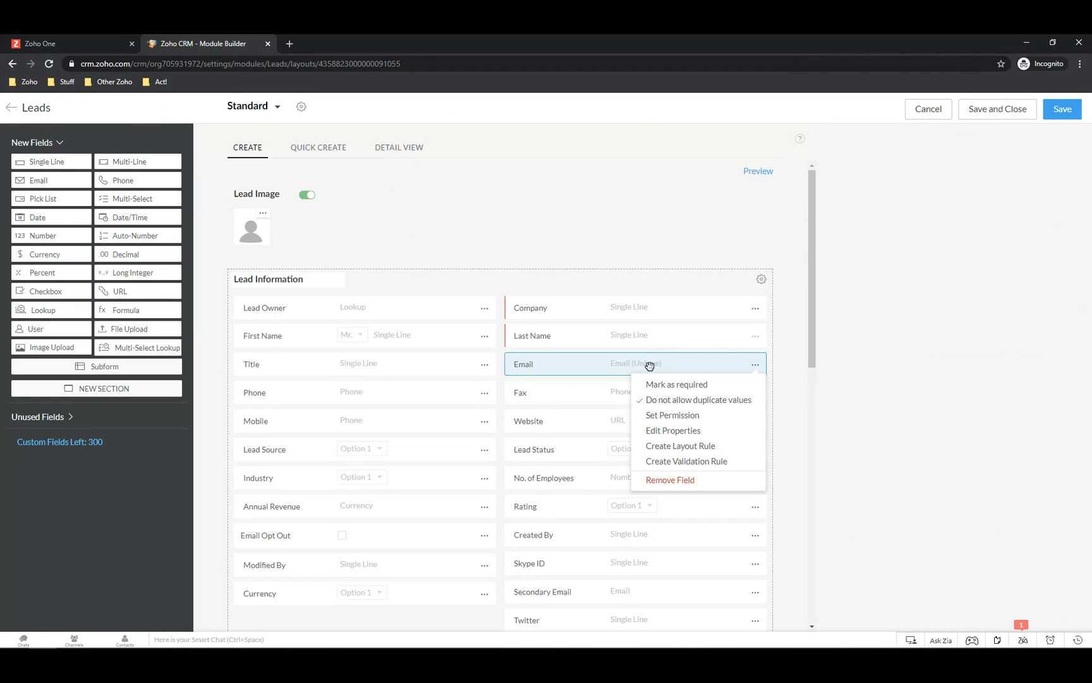
left_click(999, 110)
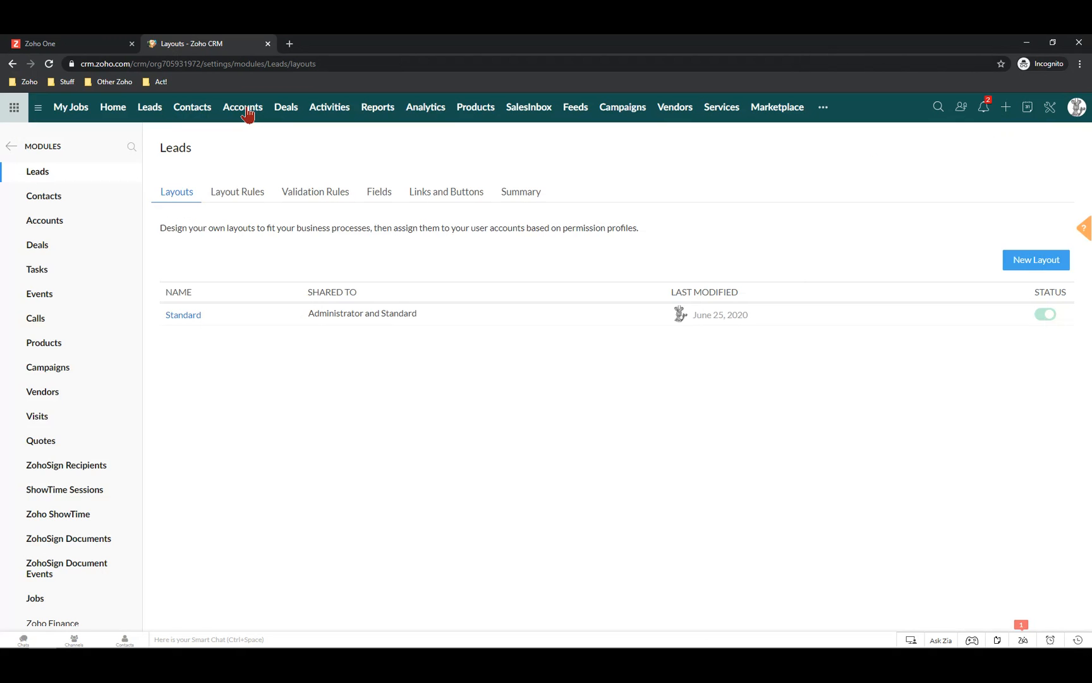
Sort the All Leads list by Lead Name ascending
left_click(150, 109)
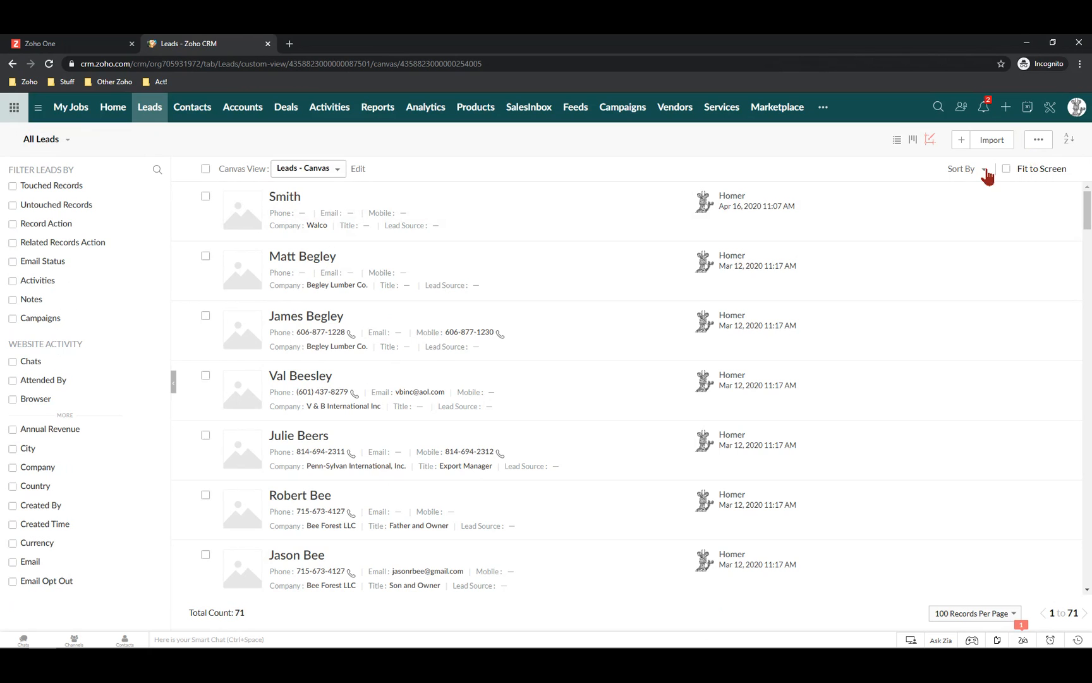
left_click(966, 172)
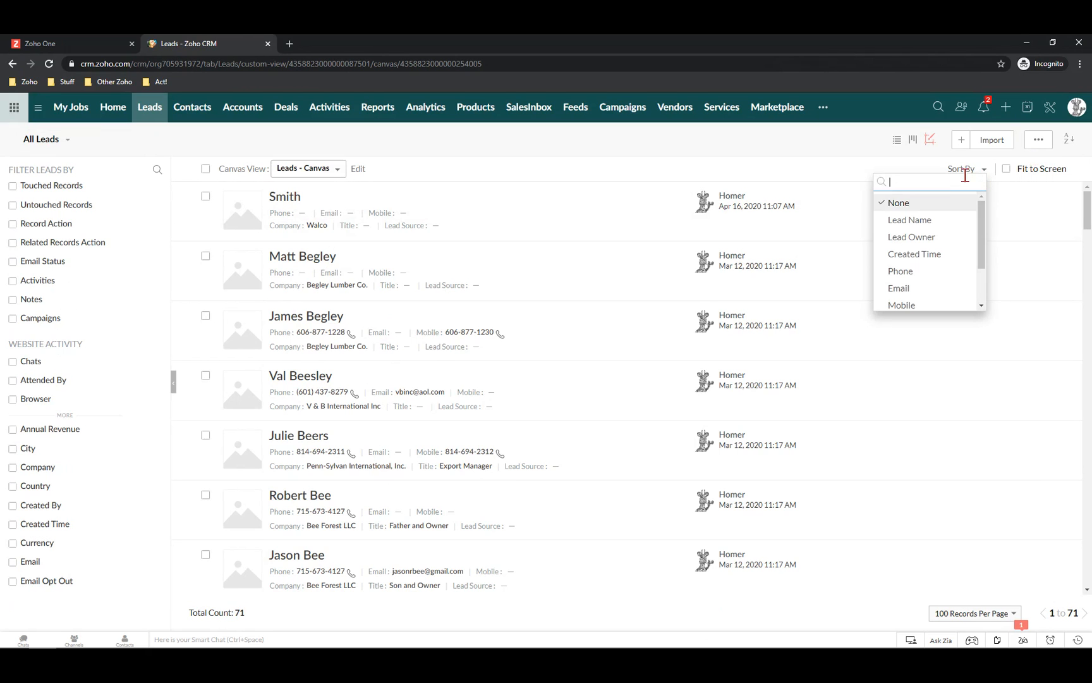
left_click(911, 221)
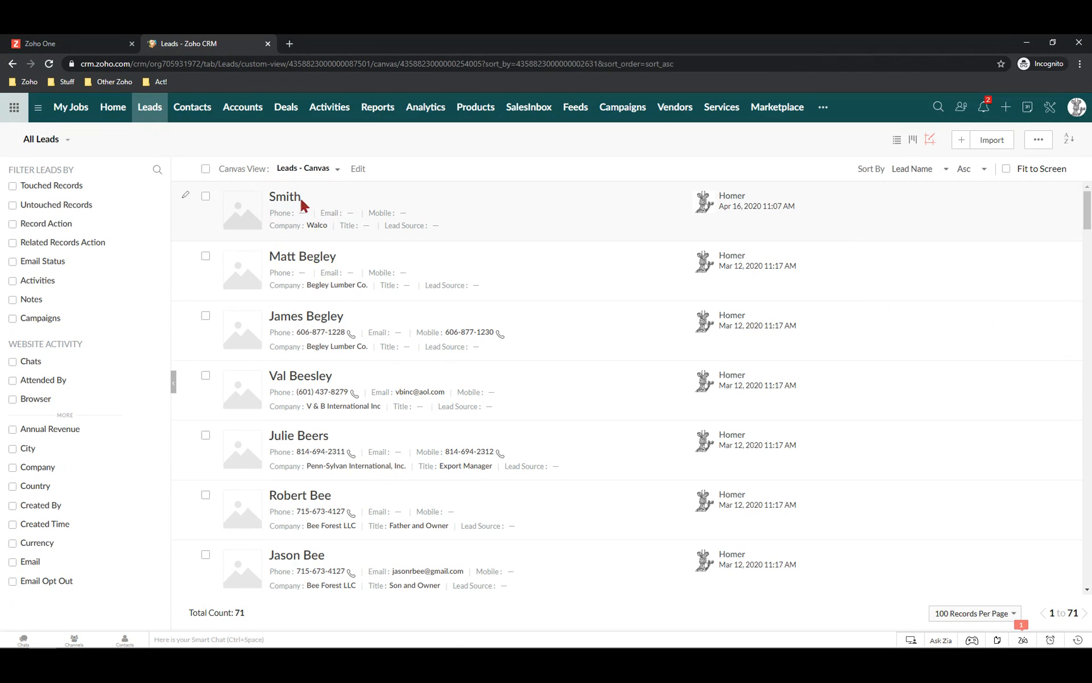
Find and open the G.L. Beaumont Lumber Co. lead's record
scroll(327, 335, "down", 3)
scroll(327, 331, "up", 3)
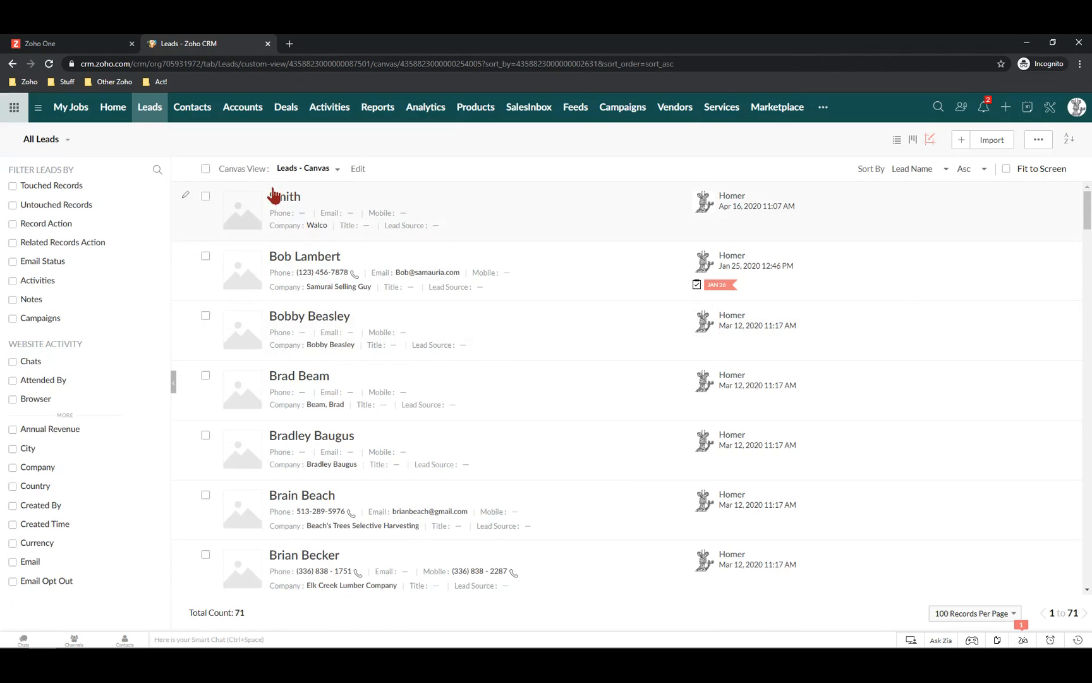
scroll(291, 259, "down", 14)
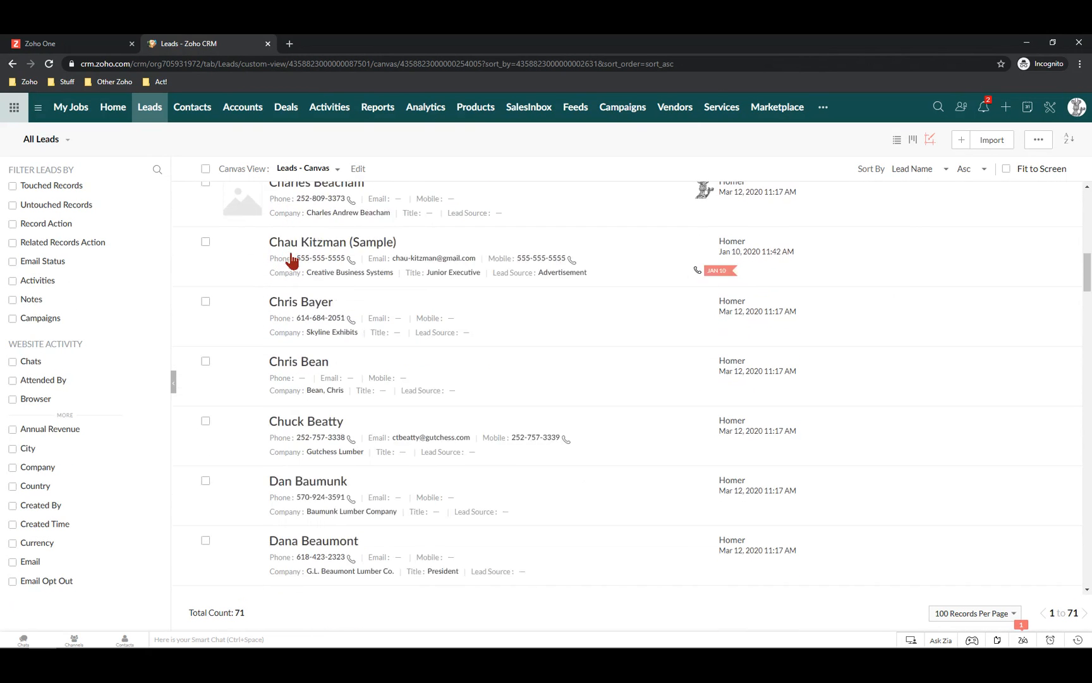
scroll(291, 260, "down", 15)
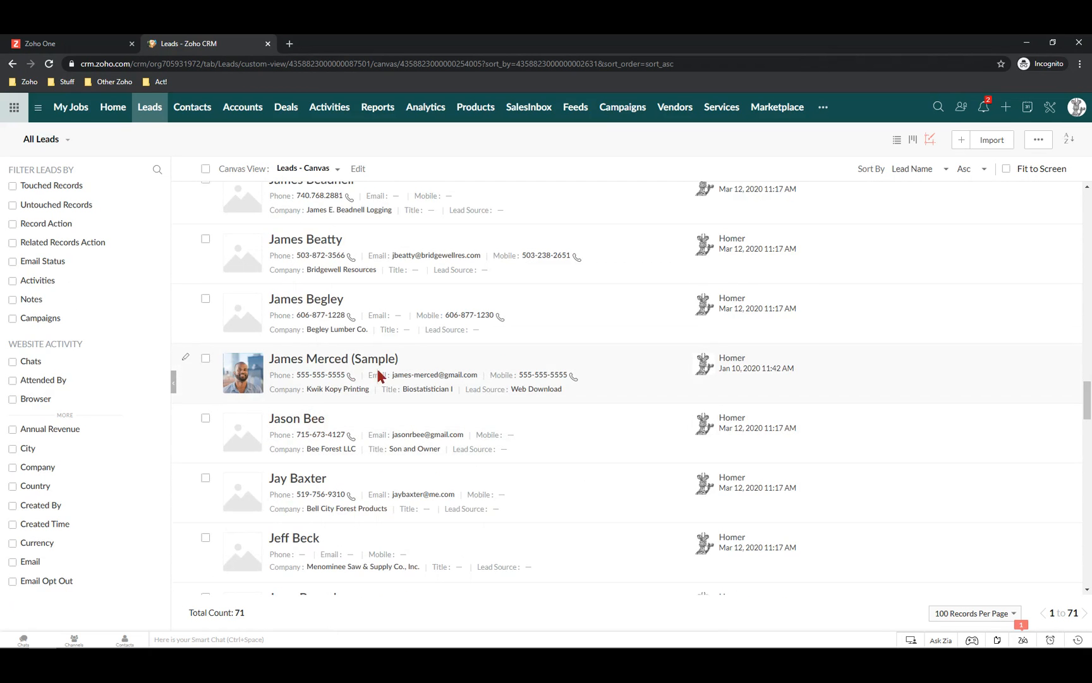
scroll(374, 374, "up", 2)
scroll(370, 370, "up", 2)
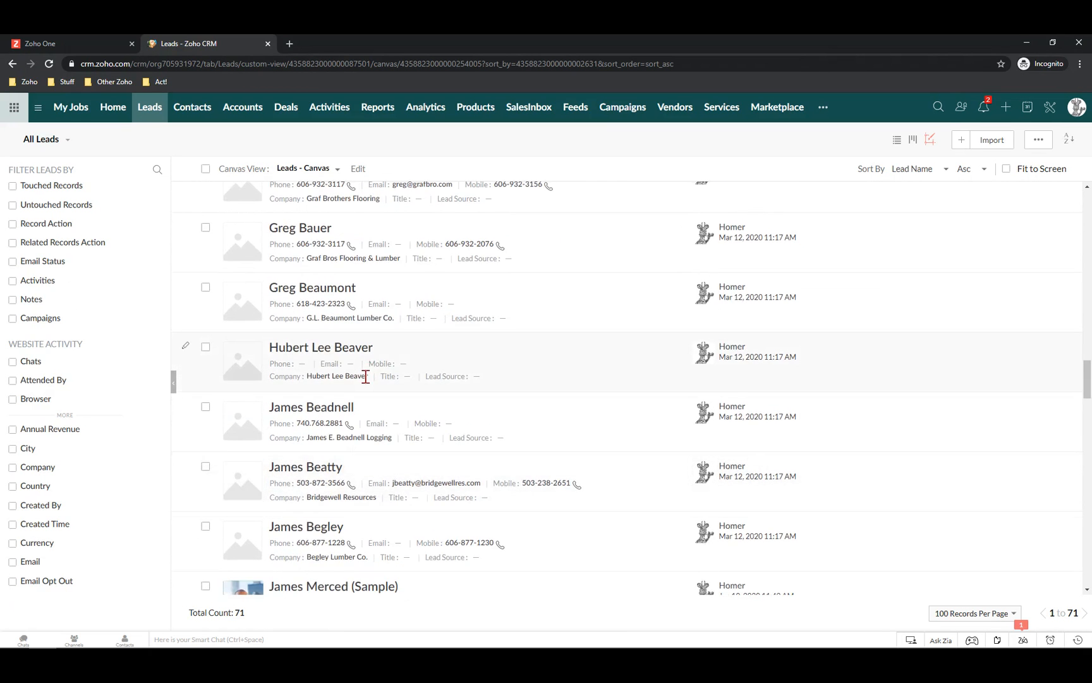
scroll(370, 372, "up", 2)
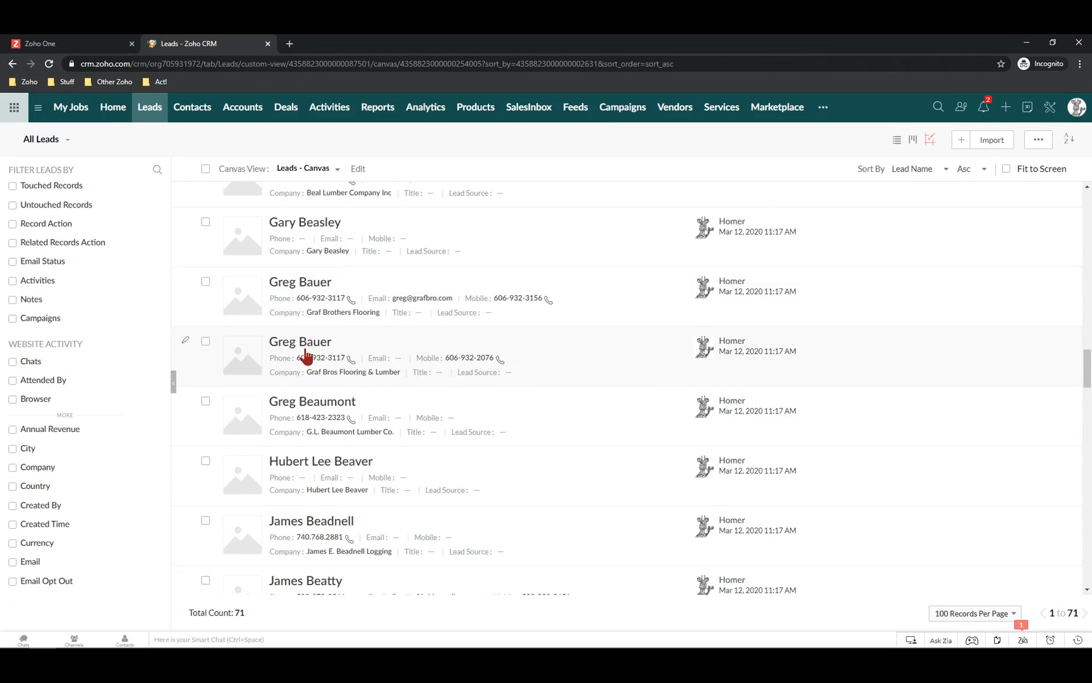
scroll(310, 351, "down", 10)
scroll(315, 347, "down", 8)
scroll(319, 356, "up", 2)
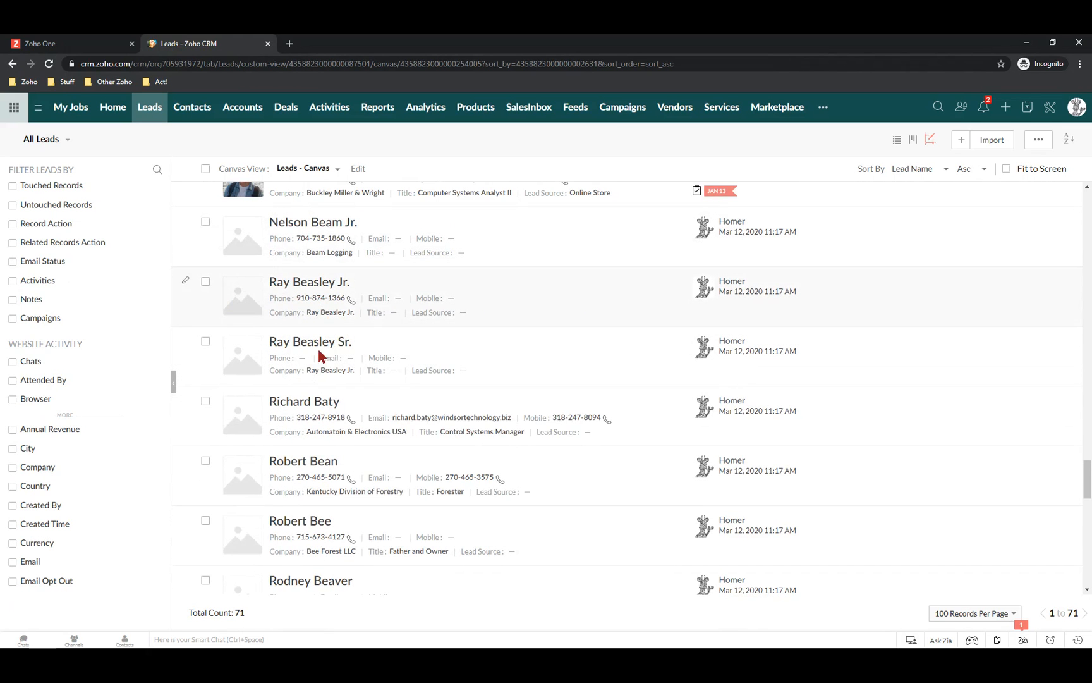
scroll(316, 349, "down", 2)
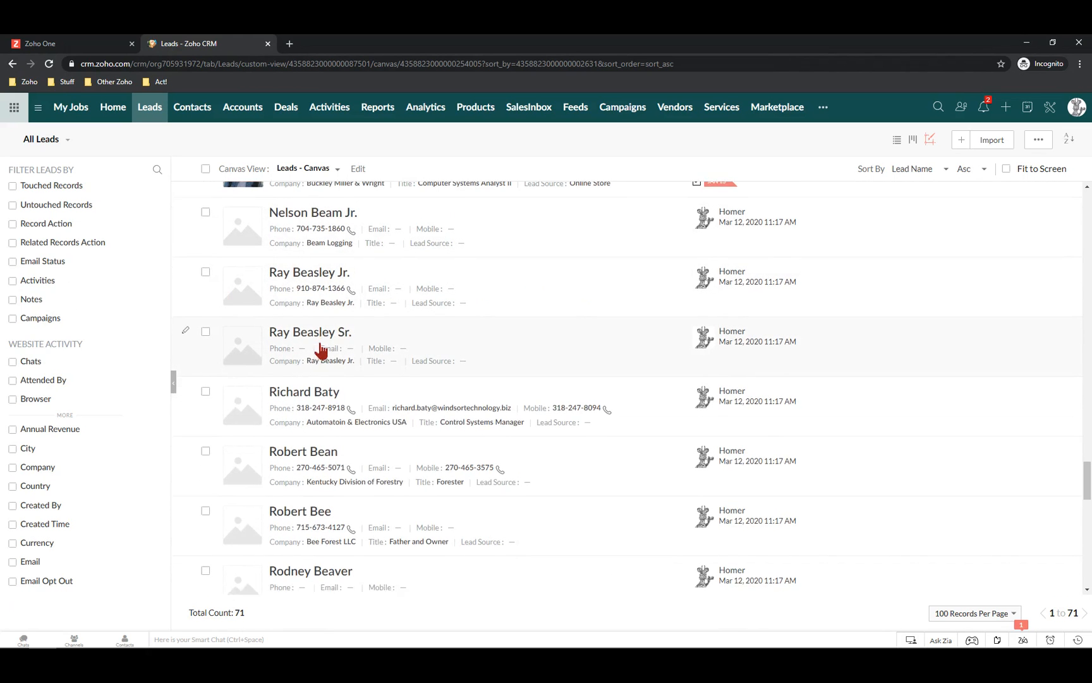
scroll(321, 352, "down", 1)
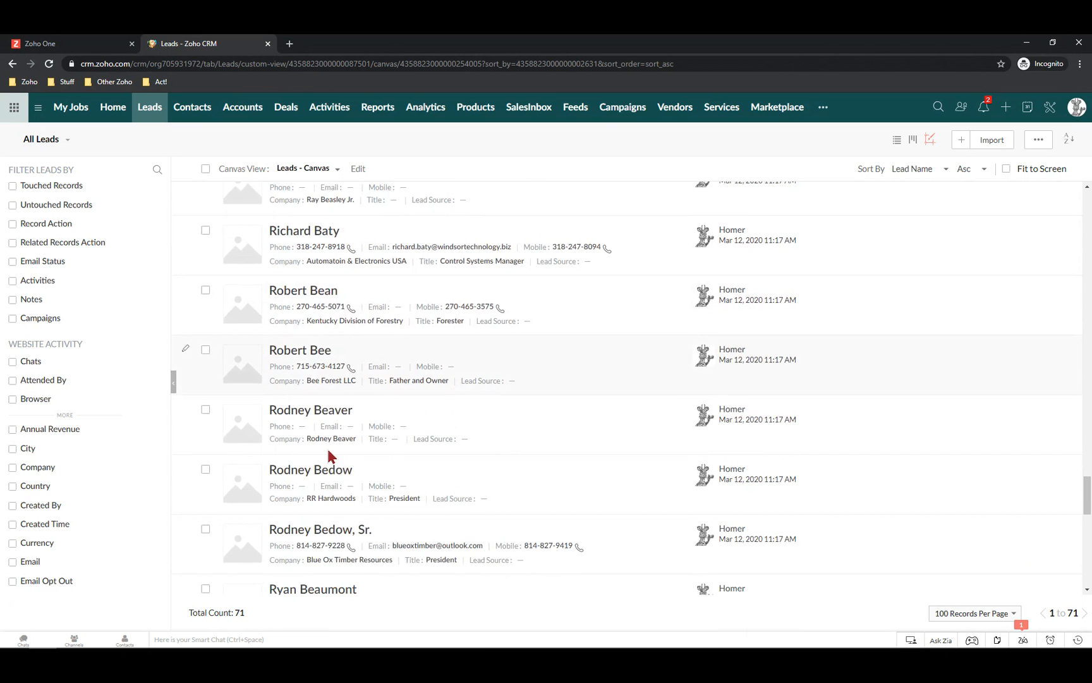
scroll(341, 446, "down", 3)
scroll(355, 445, "down", 1)
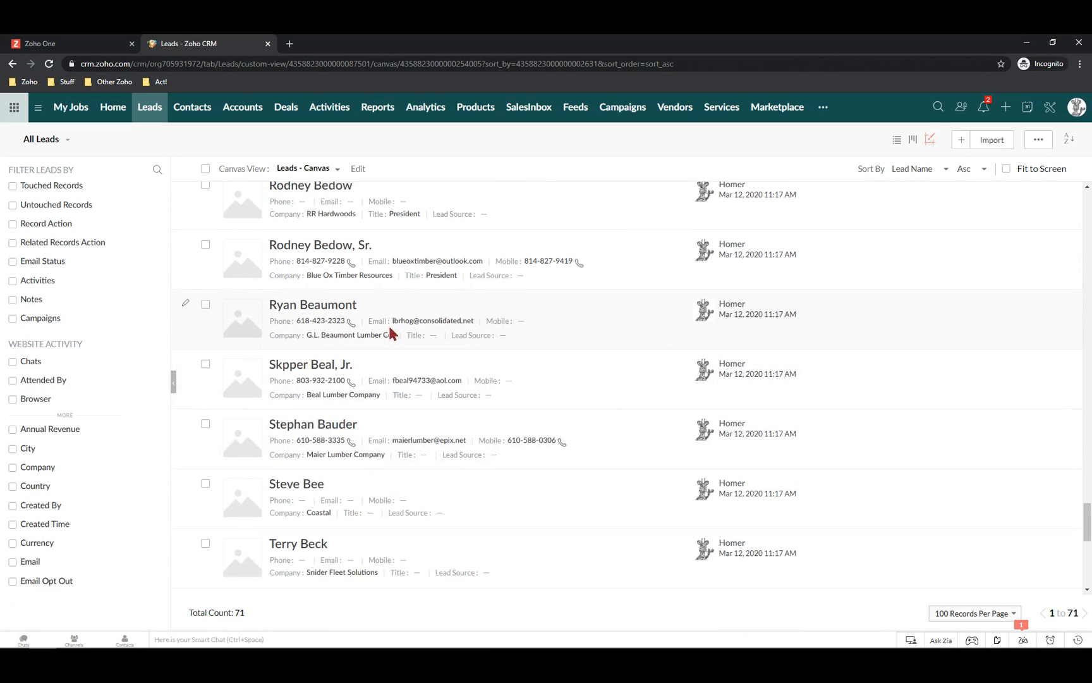
left_click(315, 307)
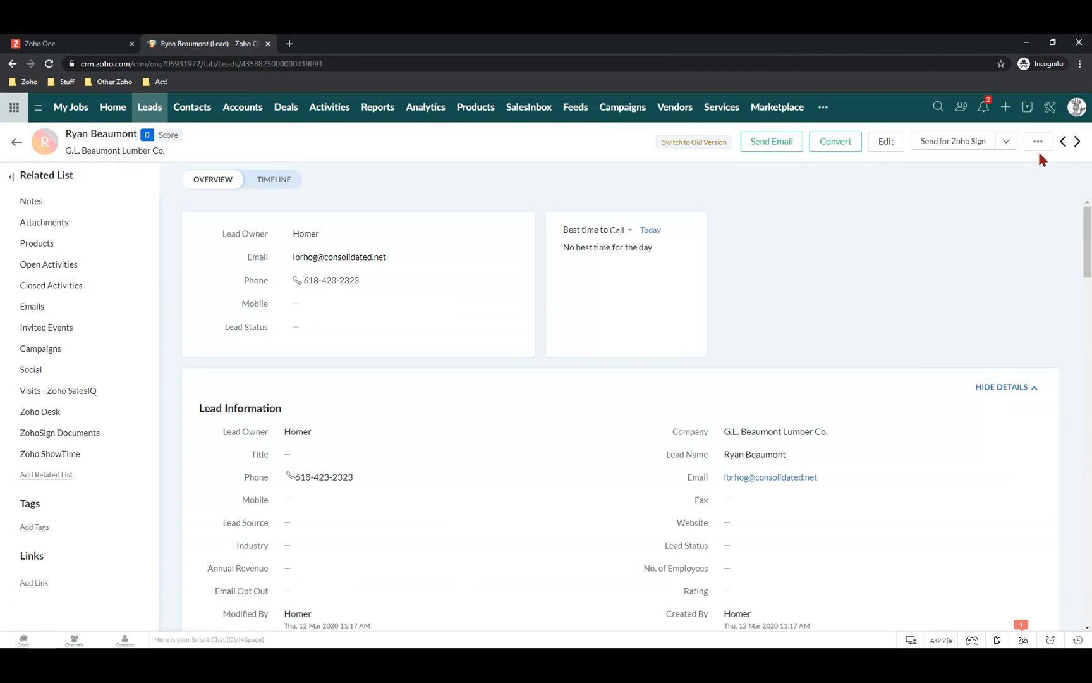
Clone the G.L. Beaumont Lumber Co. lead and try saving it, hitting the duplicate Email error
left_click(1038, 143)
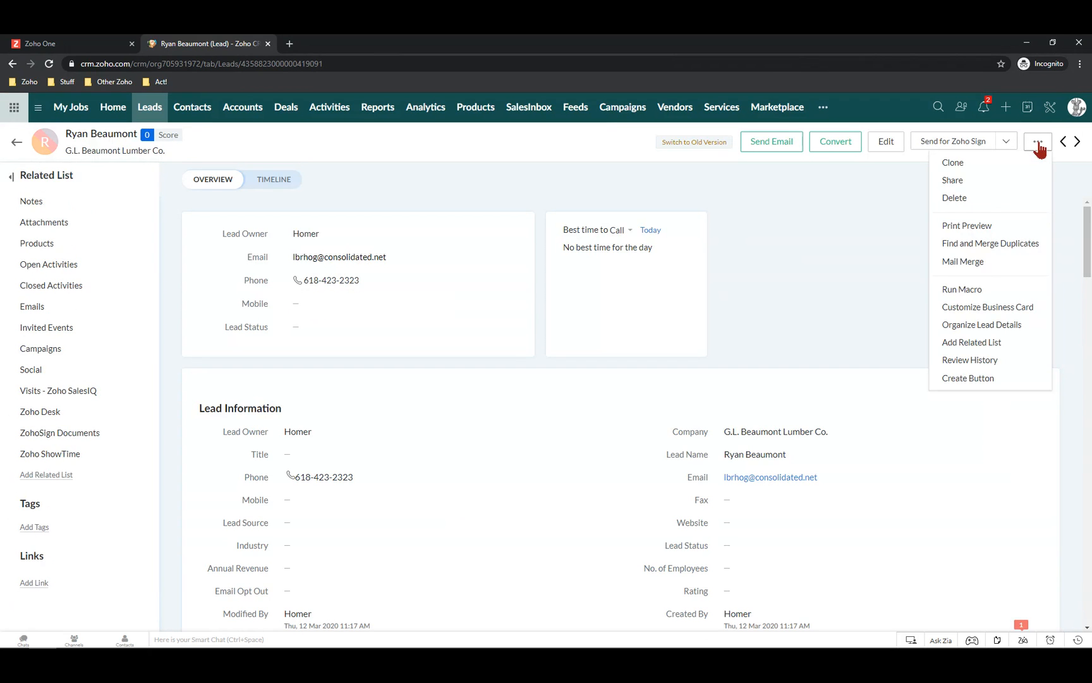
left_click(956, 163)
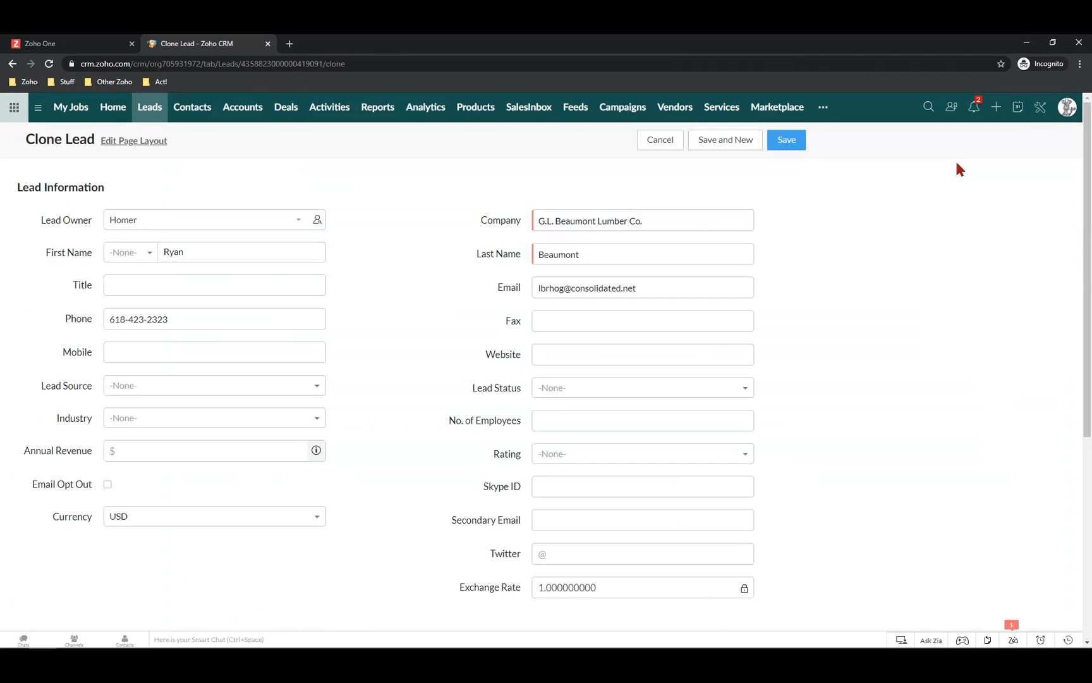
scroll(781, 366, "down", 5)
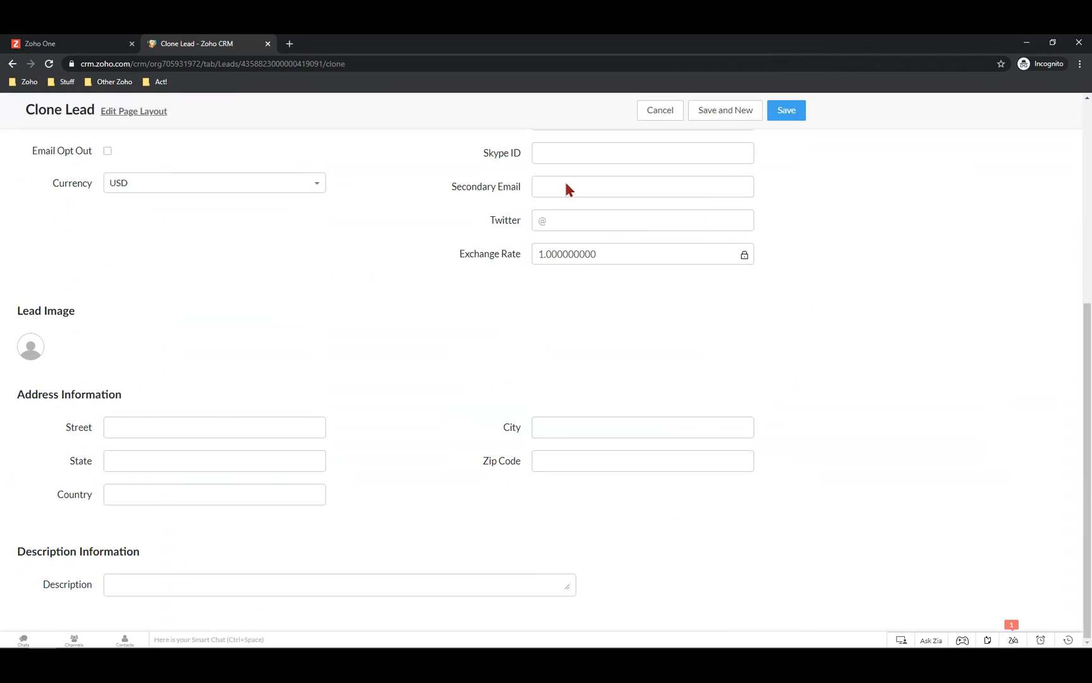
scroll(409, 319, "up", 5)
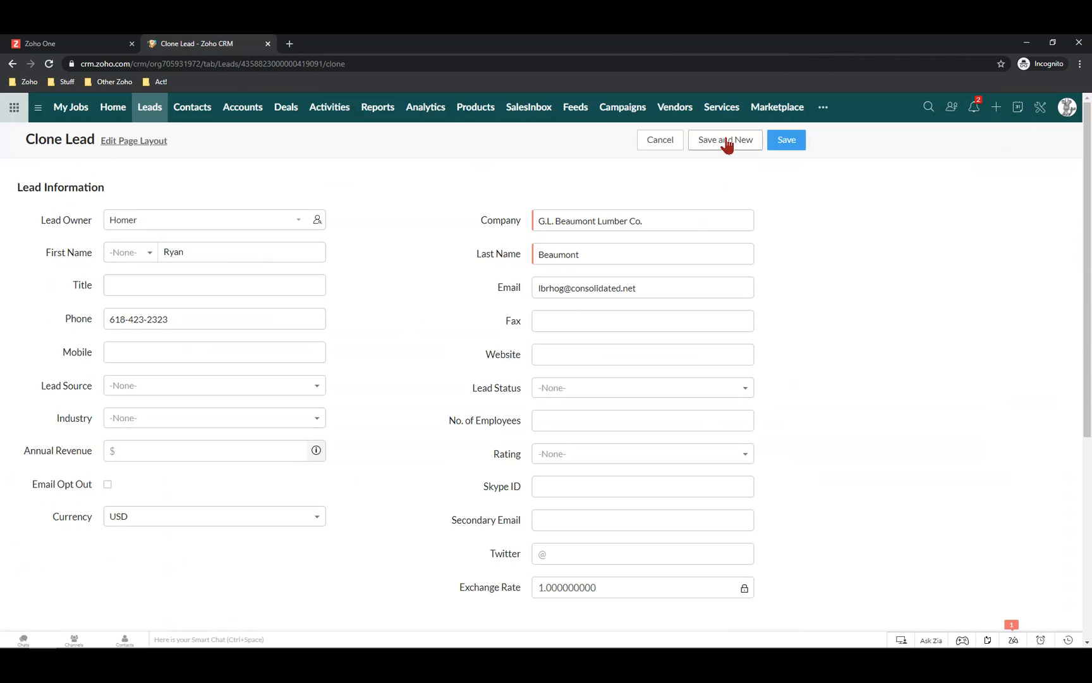
left_click(787, 140)
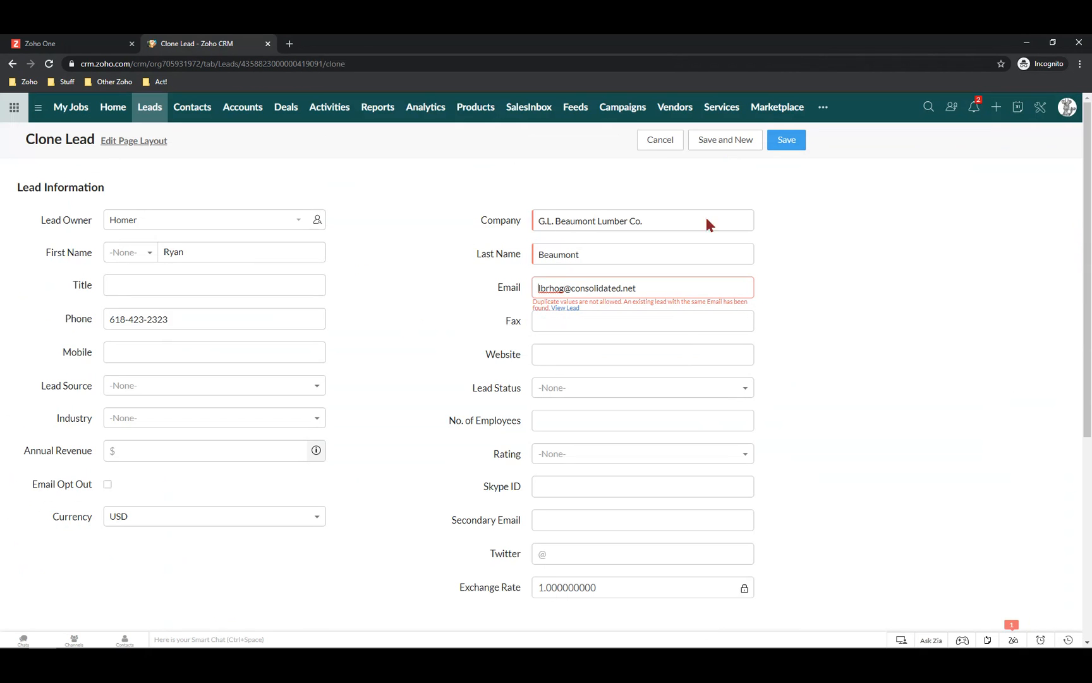
Discard the cloned lead, then clone the Commercial Press sample contact and save the copy
left_click(659, 142)
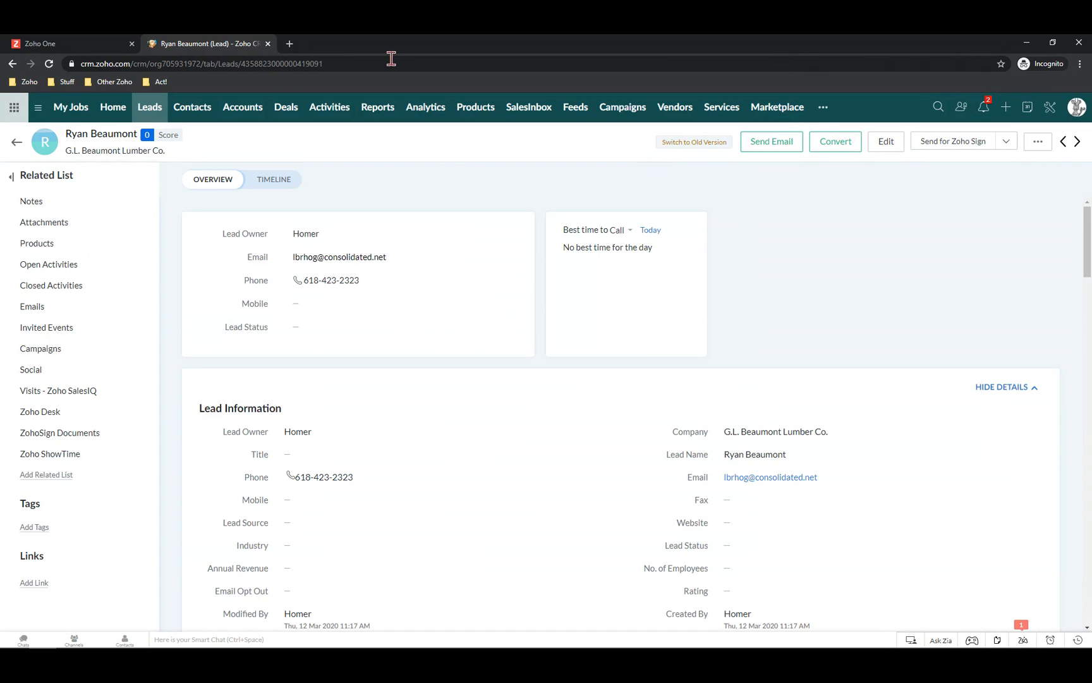
left_click(193, 108)
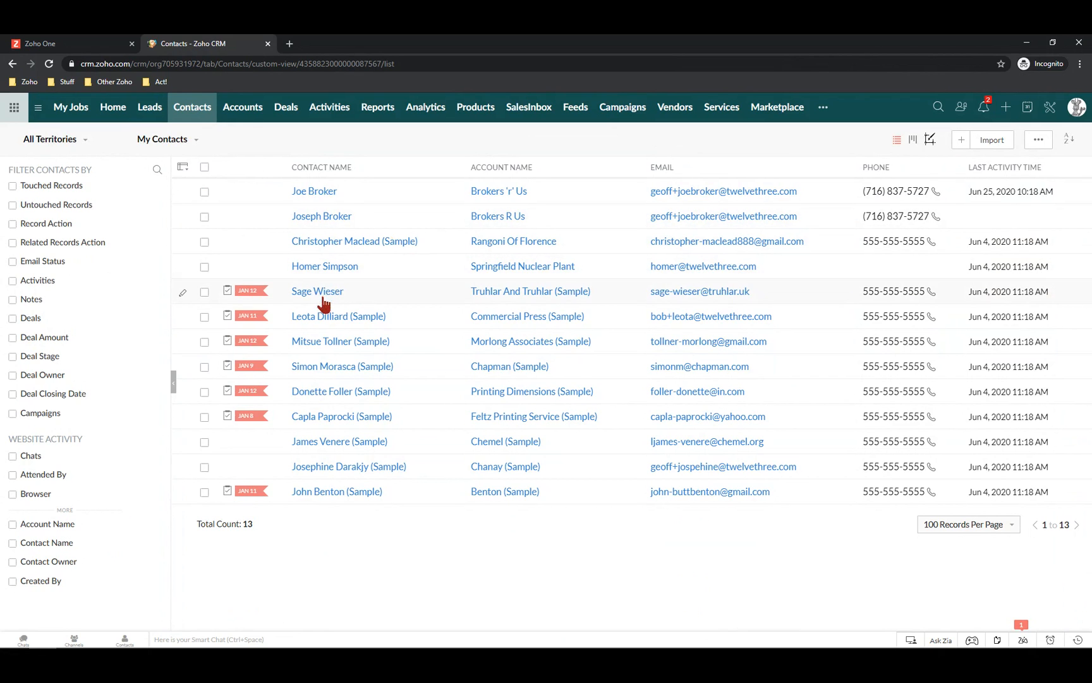
left_click(332, 321)
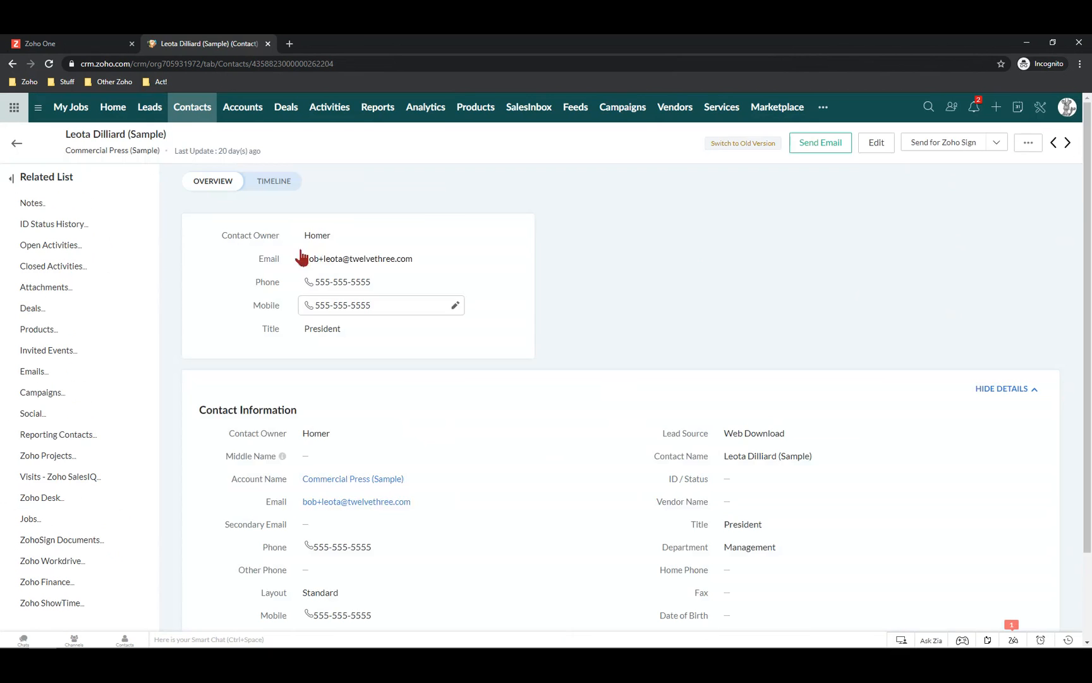
left_click(1038, 144)
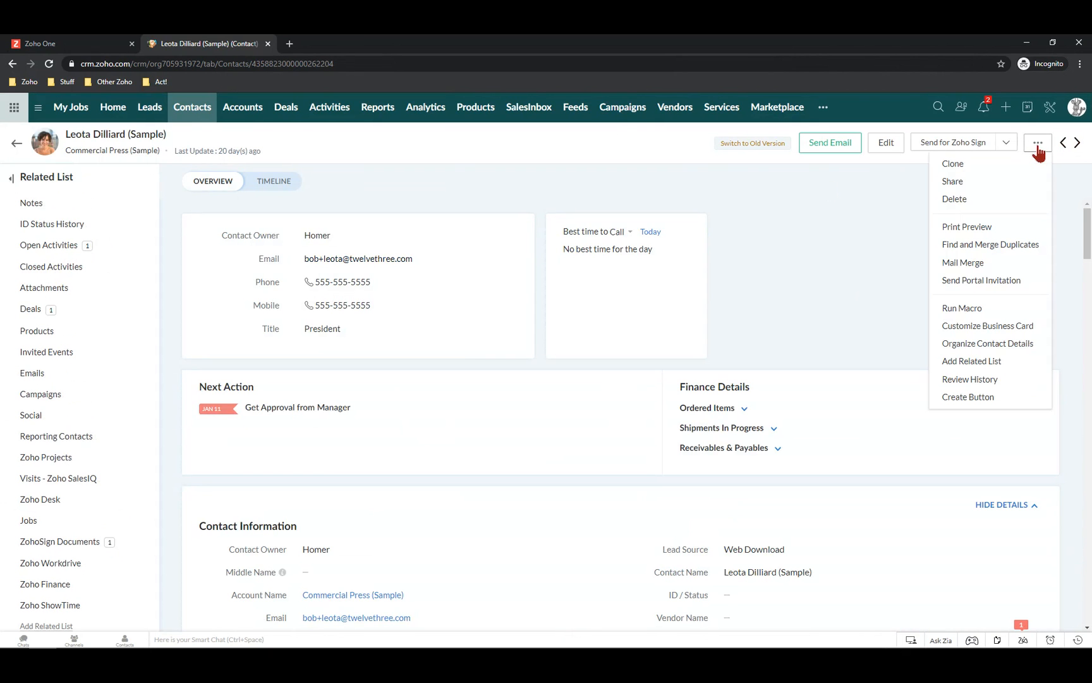
left_click(952, 167)
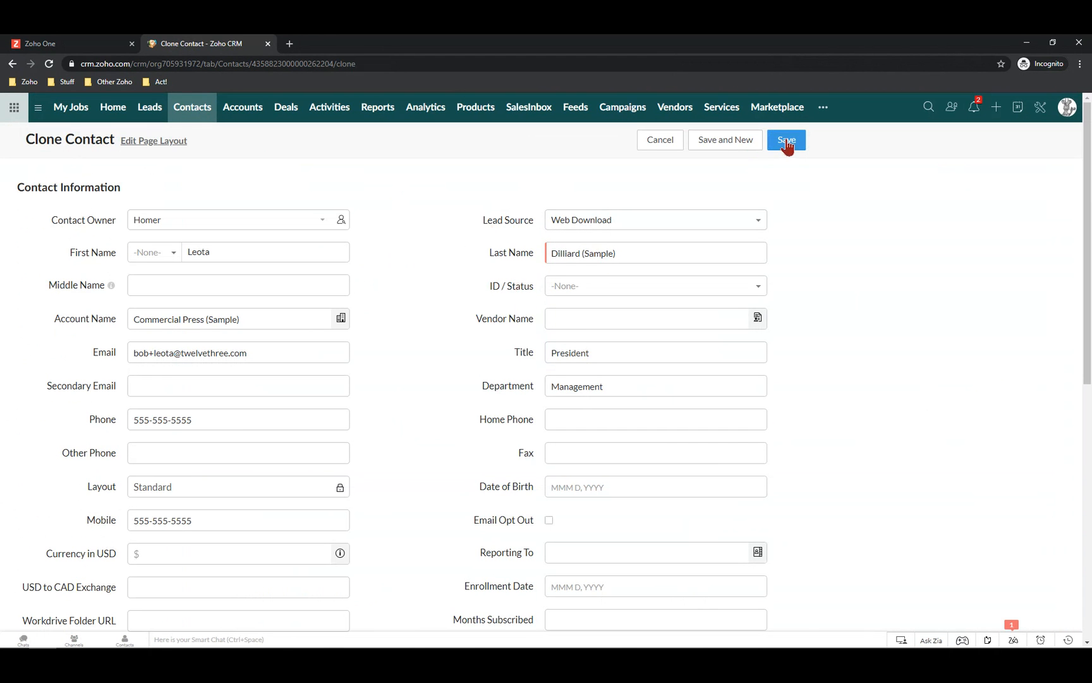
left_click(785, 141)
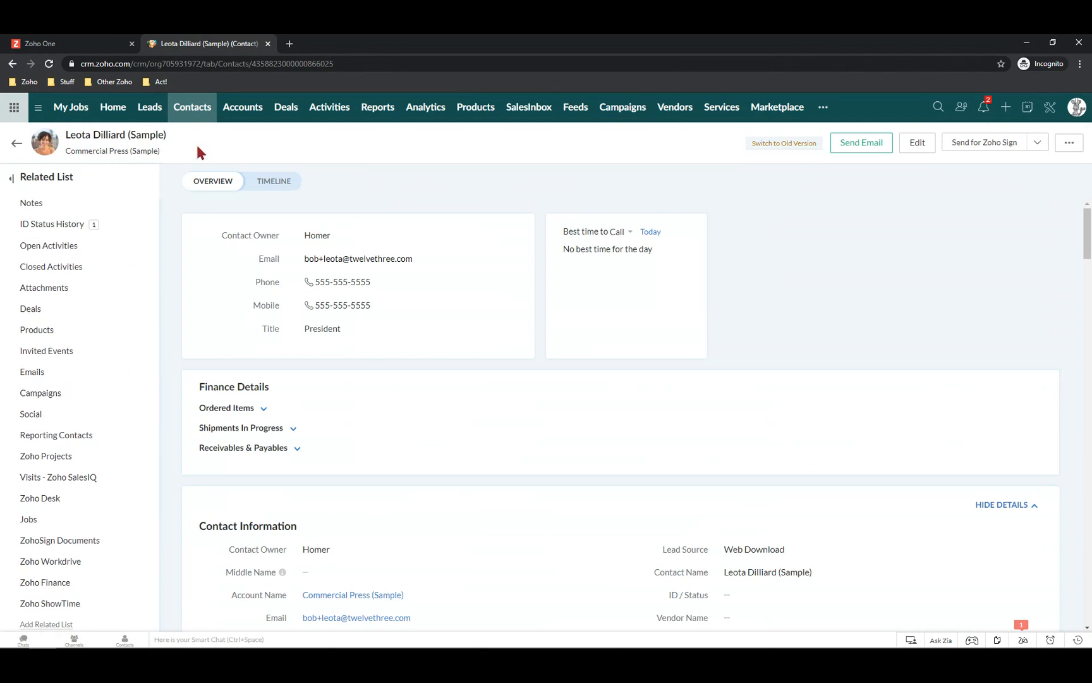
Sort the Contacts list by Contact Name ascending
left_click(195, 112)
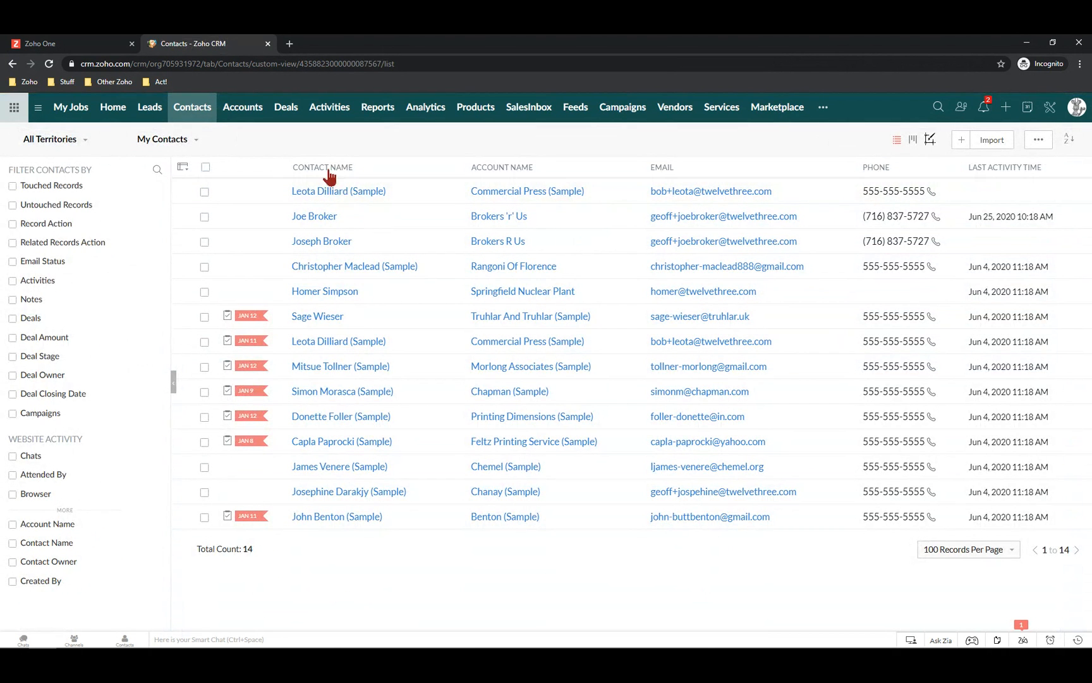
left_click(309, 182)
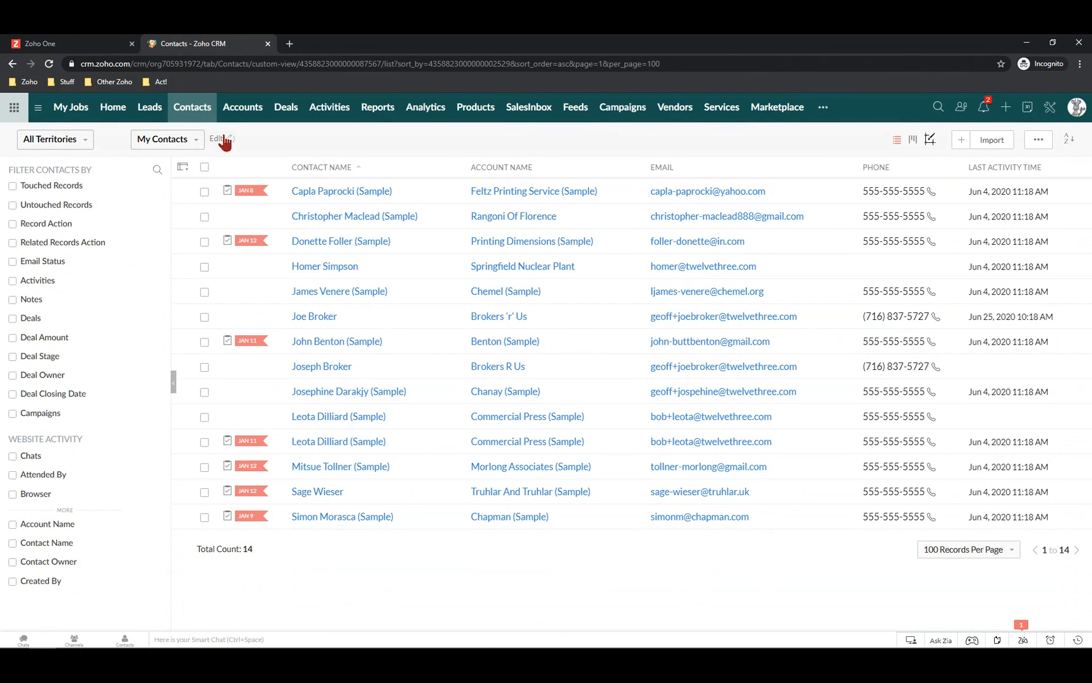
left_click(1038, 143)
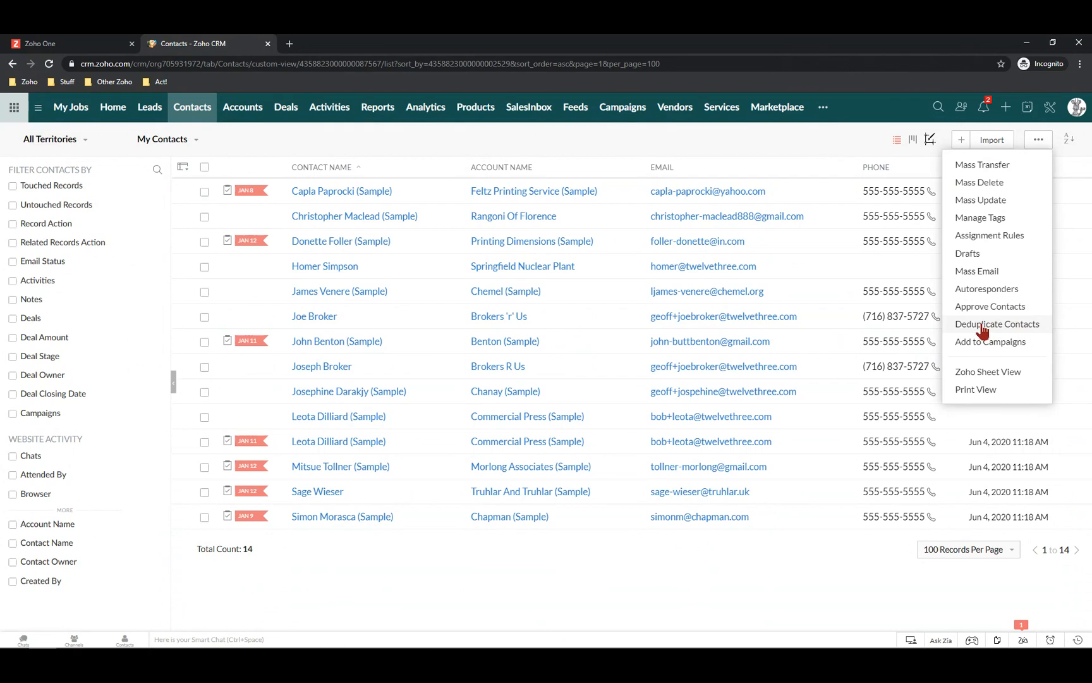
Set up Deduplicate Contacts to match on Email only, with Phone left unticked, and start it
left_click(981, 325)
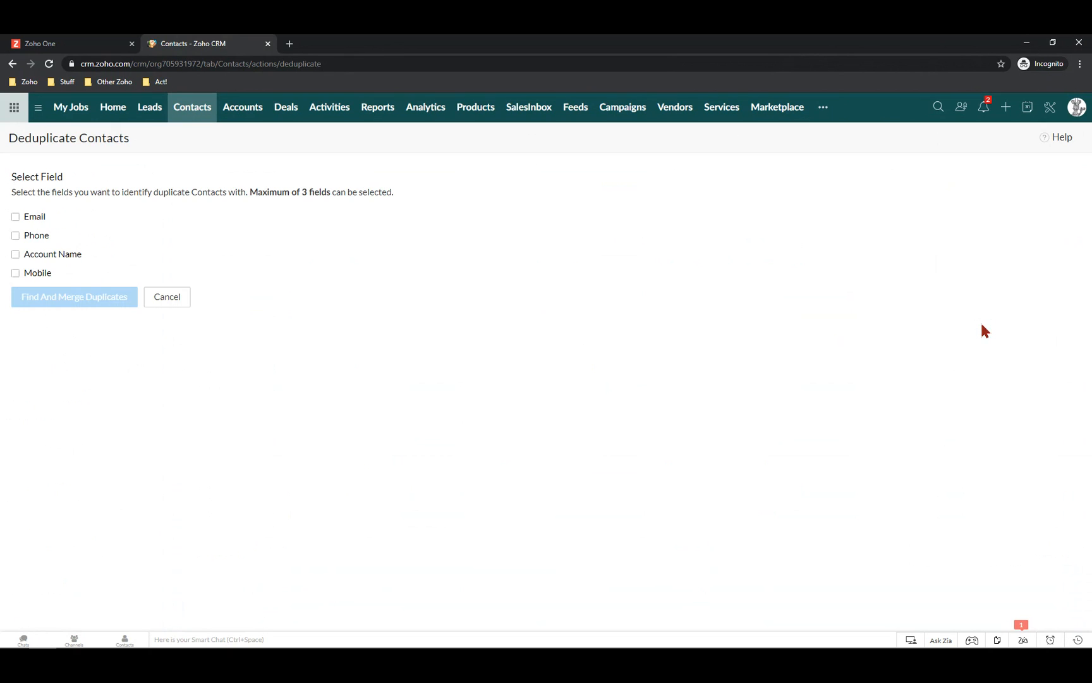
left_click(16, 217)
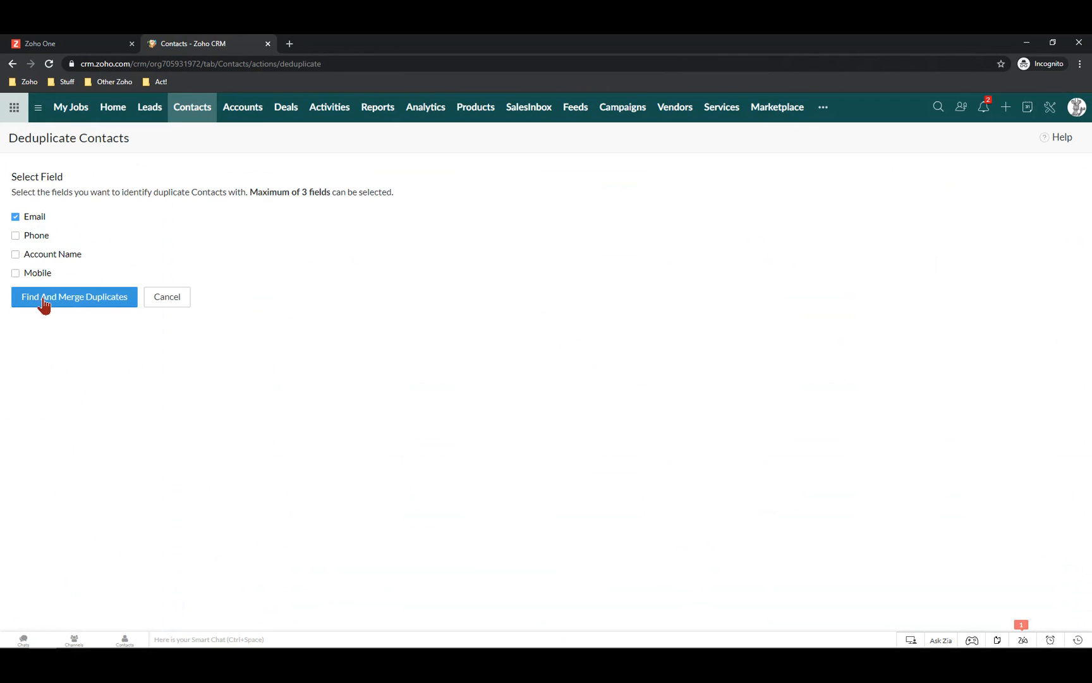
left_click(16, 239)
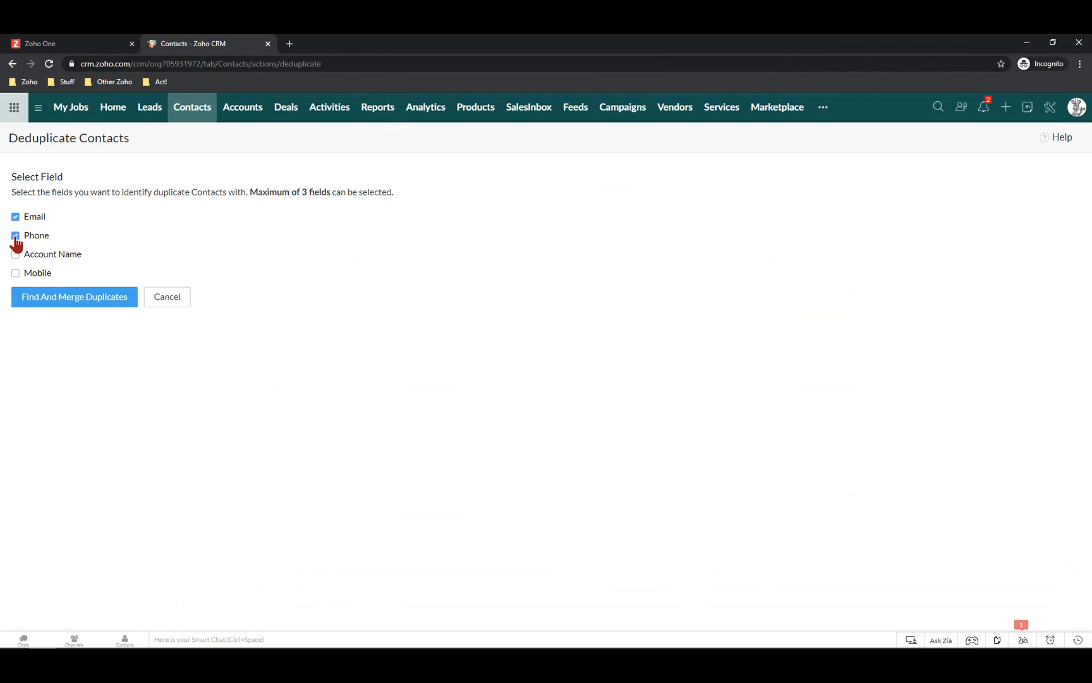
left_click(15, 239)
left_click(55, 304)
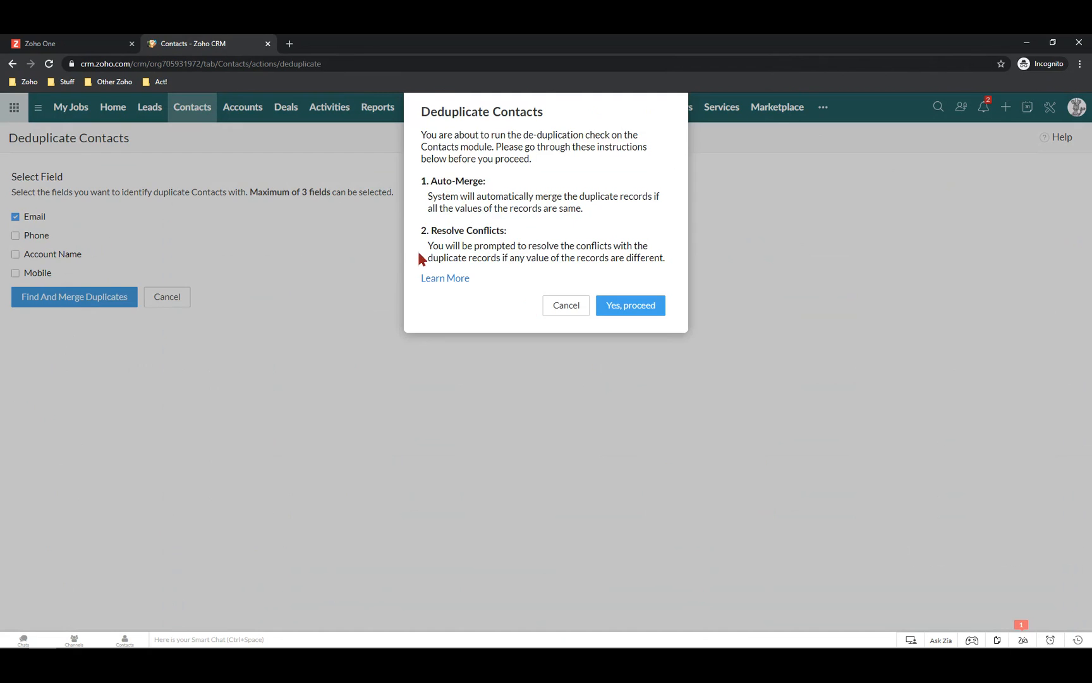
Confirm the deduplication run, dismiss the progress notice, and open the conflicts left to resolve
left_click(631, 307)
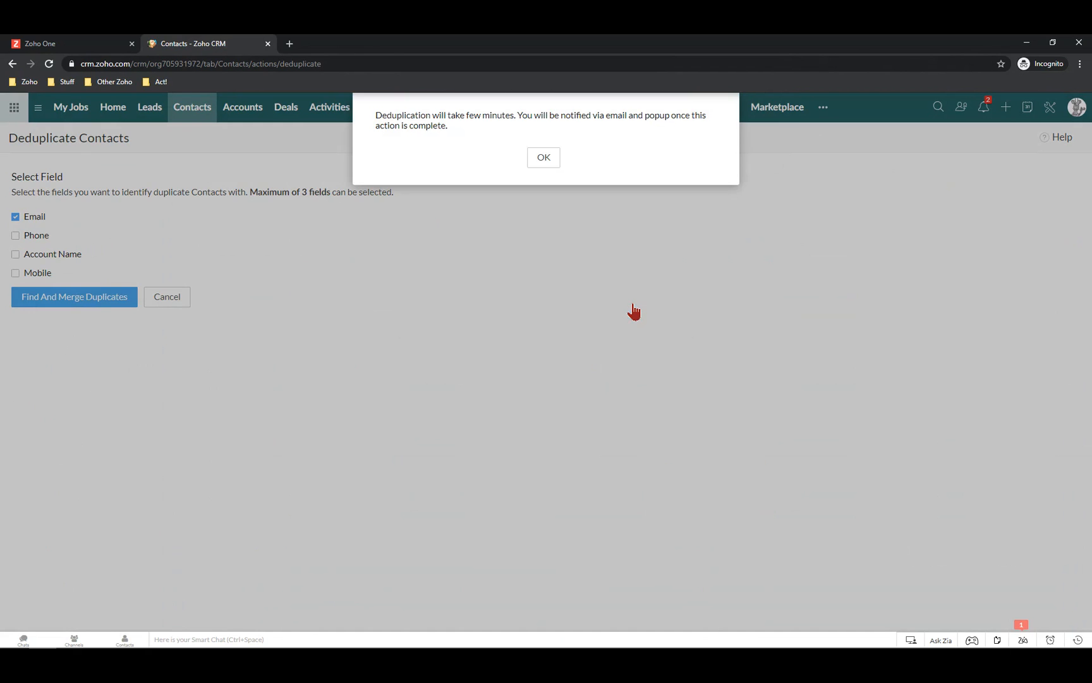
left_click(543, 158)
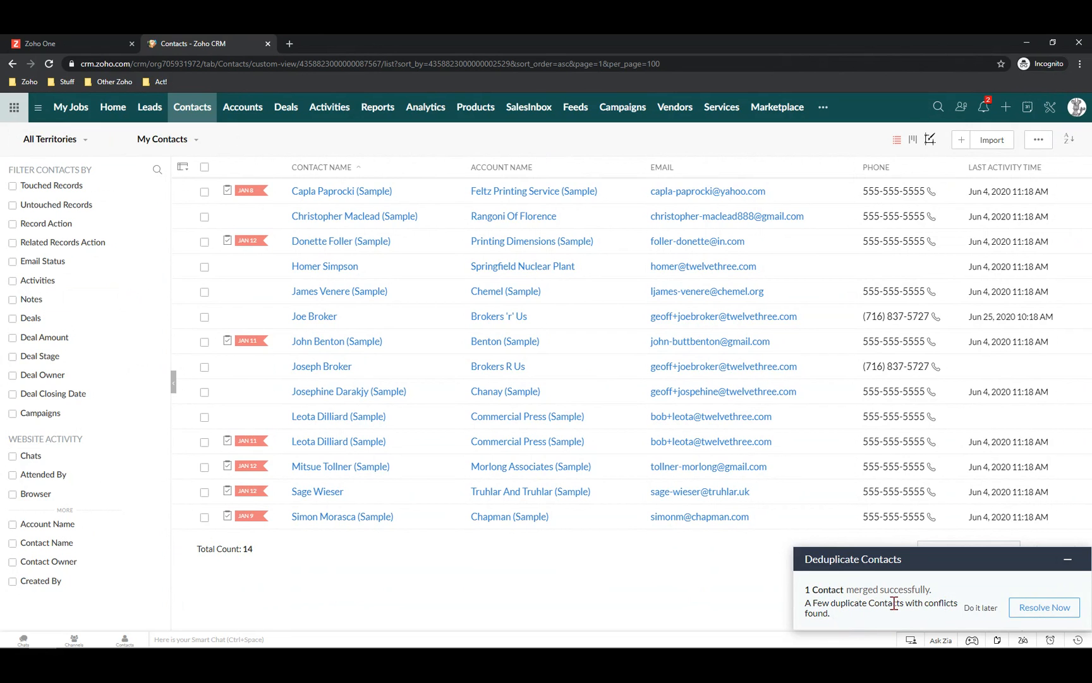
left_click(1044, 607)
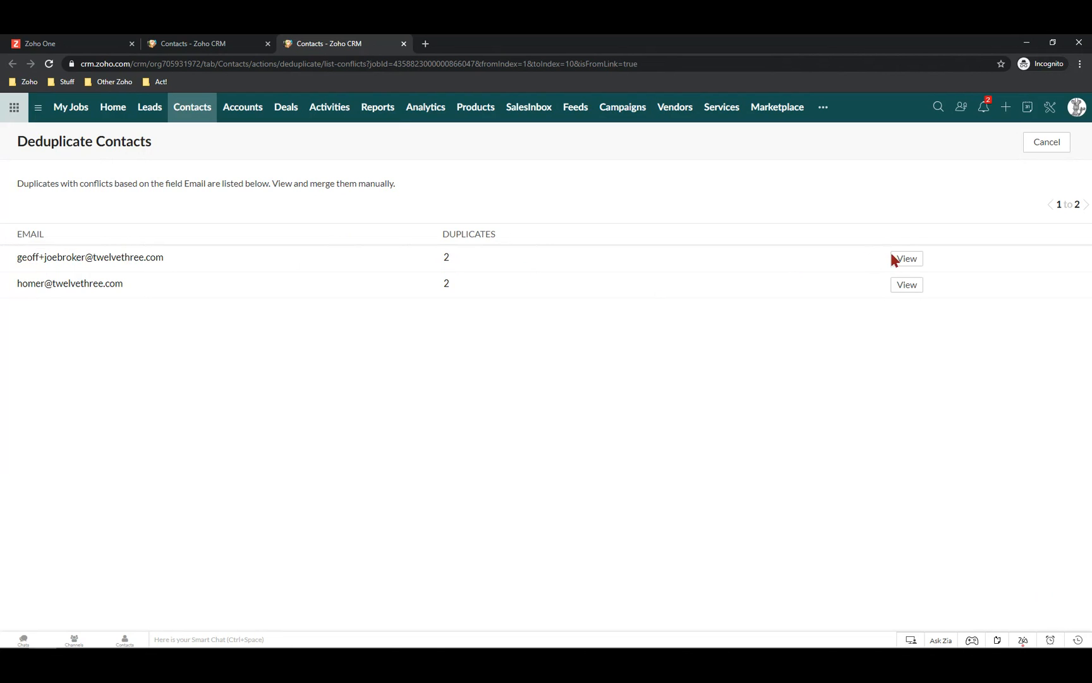
Compare the first conflicting Brokers 'r' Us pair, keeping the first name Joe
left_click(908, 261)
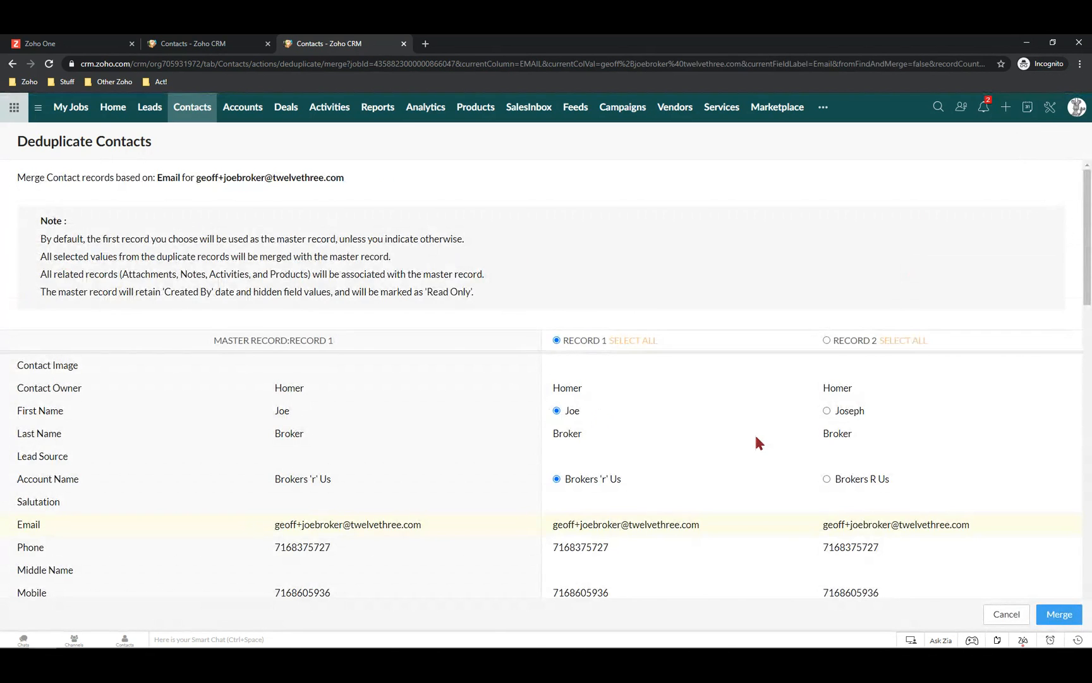
scroll(515, 391, "down", 2)
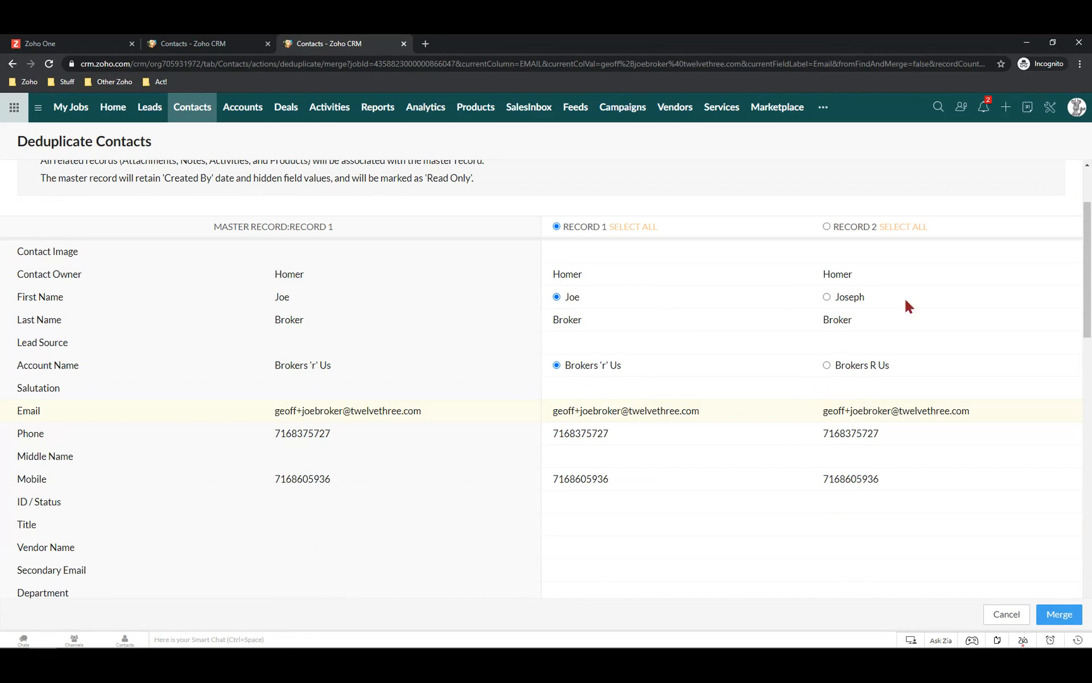
left_click(827, 297)
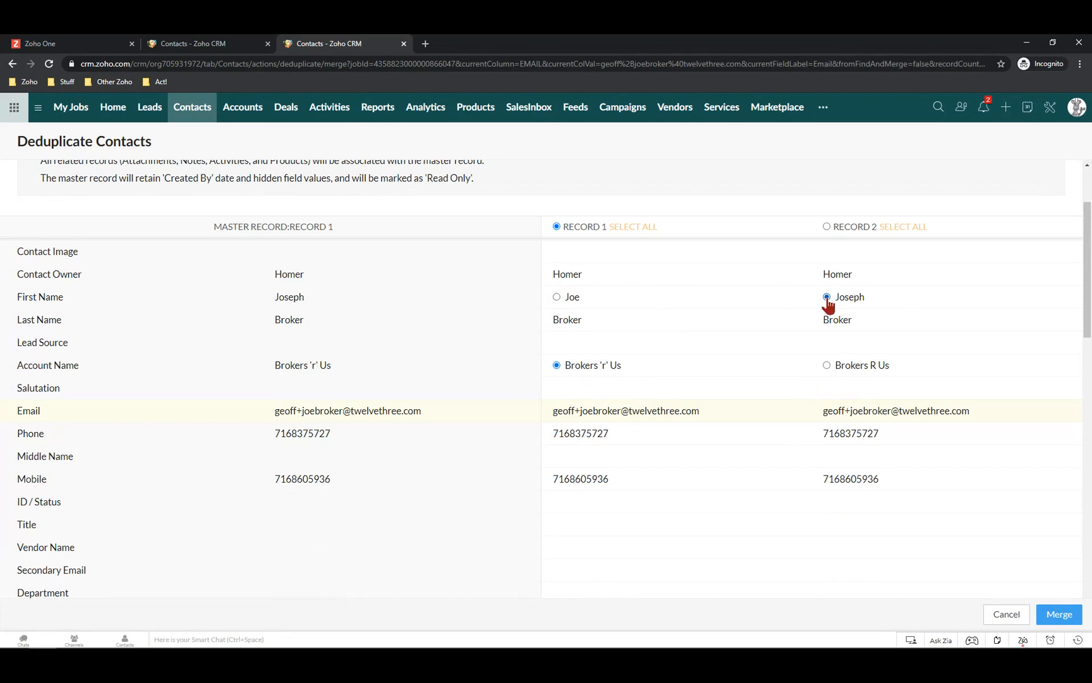
left_click(556, 300)
scroll(738, 351, "down", 3)
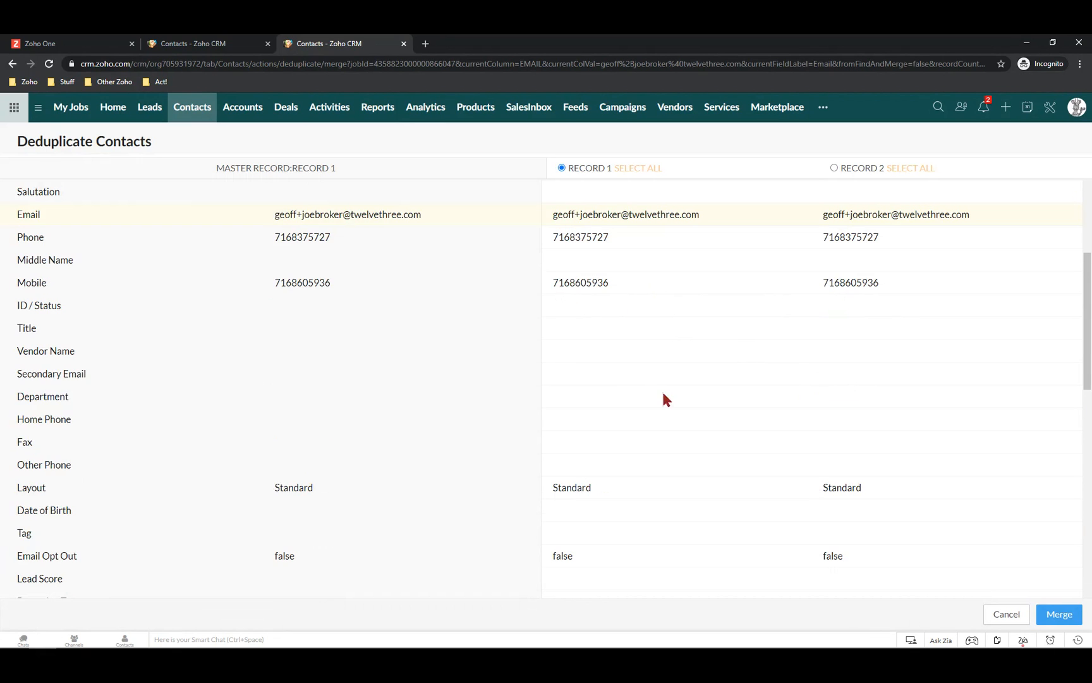
scroll(670, 506, "down", 3)
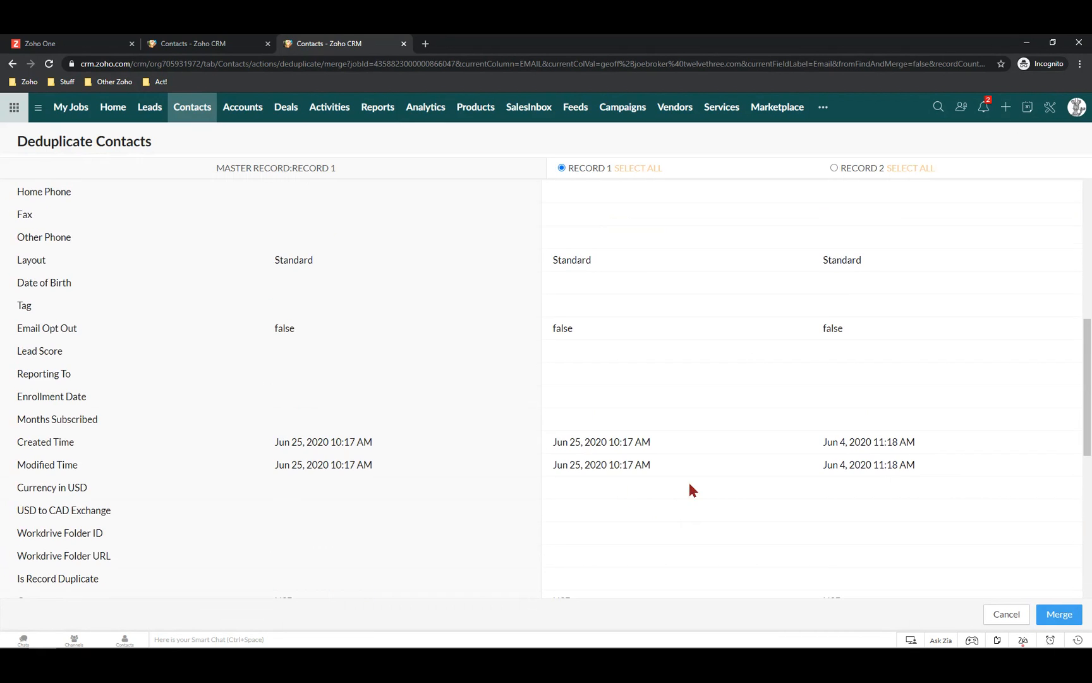
scroll(690, 487, "down", 3)
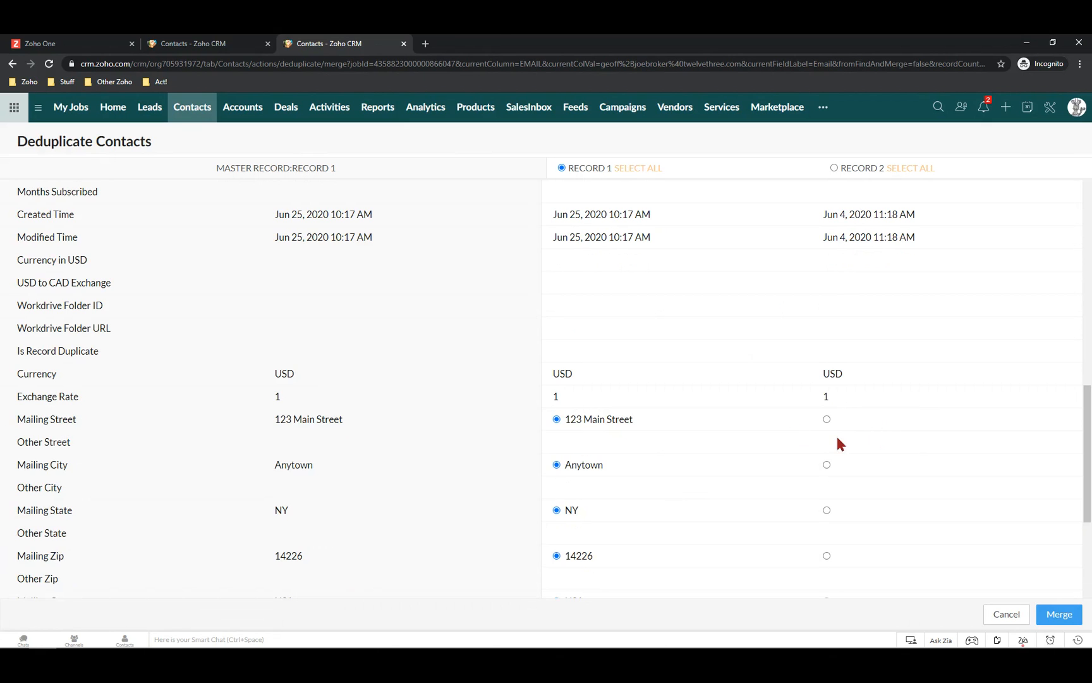
scroll(873, 427, "down", 4)
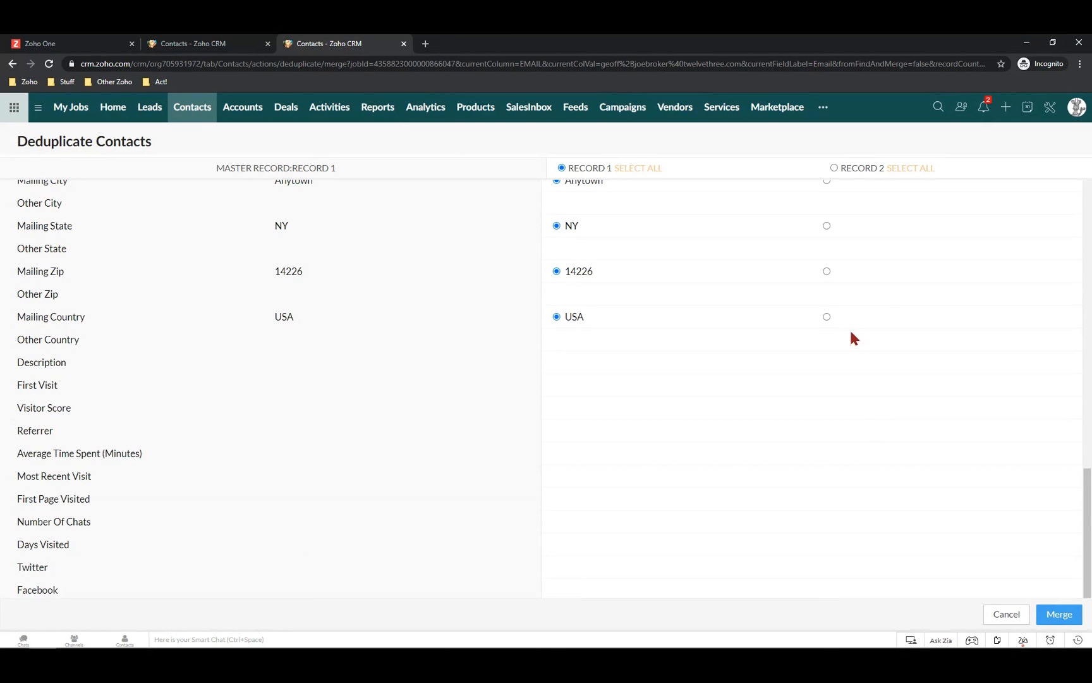
scroll(878, 310, "up", 3)
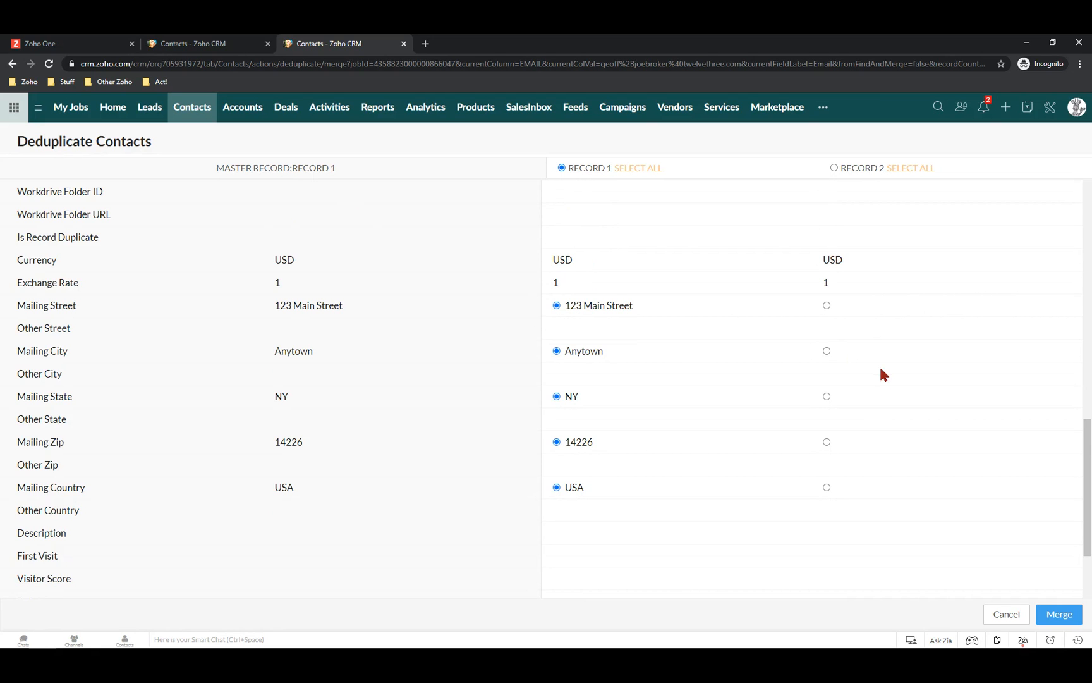
scroll(898, 386, "down", 4)
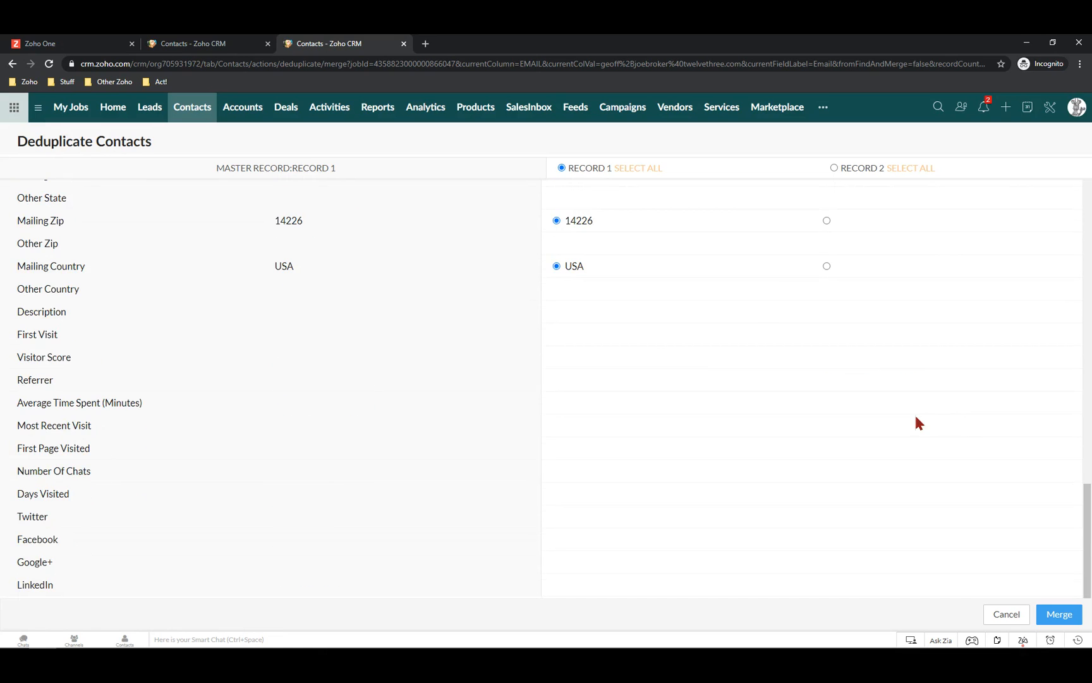
scroll(917, 418, "up", 10)
scroll(914, 417, "up", 3)
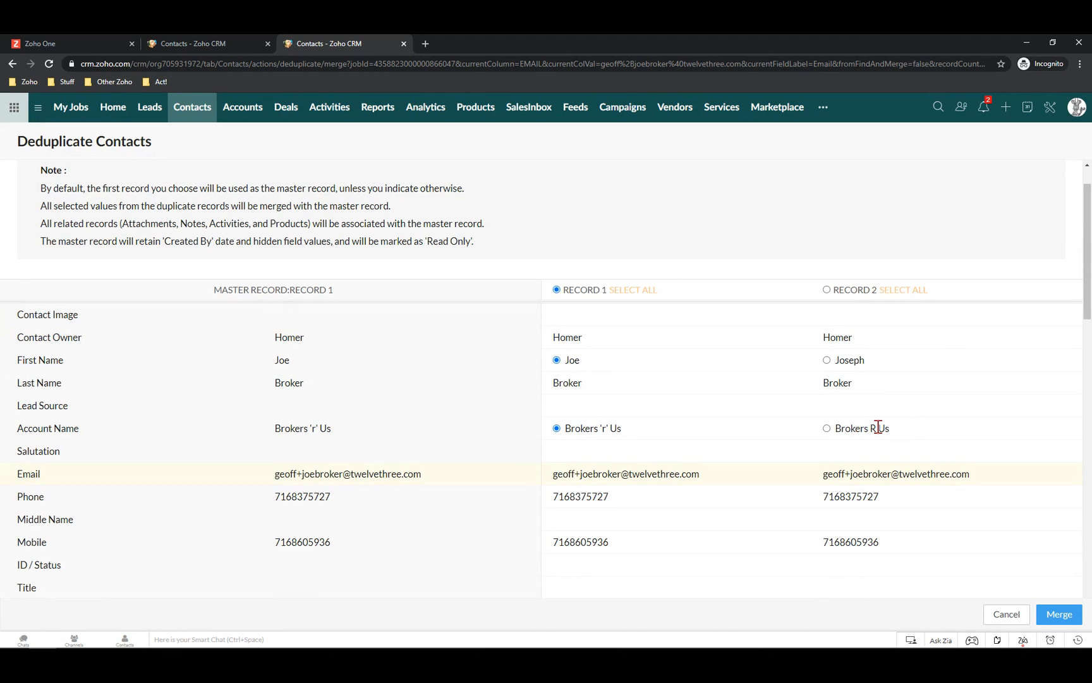
scroll(550, 484, "down", 5)
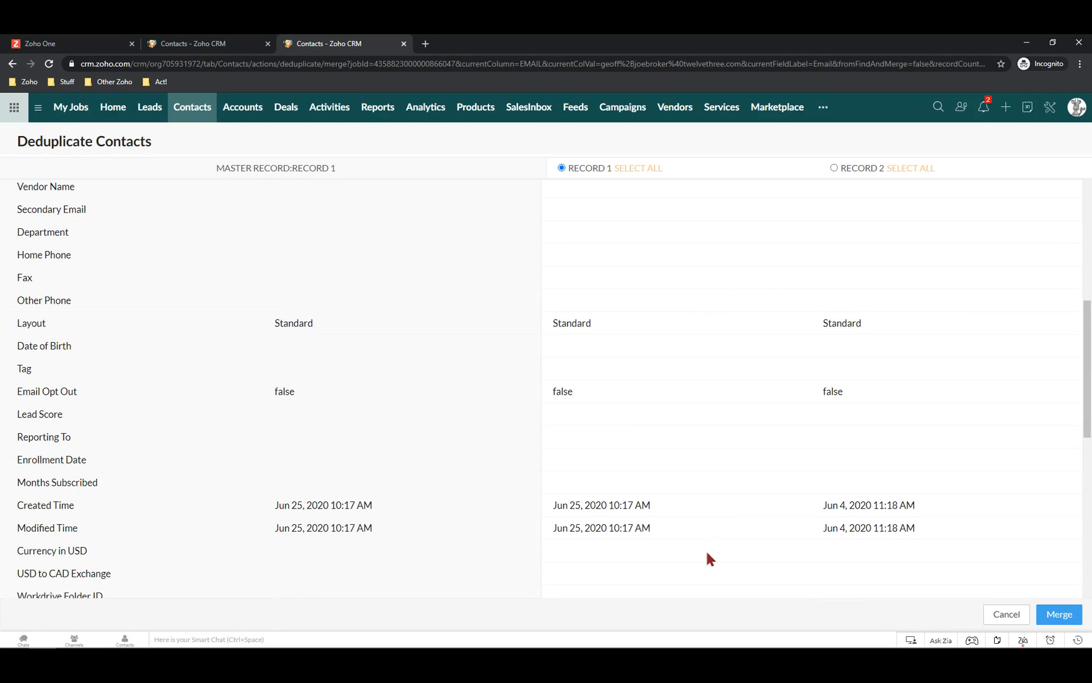
scroll(708, 556, "up", 5)
Merge the Brokers 'r' Us duplicates into the master record, accepting the irreversible-merge warning
left_click(1060, 618)
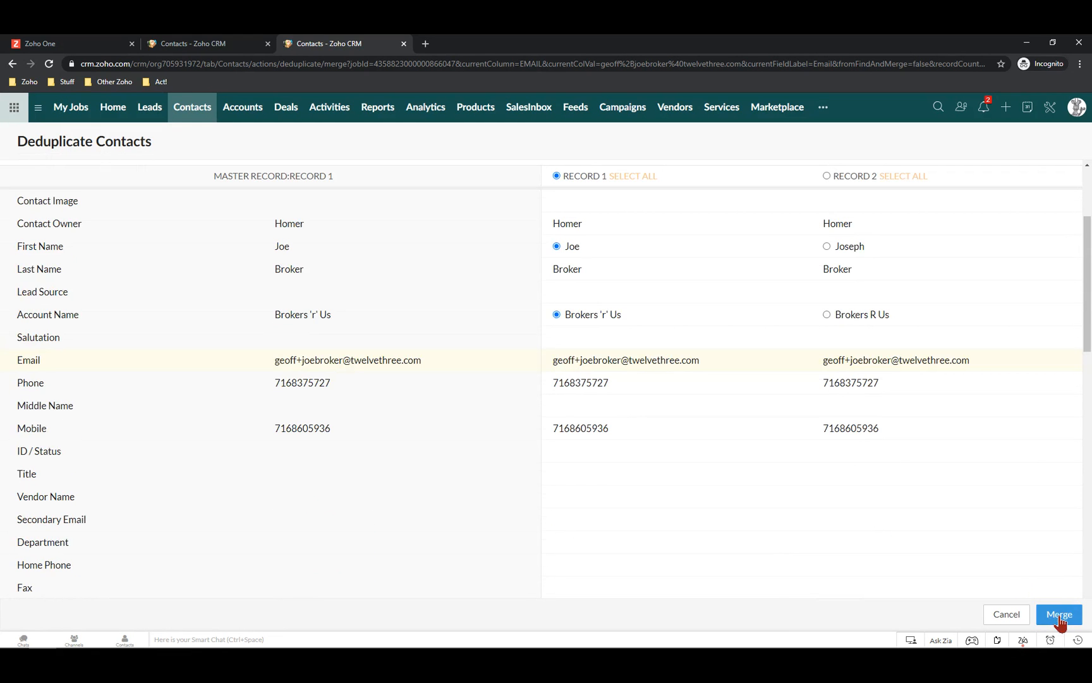
left_click(1060, 618)
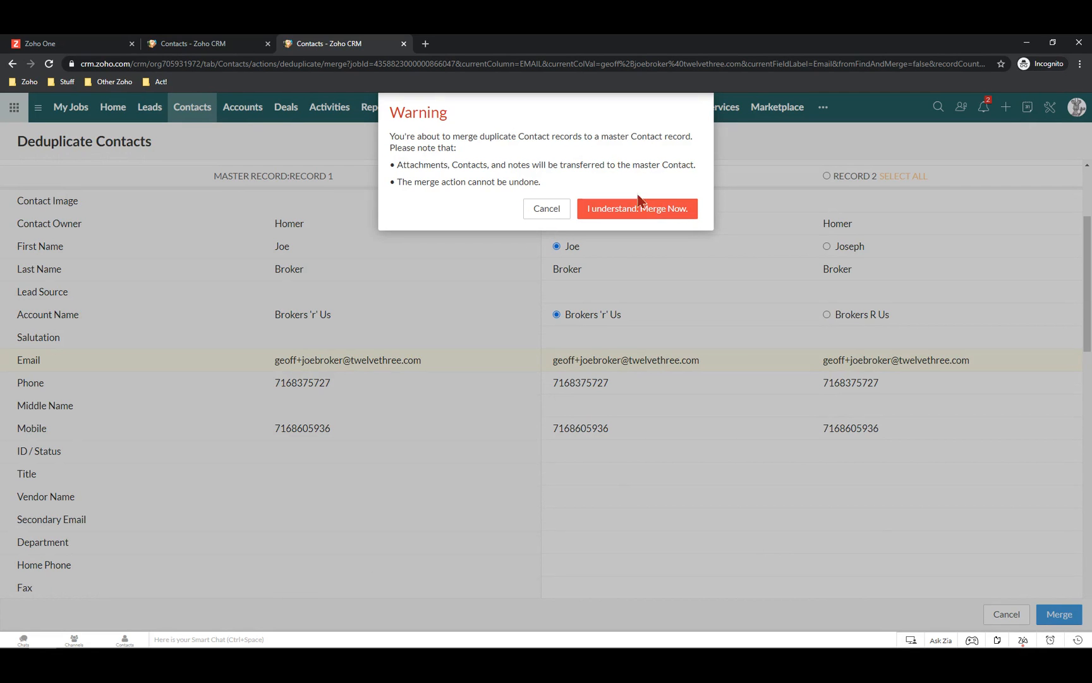
left_click_drag(420, 182, 548, 188)
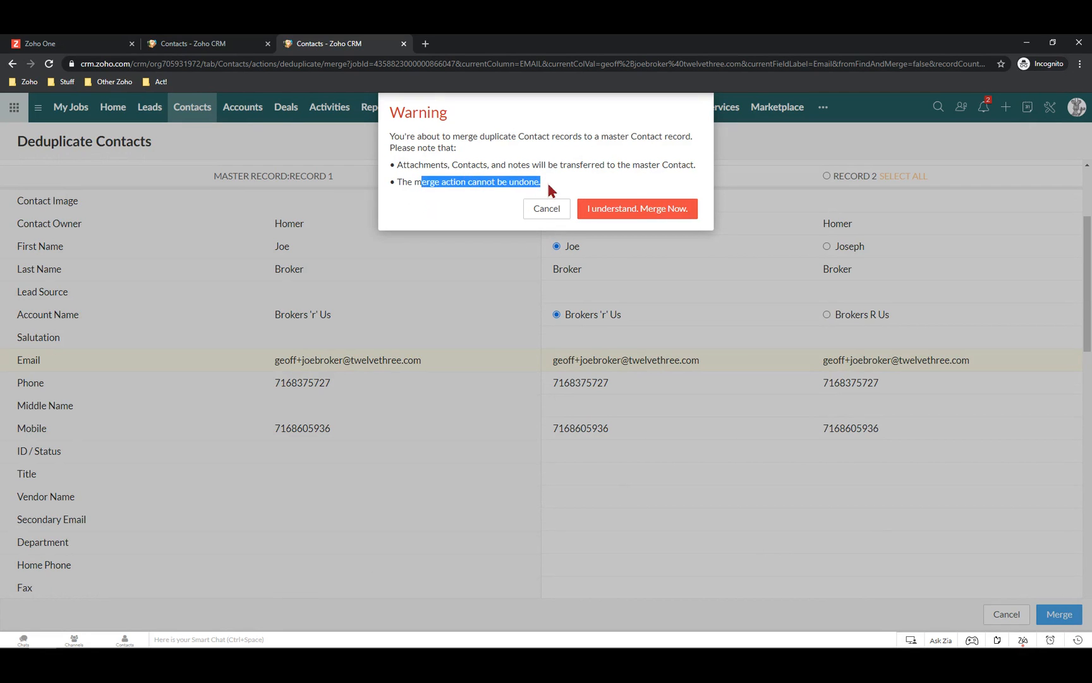
left_click(641, 211)
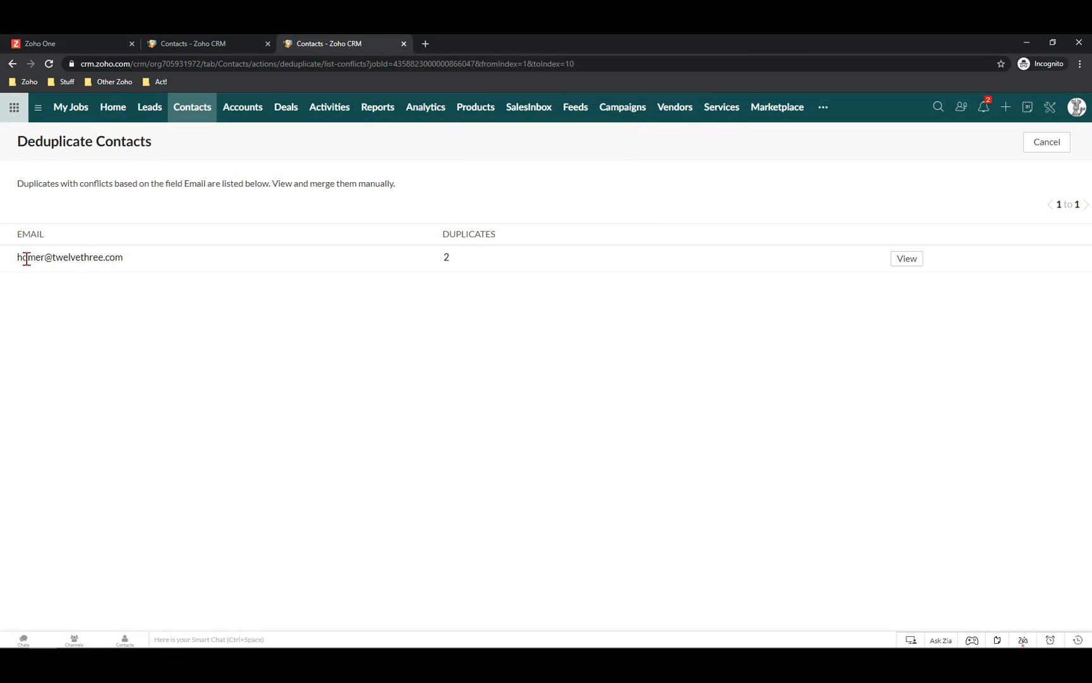
Review the Springfield Nuclear Plant conflict field by field, then cancel without merging
left_click(915, 263)
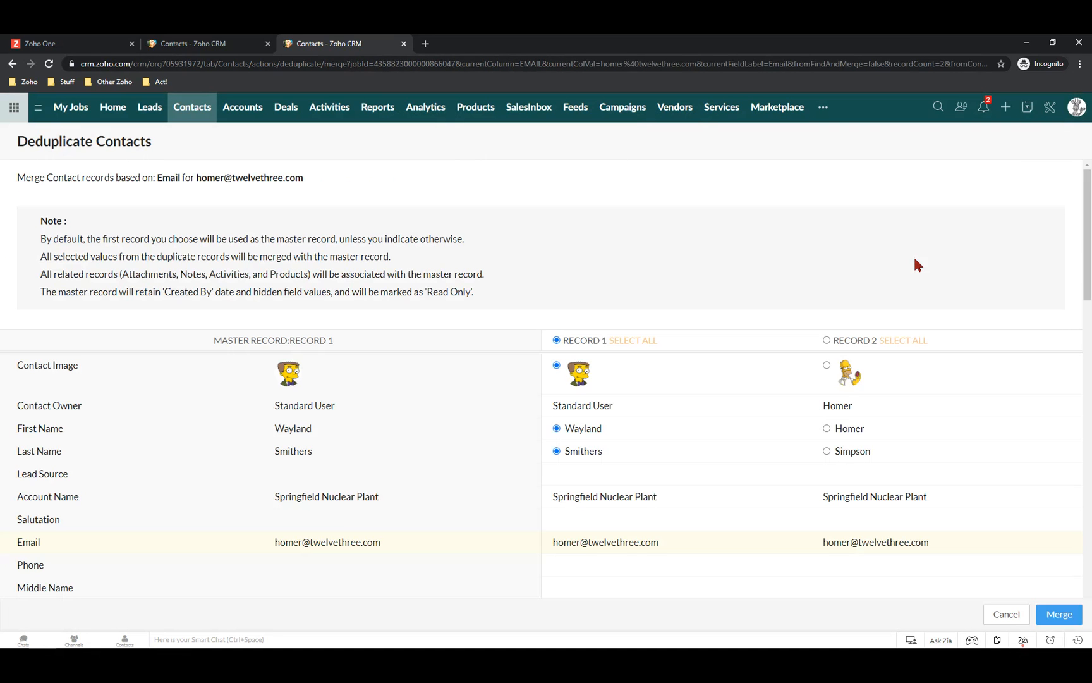
scroll(732, 427, "down", 2)
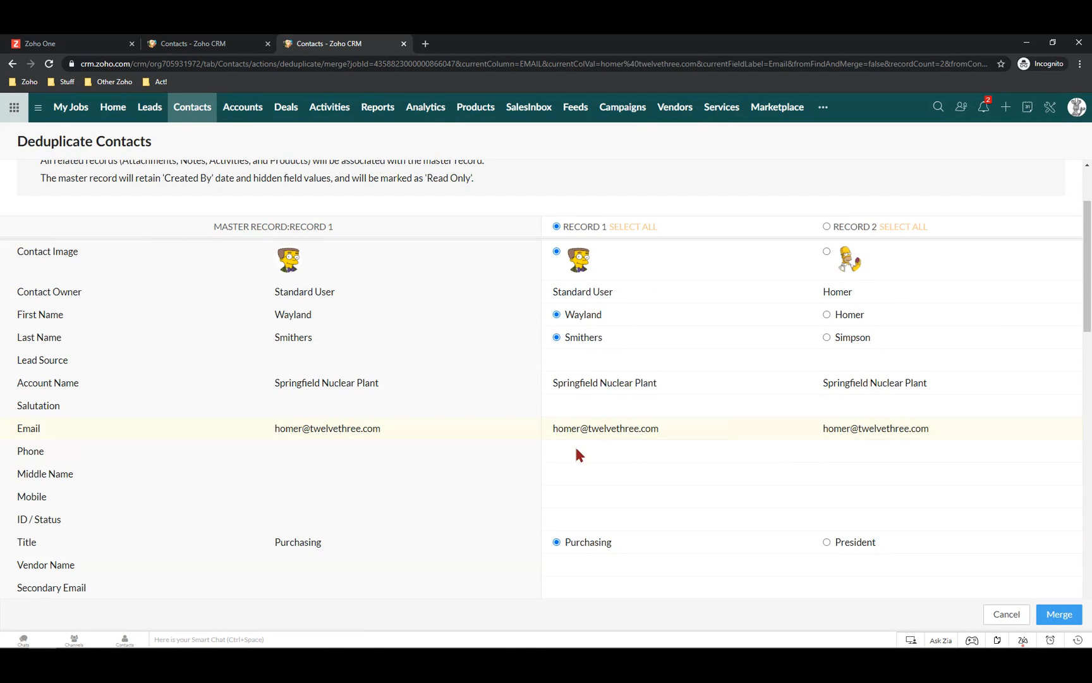
scroll(696, 467, "down", 3)
scroll(632, 379, "down", 2)
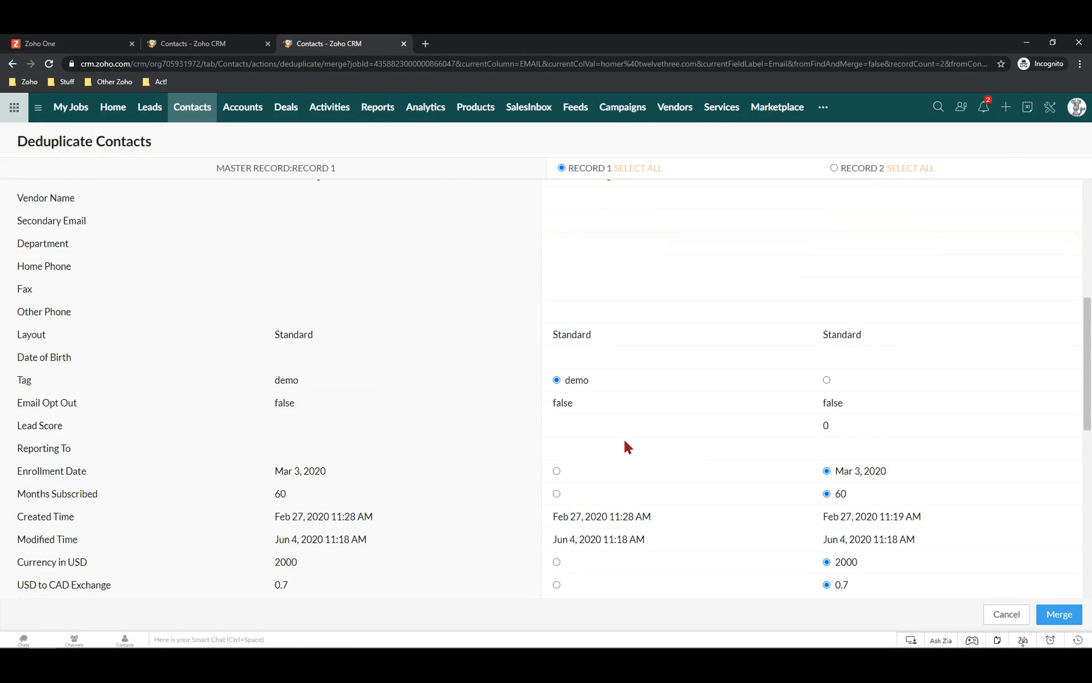
scroll(632, 449, "down", 5)
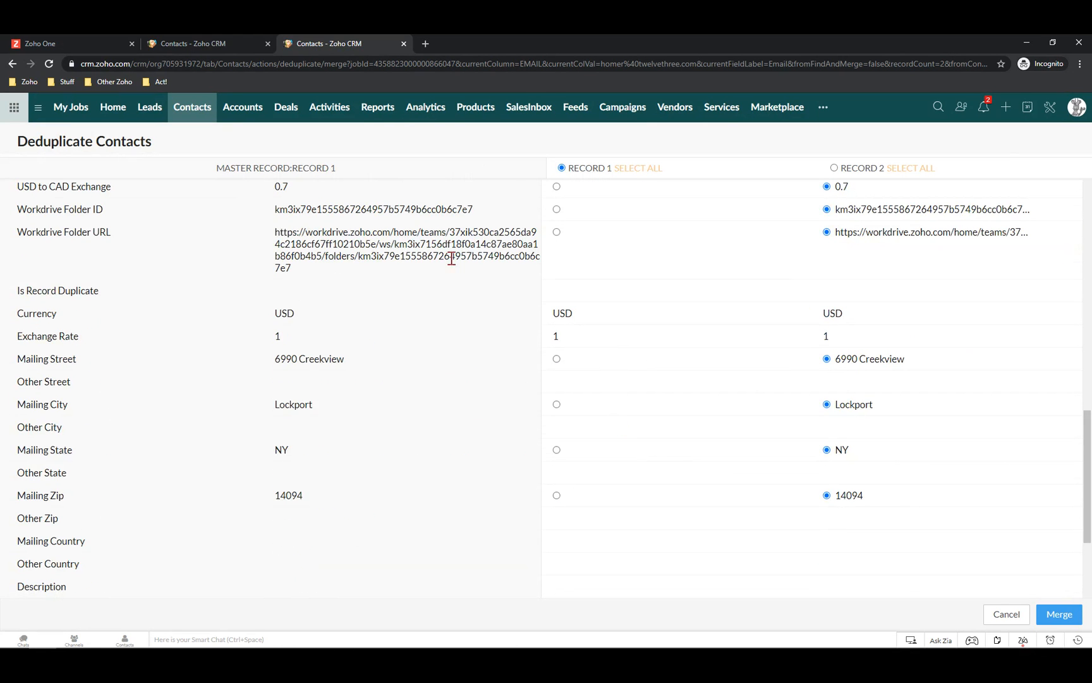
scroll(810, 358, "down", 3)
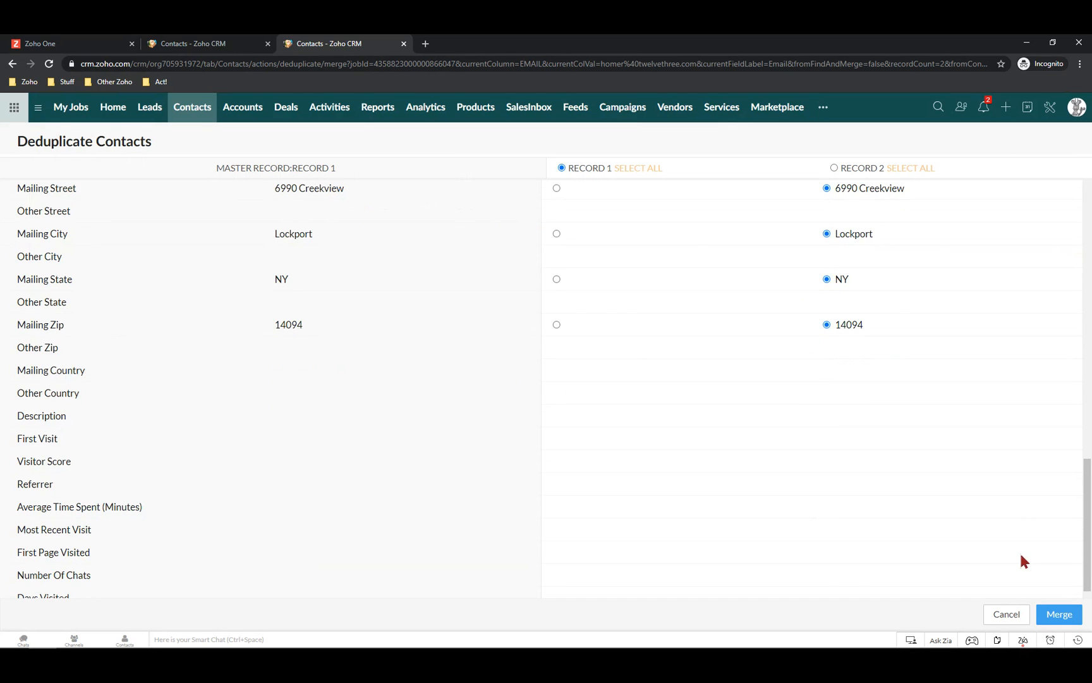
scroll(825, 423, "up", 6)
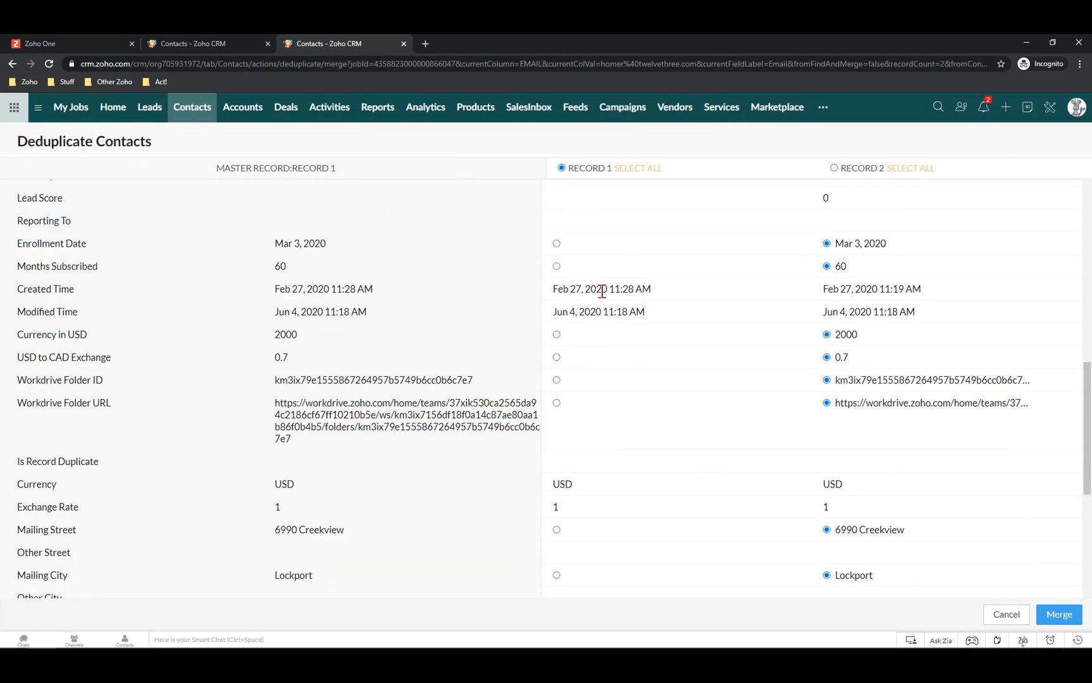
left_click(1007, 614)
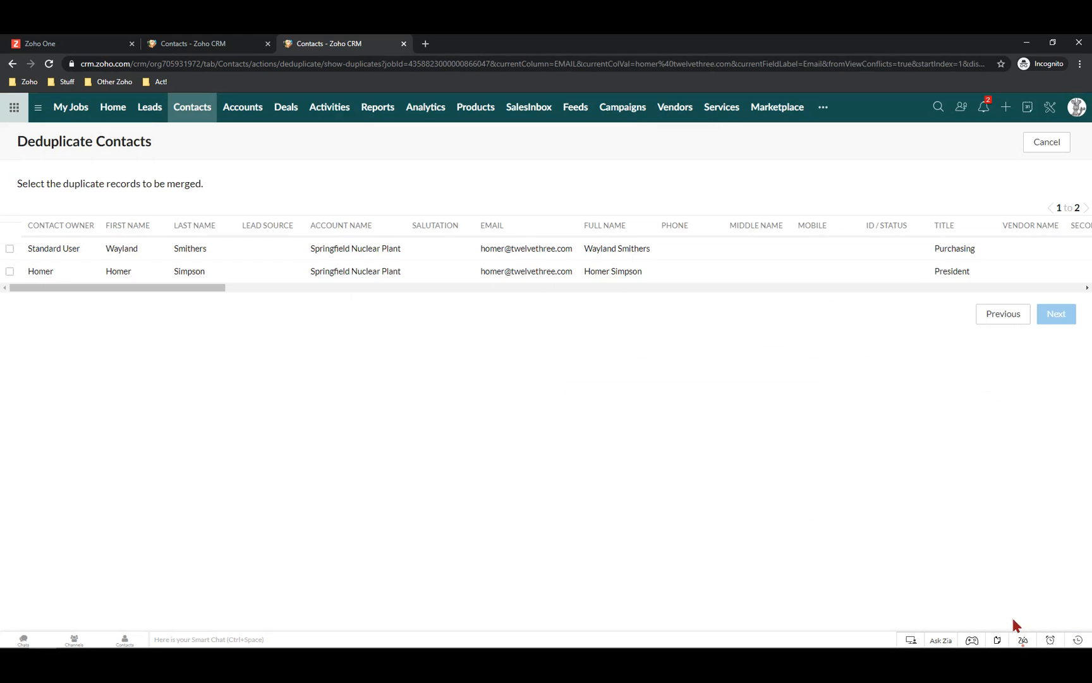
Return to the Contacts list, now 12 records, view its bulk actions, then switch to Leads
left_click(204, 112)
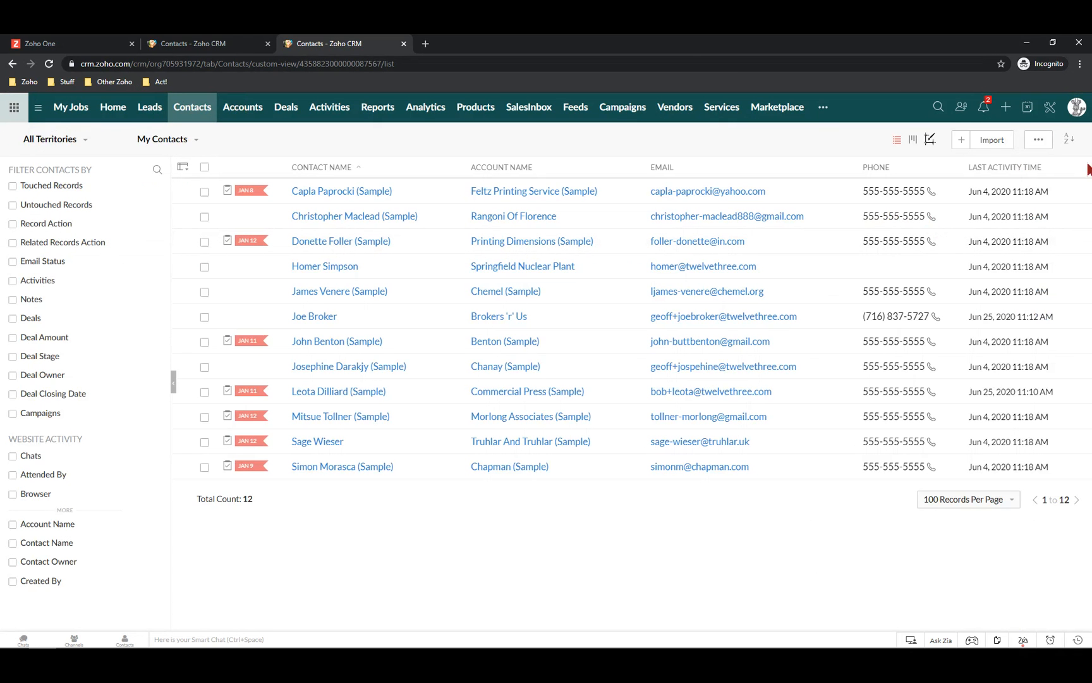
left_click(1038, 142)
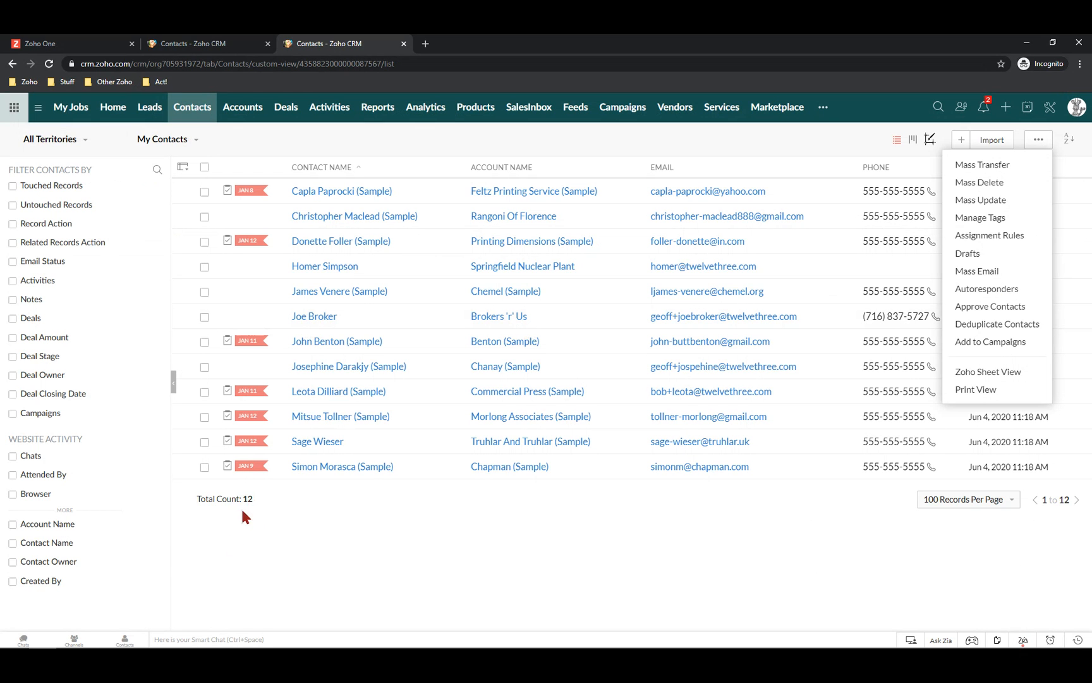
left_click(157, 115)
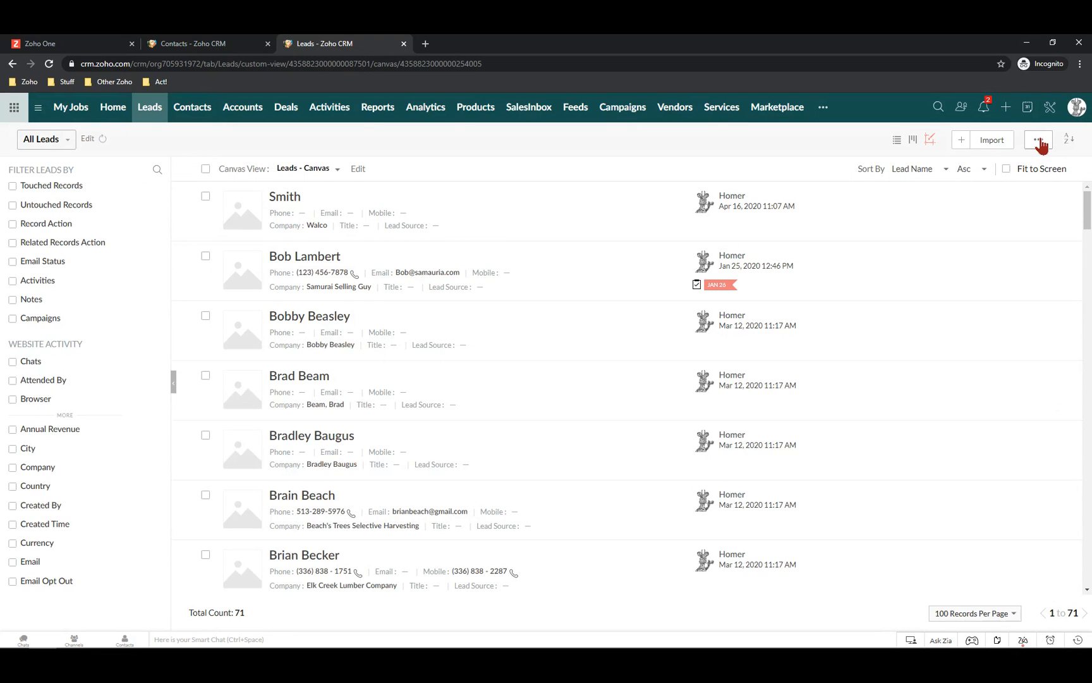
Run Deduplicate Leads matching on Phone, confirm it, and view the reported duplicate conflicts
left_click(1039, 140)
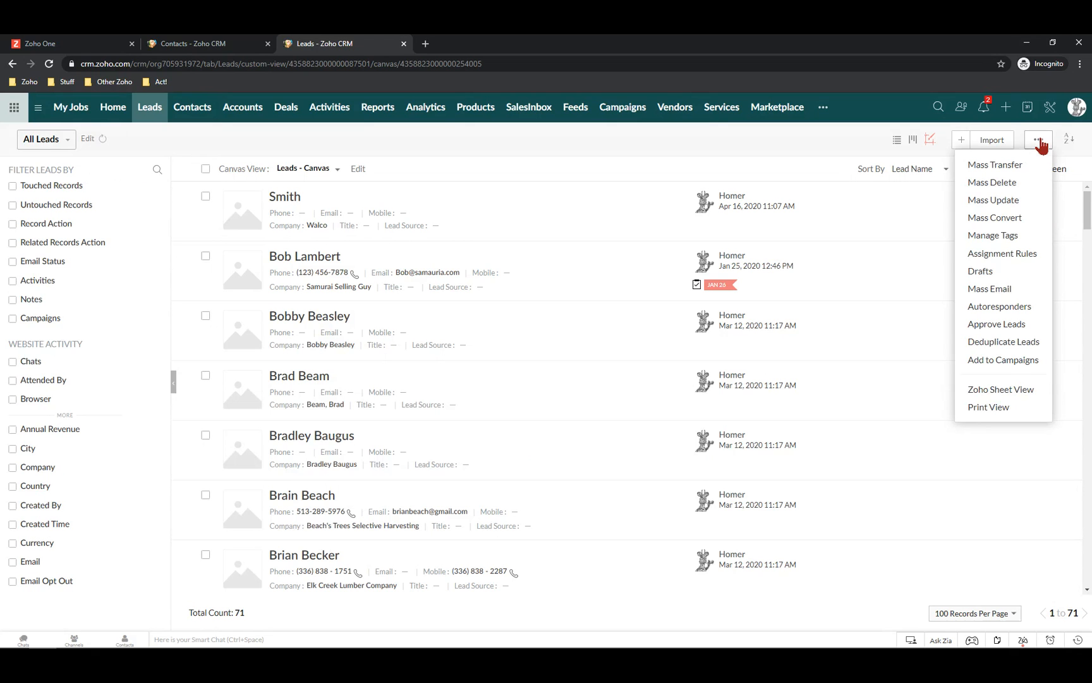
left_click(1000, 343)
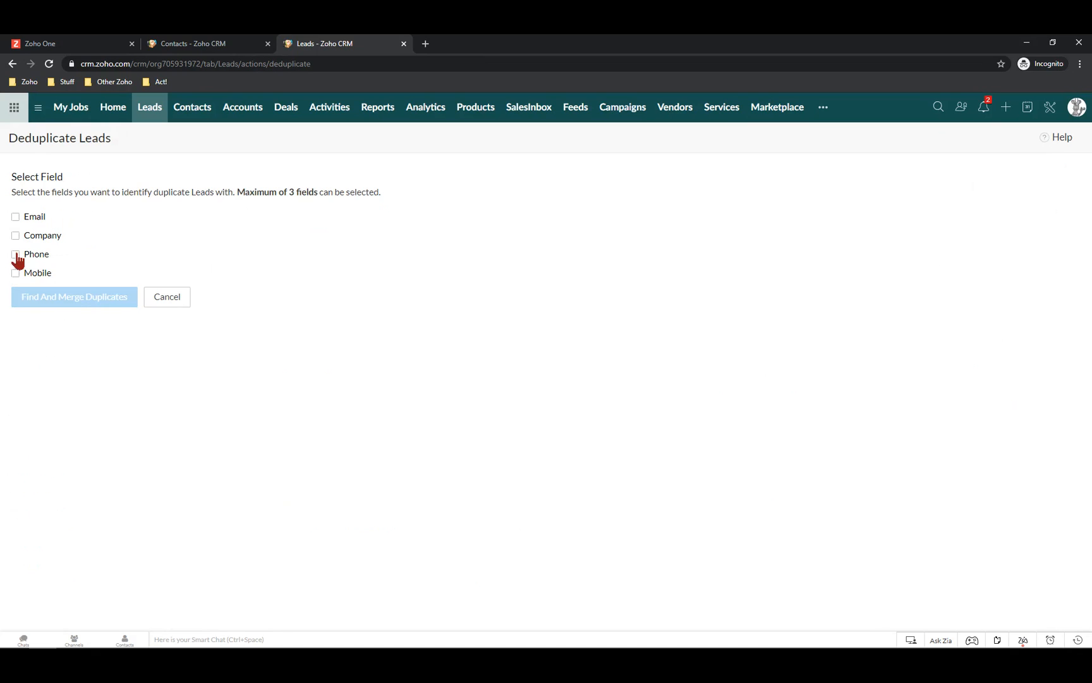
left_click(16, 255)
left_click(62, 301)
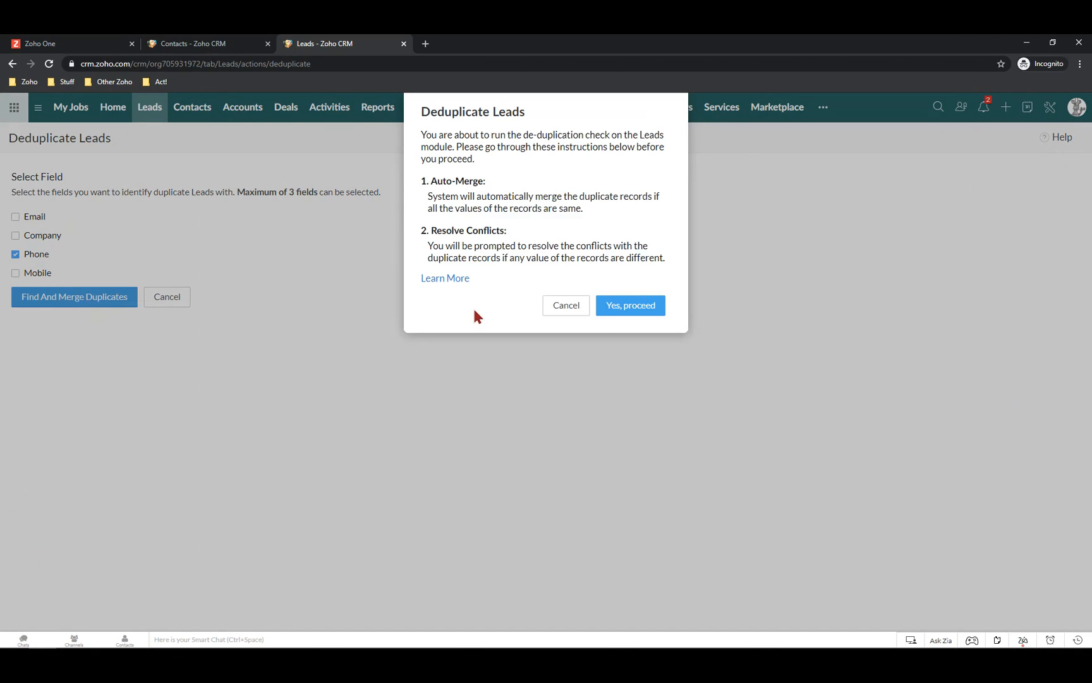
left_click(636, 312)
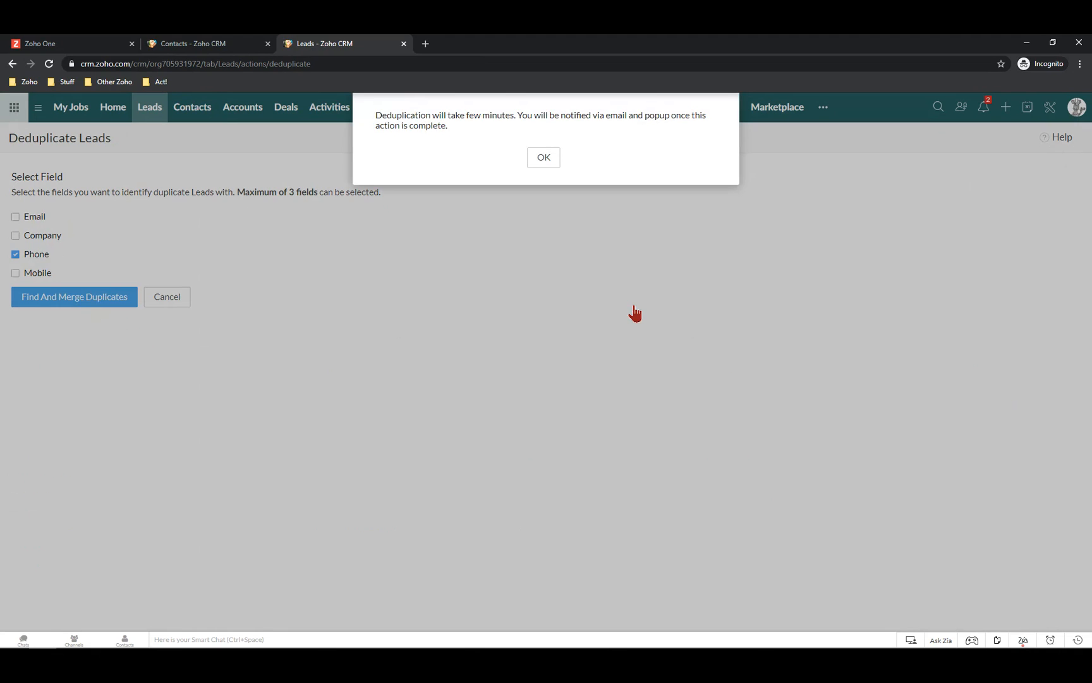
left_click(544, 157)
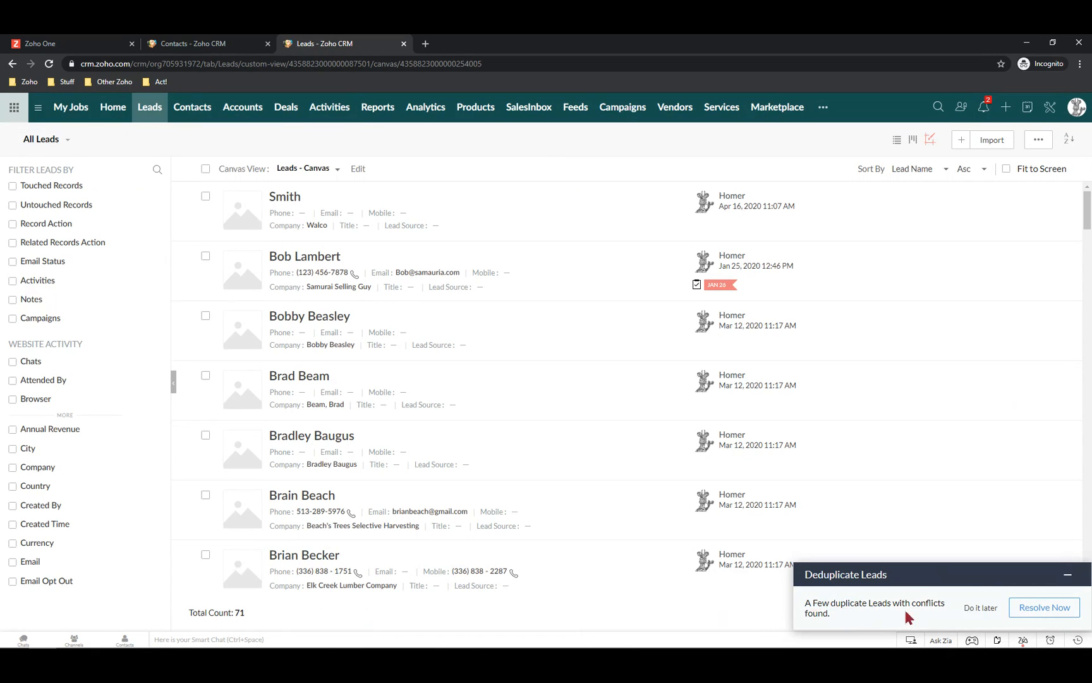
left_click(1043, 608)
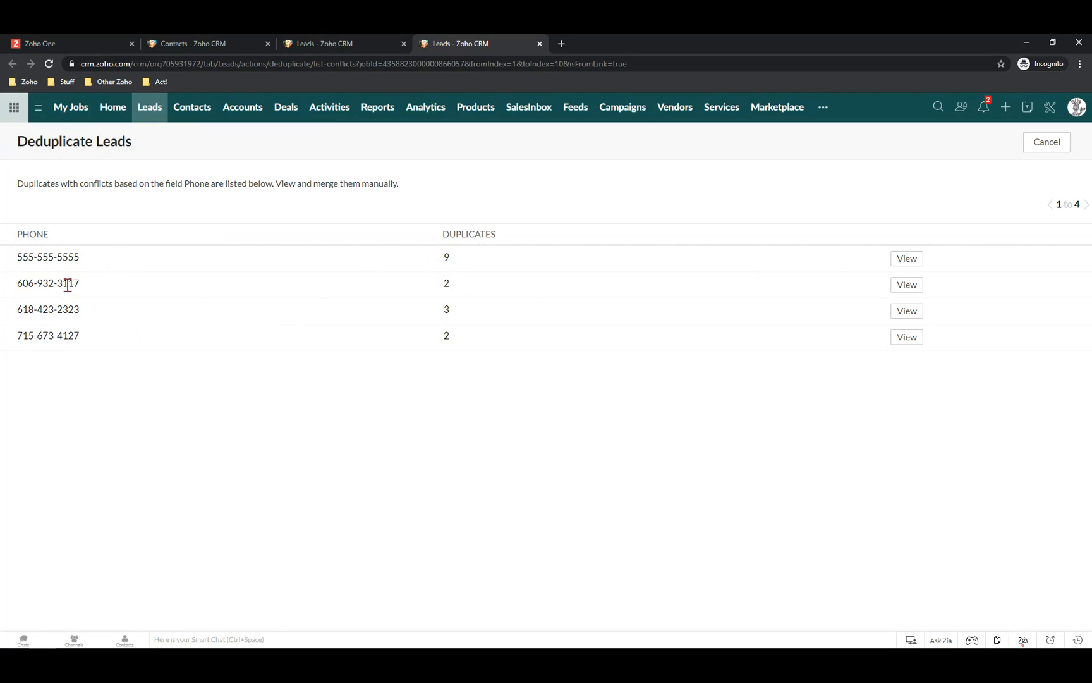
Review the second pair of Graf Brothers Flooring leads sharing a phone number, then cancel without merging
left_click(905, 287)
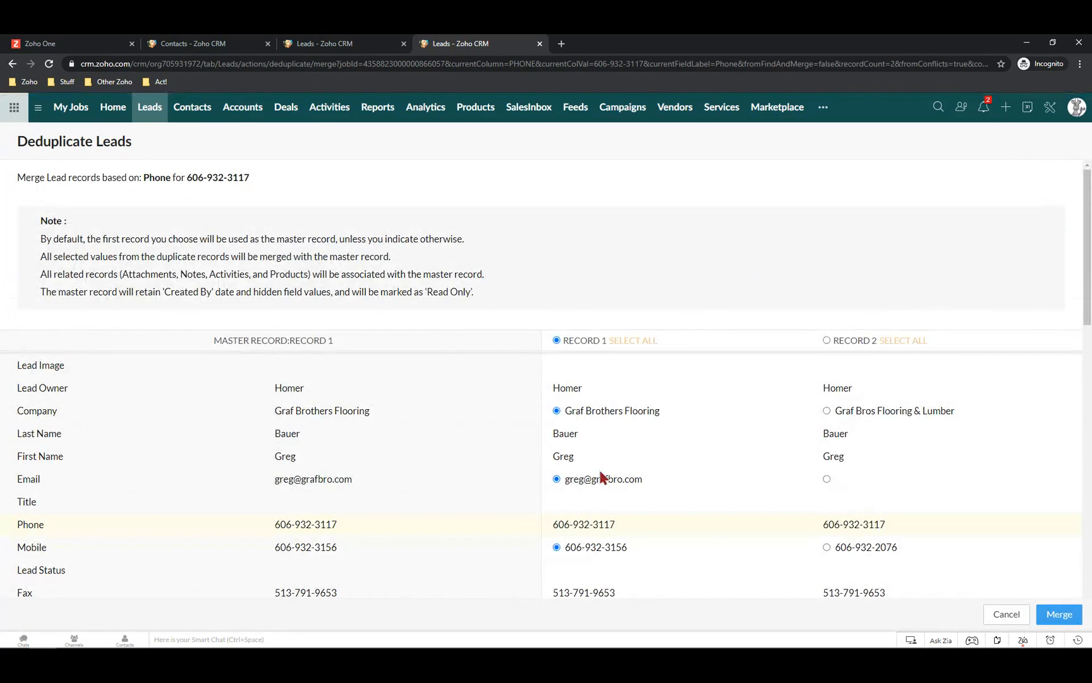
scroll(878, 475, "down", 1)
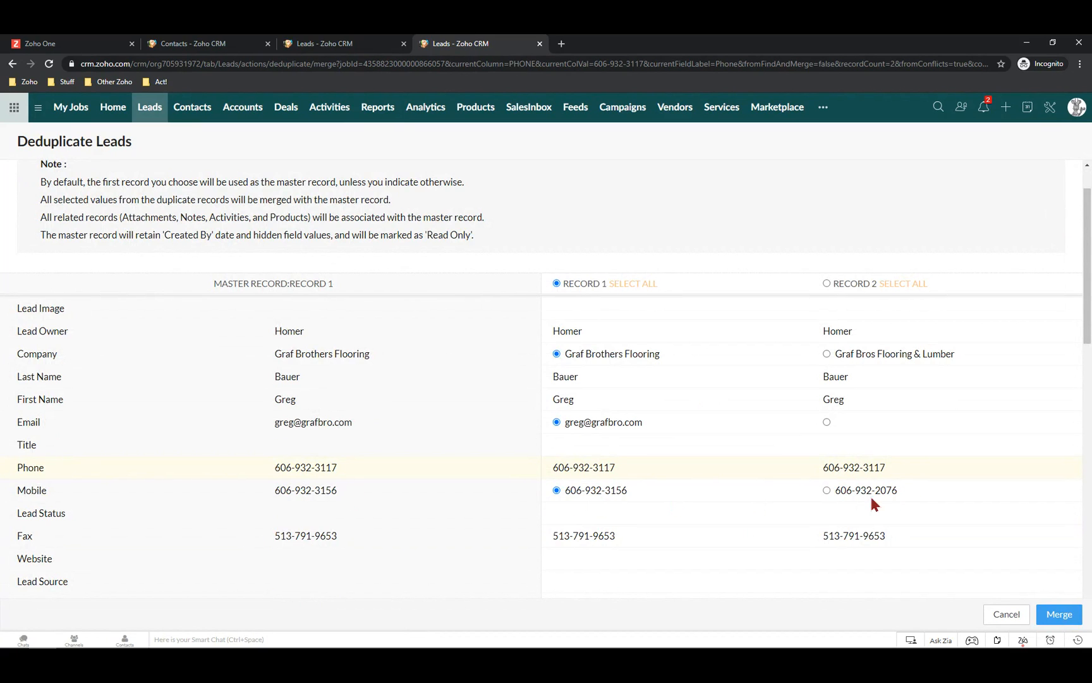
scroll(864, 498, "down", 10)
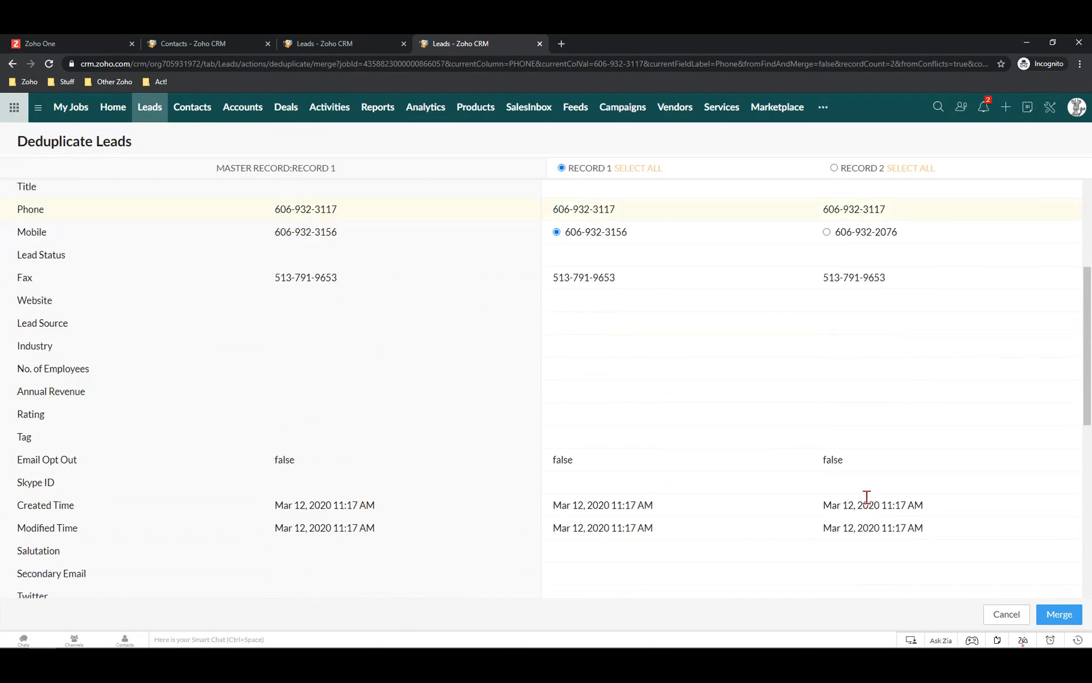
scroll(870, 500, "down", 2)
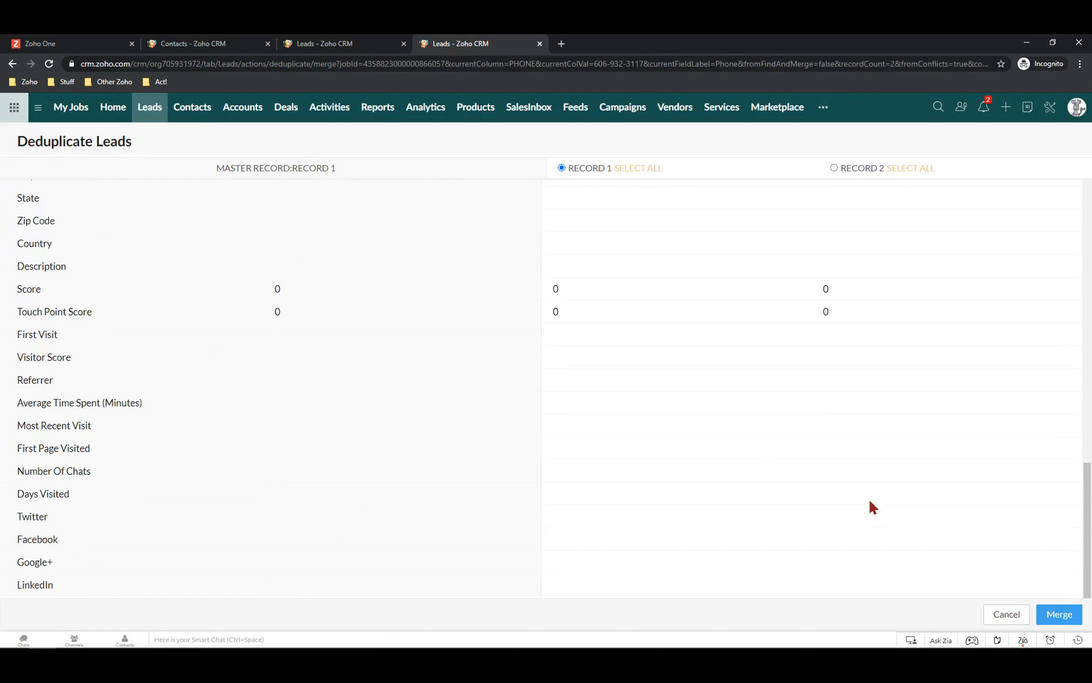
scroll(870, 500, "up", 10)
scroll(870, 506, "up", 3)
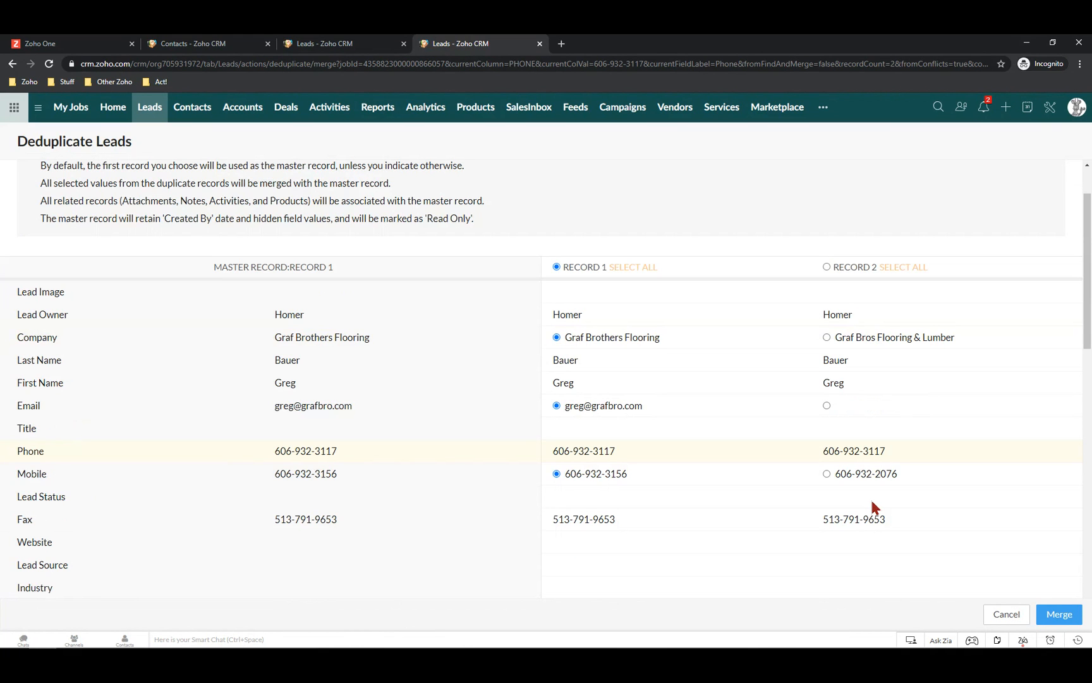
left_click(1006, 615)
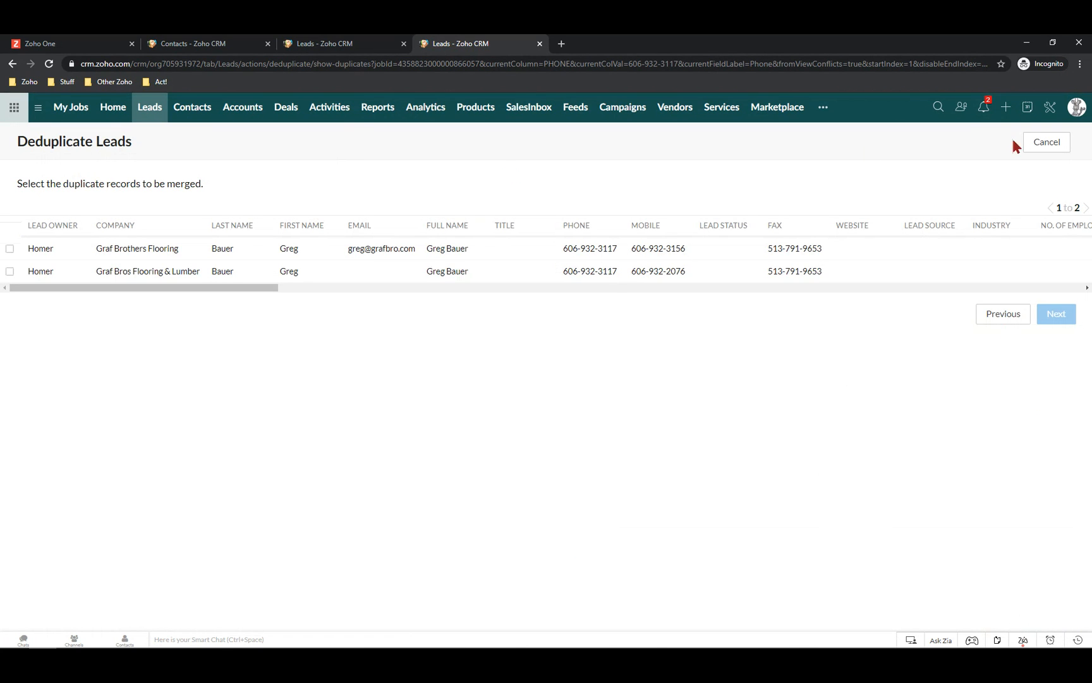
Cancel the Deduplicate Leads page and return to the All Leads list
left_click(1046, 142)
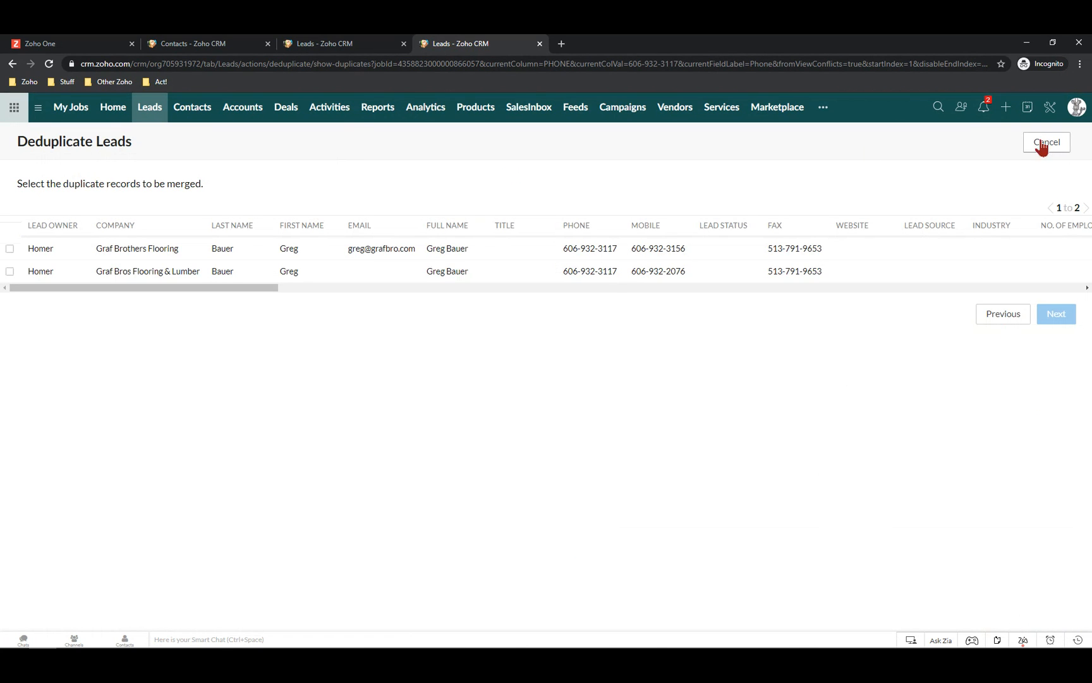
left_click(153, 111)
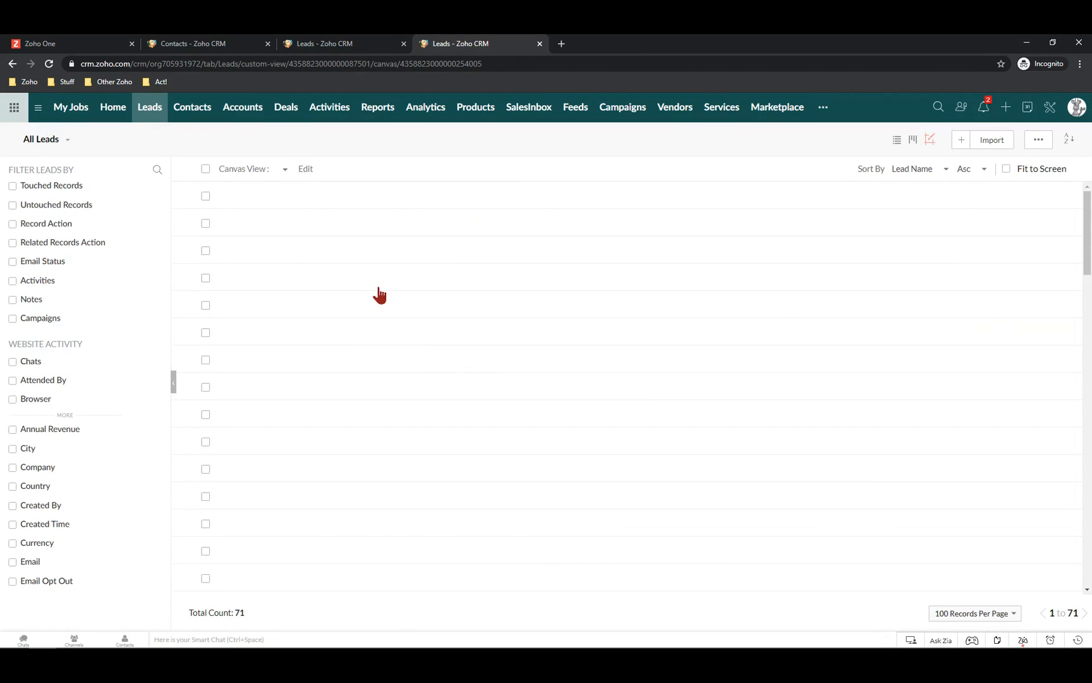
scroll(429, 363, "down", 3)
scroll(427, 377, "down", 15)
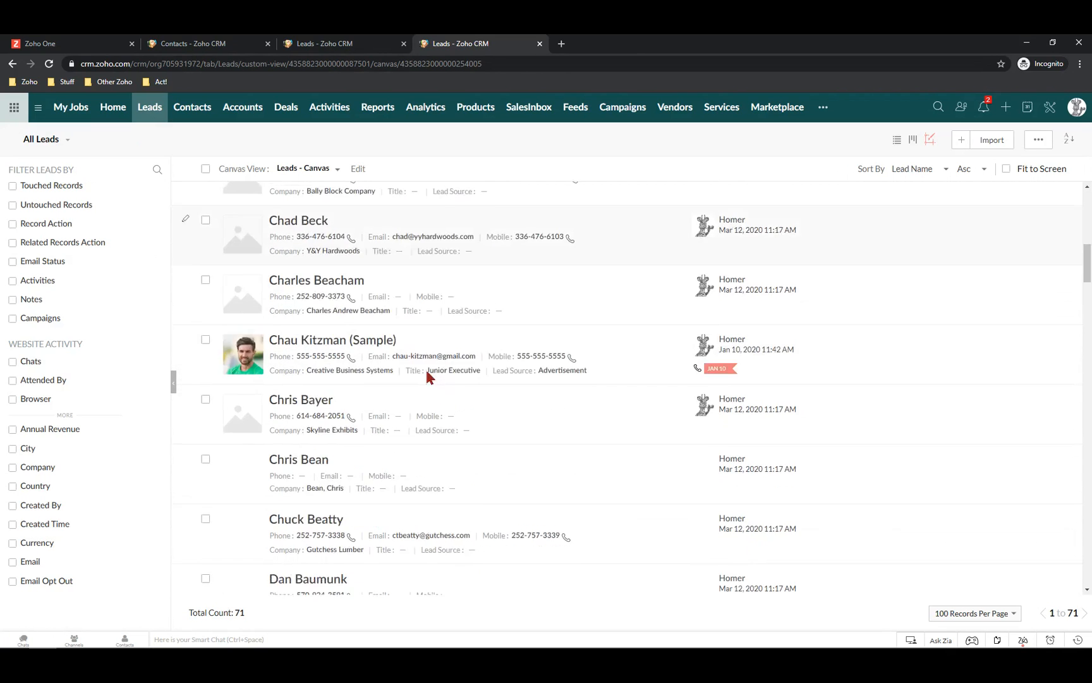
scroll(428, 375, "down", 2)
scroll(427, 375, "up", 2)
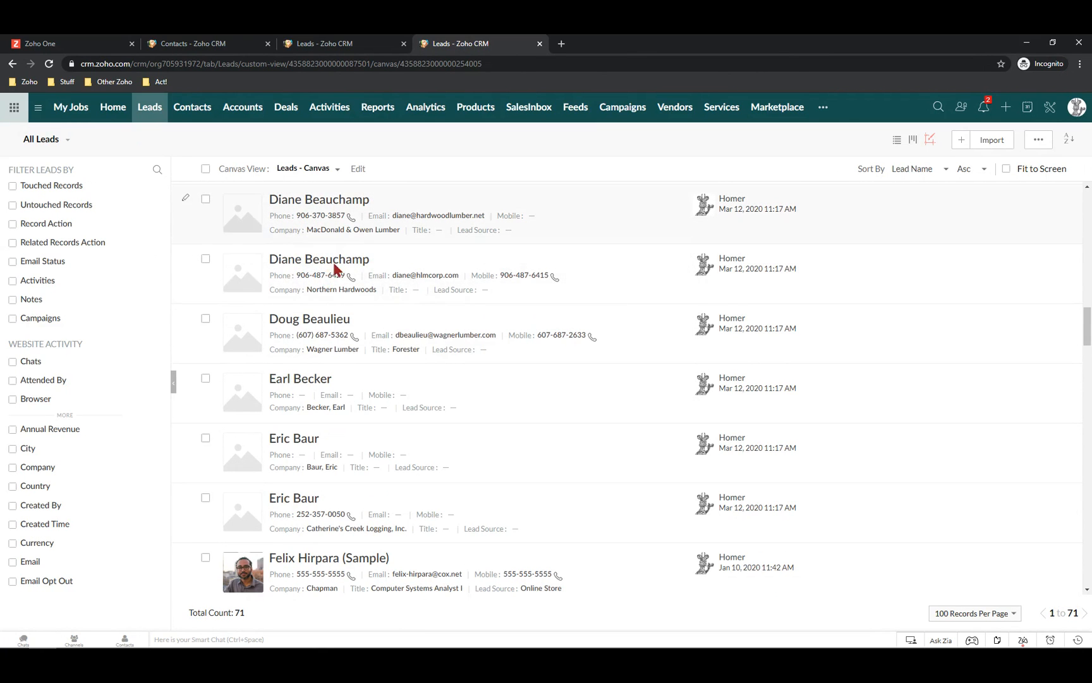
scroll(333, 271, "down", 1)
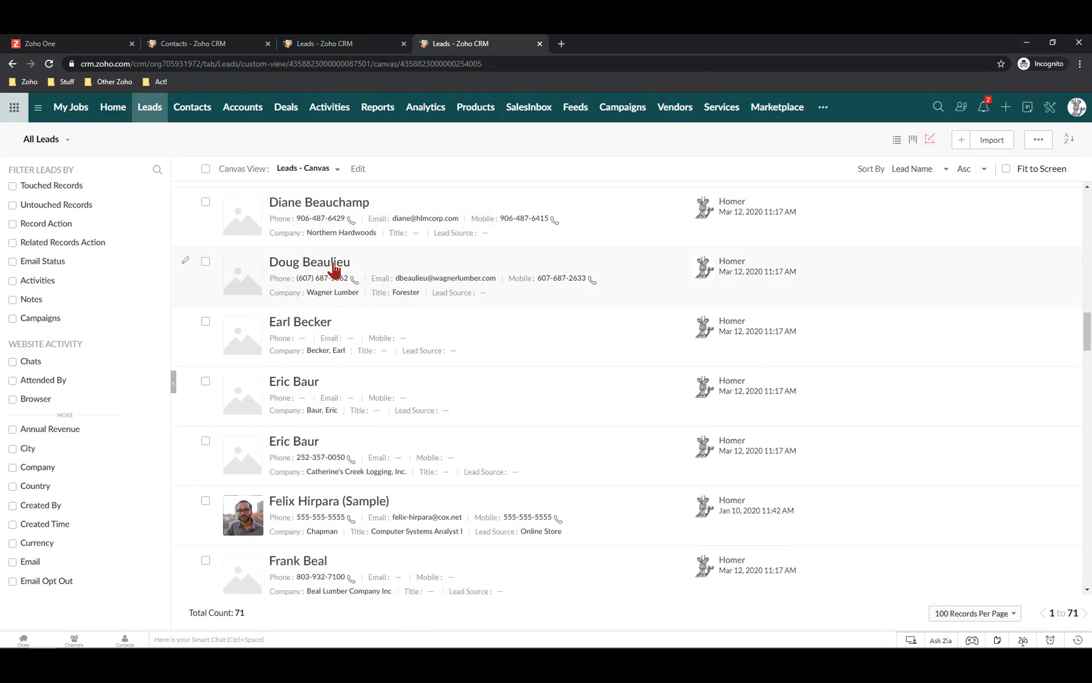
scroll(371, 419, "down", 3)
scroll(373, 422, "down", 3)
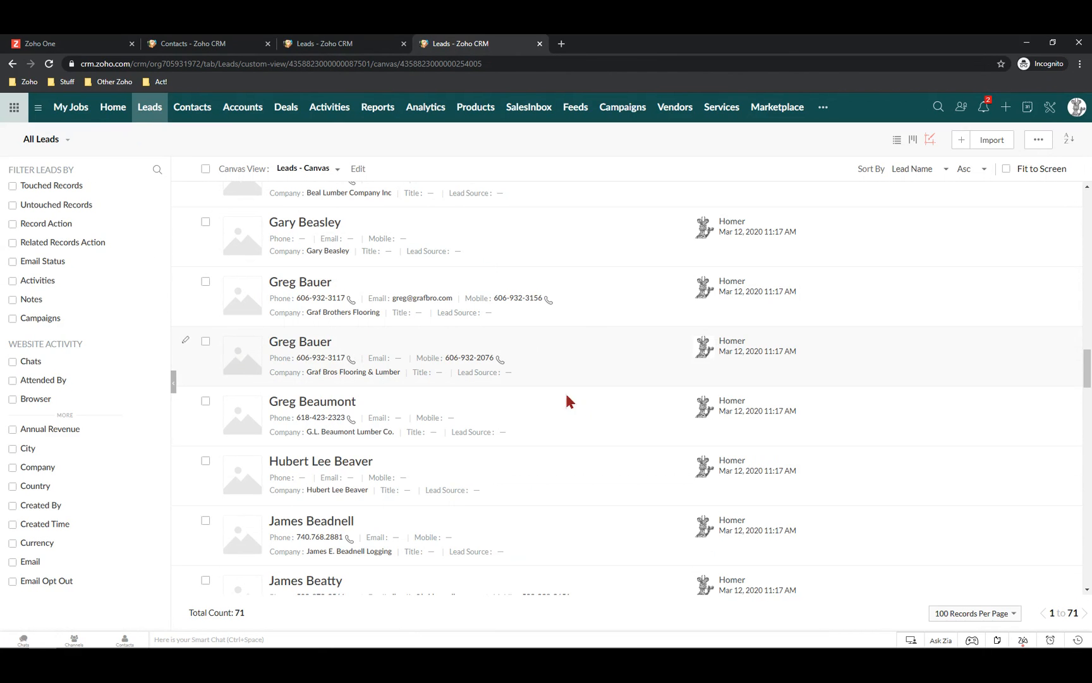
left_click(286, 289)
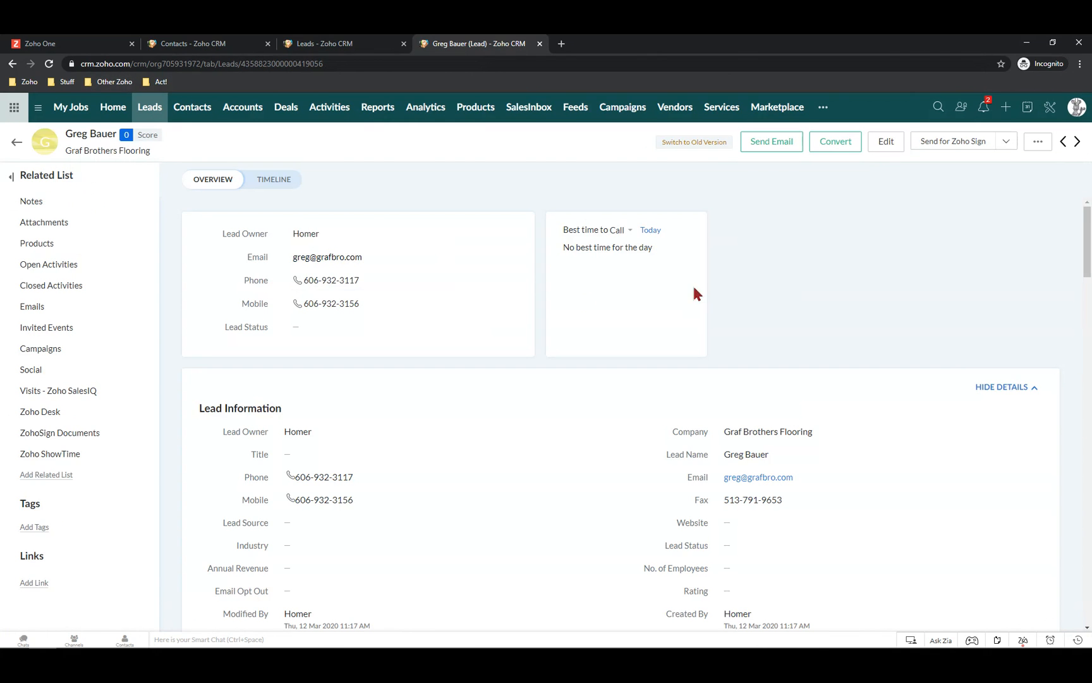
left_click(1037, 142)
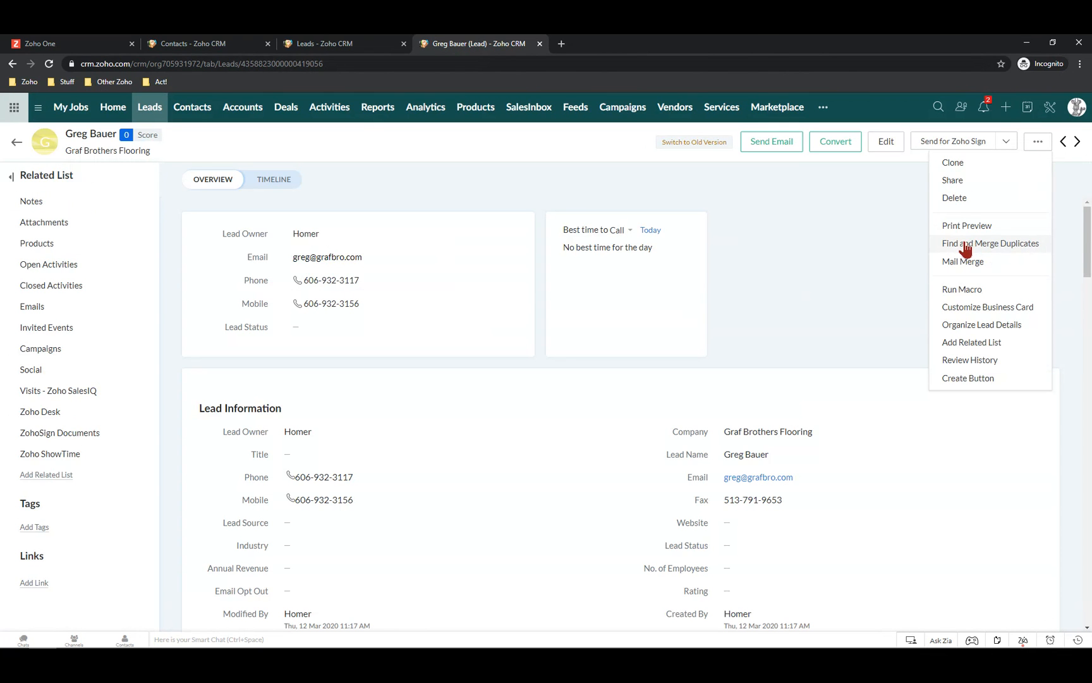
left_click(964, 243)
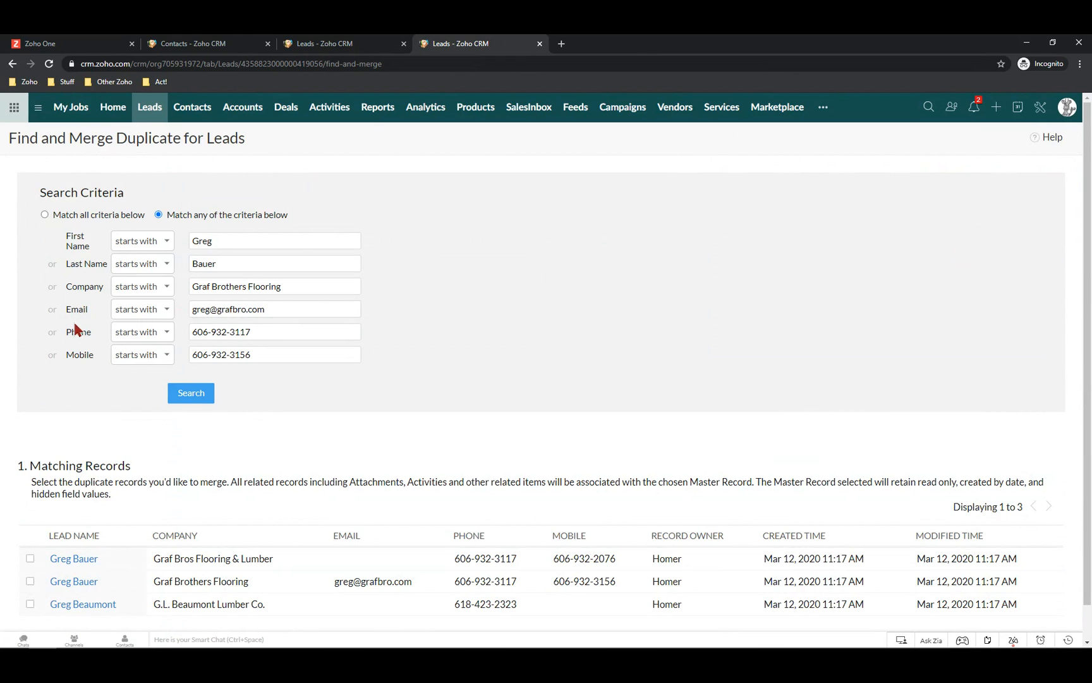
Set the Company, Email, Phone and Mobile duplicate conditions to -None-, leaving first and last name
scroll(204, 619, "down", 1)
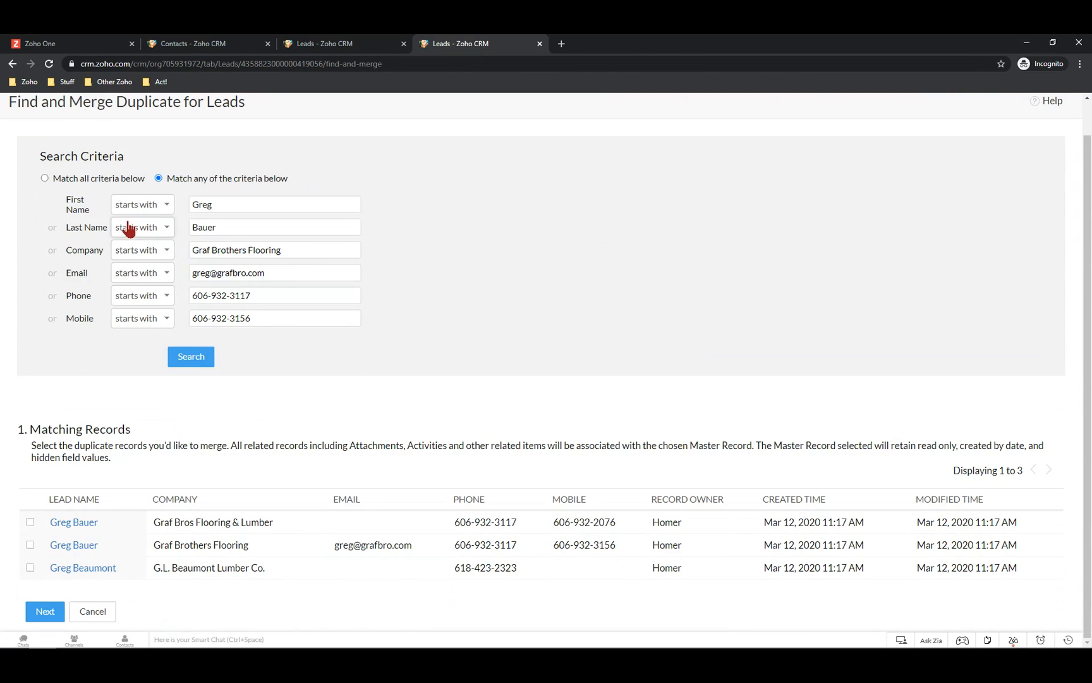
left_click(44, 179)
left_click(151, 252)
left_click(144, 272)
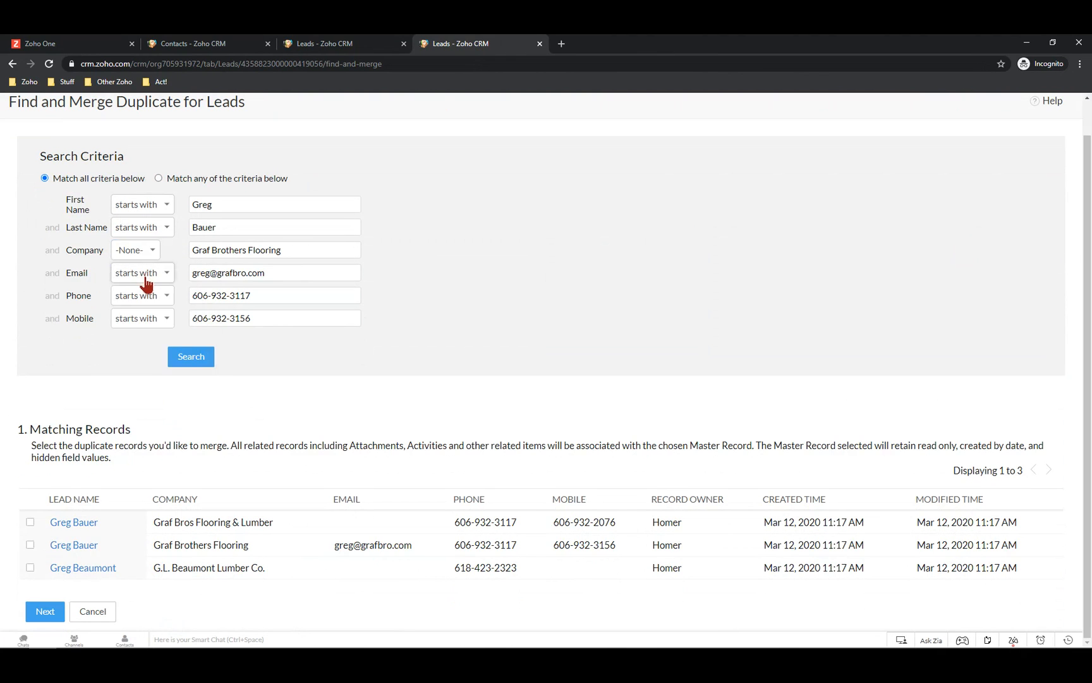
left_click(146, 277)
left_click(147, 295)
left_click(142, 297)
left_click(141, 318)
left_click(137, 319)
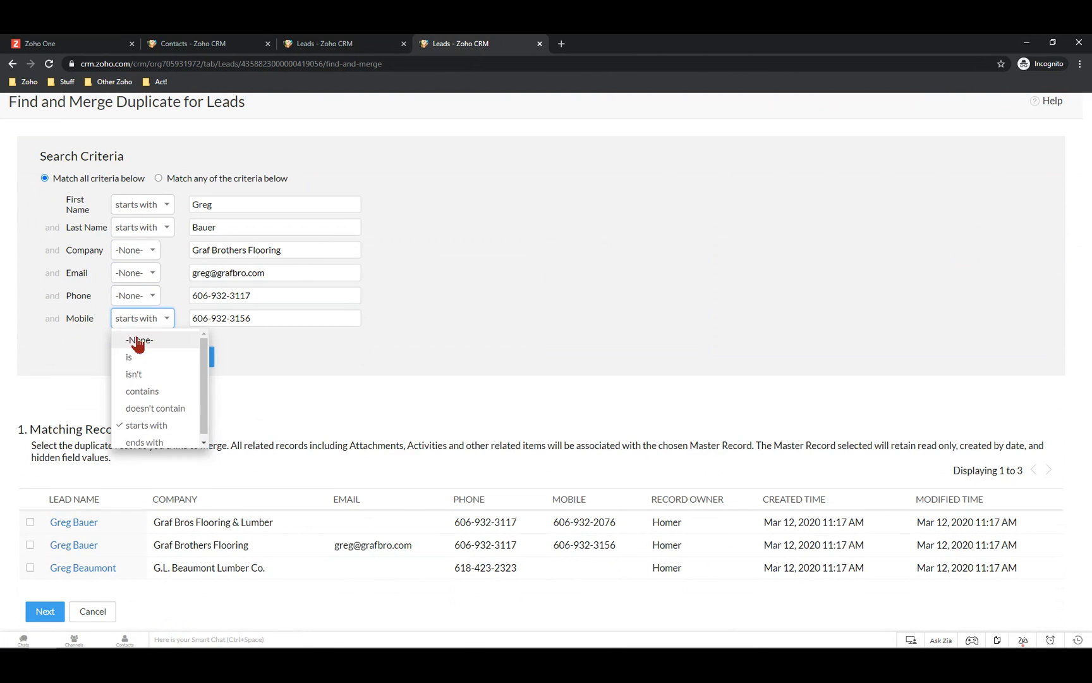
left_click(138, 341)
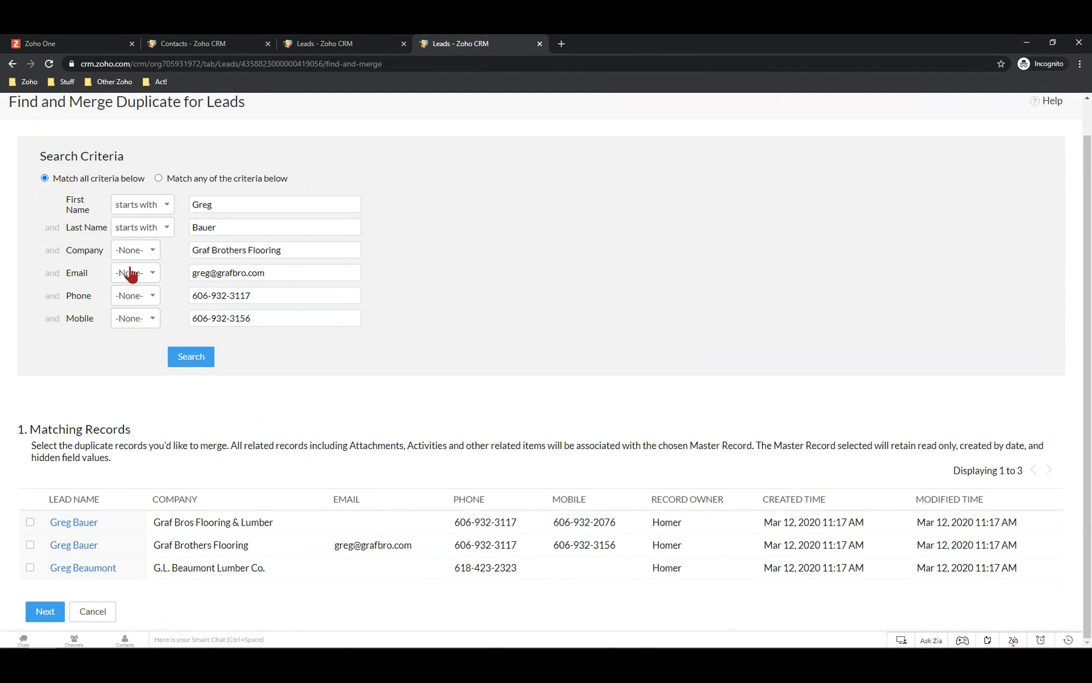
Search with match-any criteria to list the three leads named Greg or Bauer
left_click(193, 359)
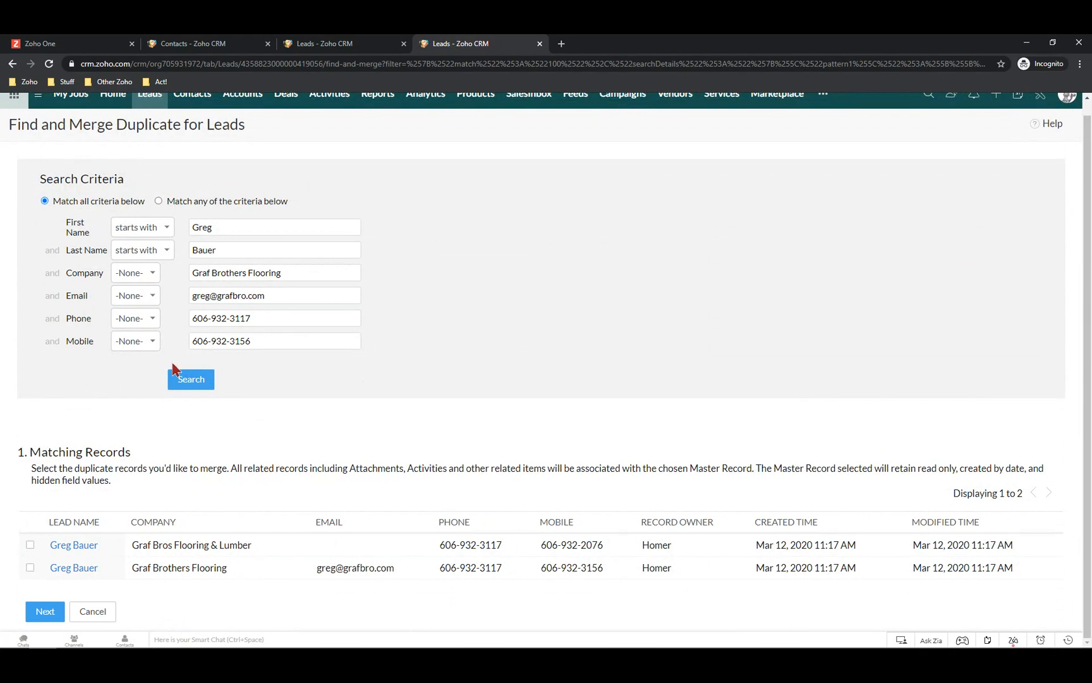
left_click(158, 202)
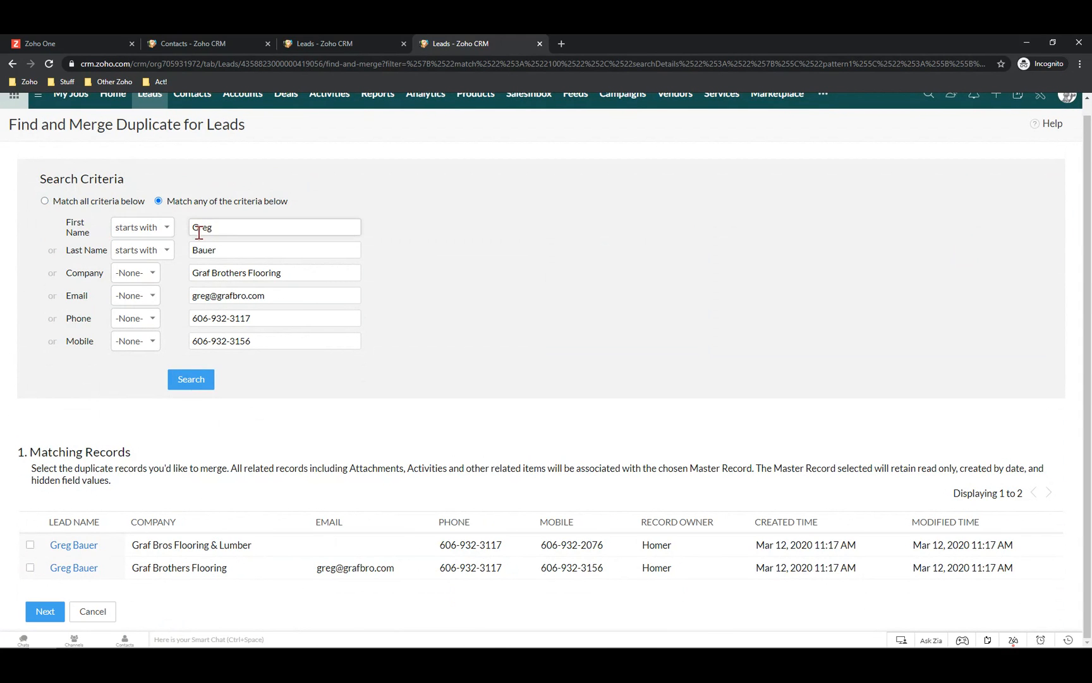
left_click(183, 382)
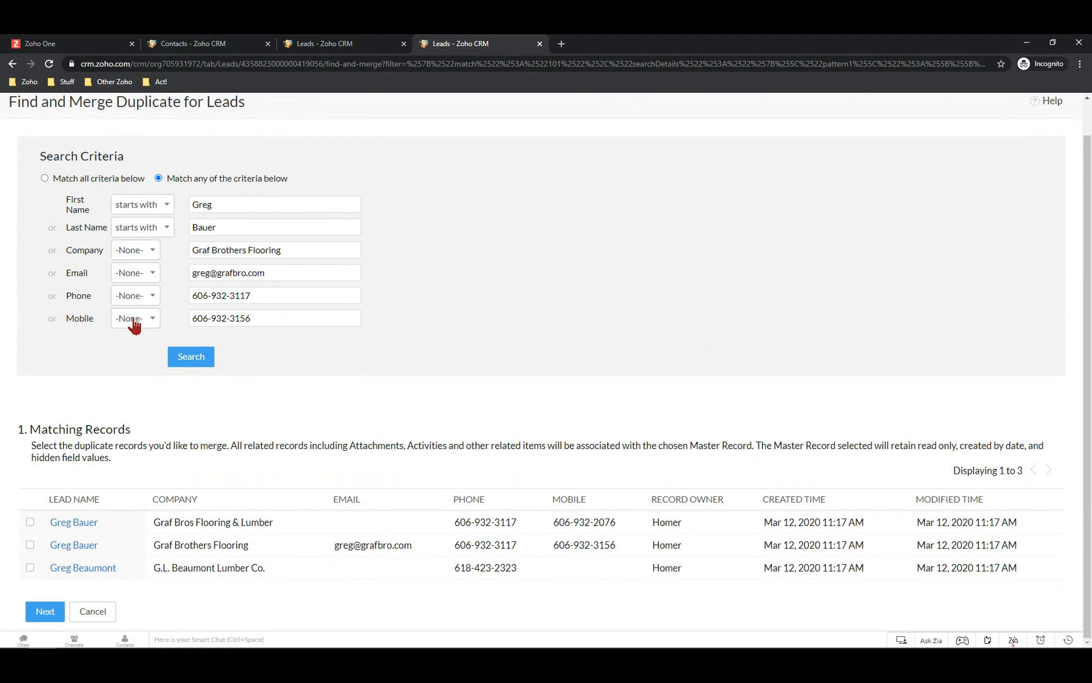
left_click(265, 319)
left_click(30, 522)
left_click(30, 545)
left_click(46, 612)
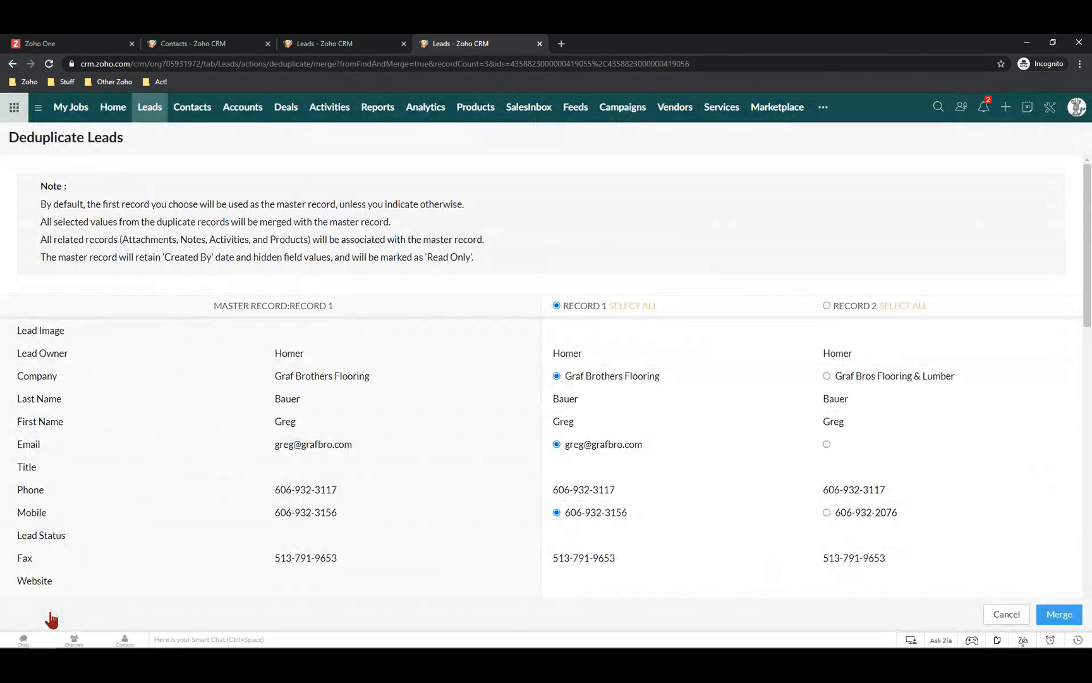
left_click(826, 376)
left_click(827, 512)
scroll(743, 533, "down", 10)
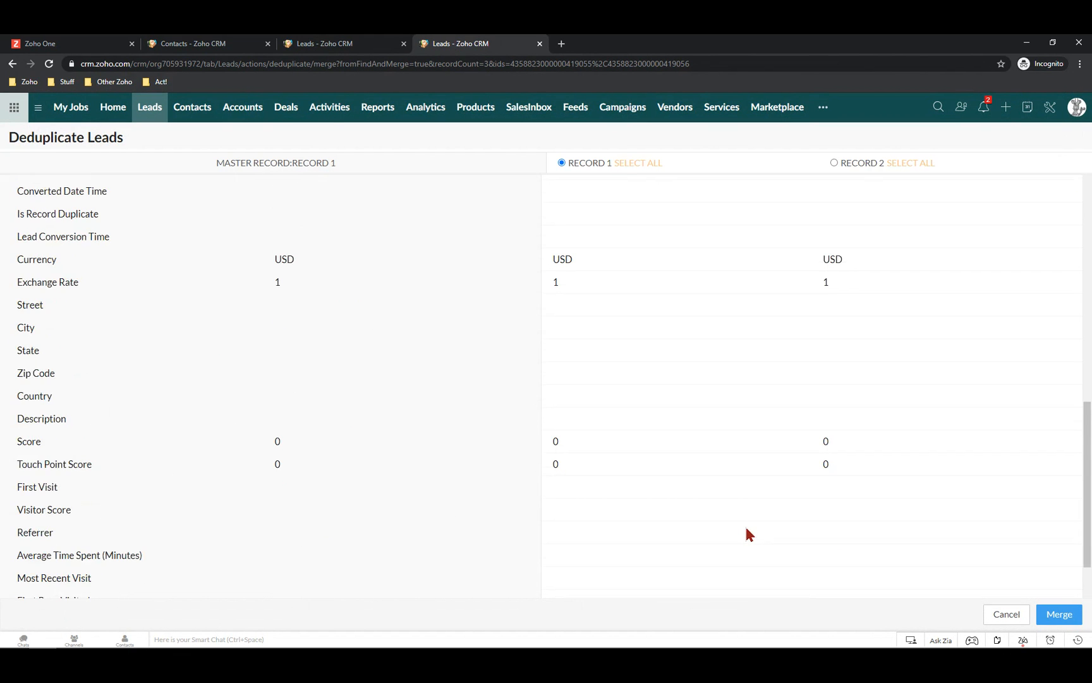
scroll(746, 529, "down", 3)
scroll(746, 530, "up", 6)
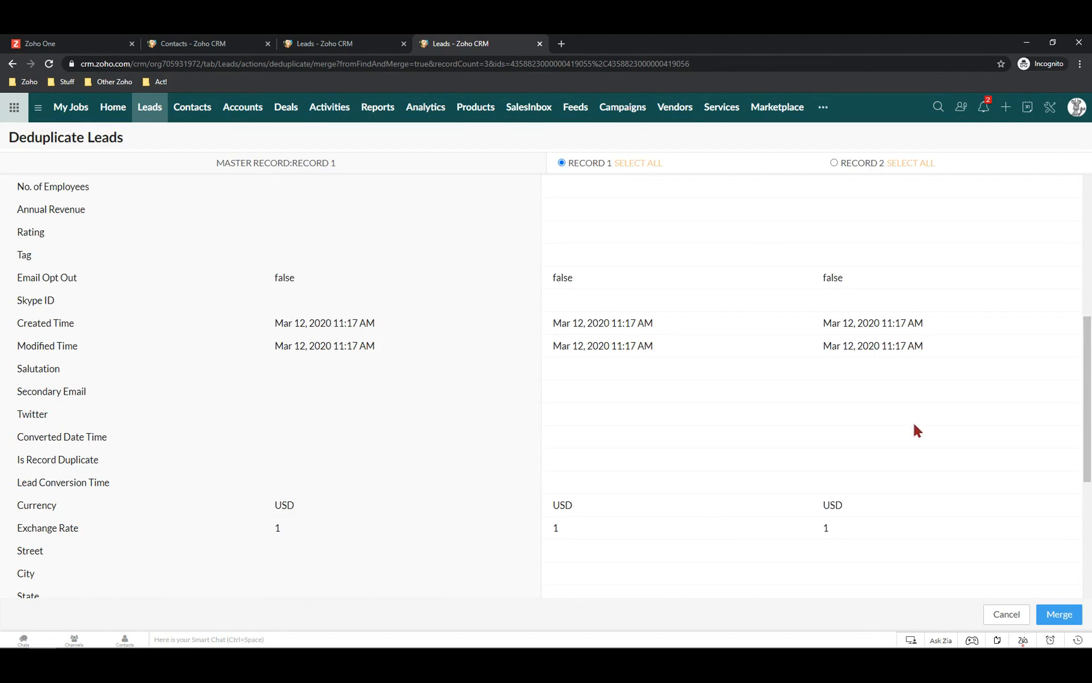
scroll(744, 514, "down", 6)
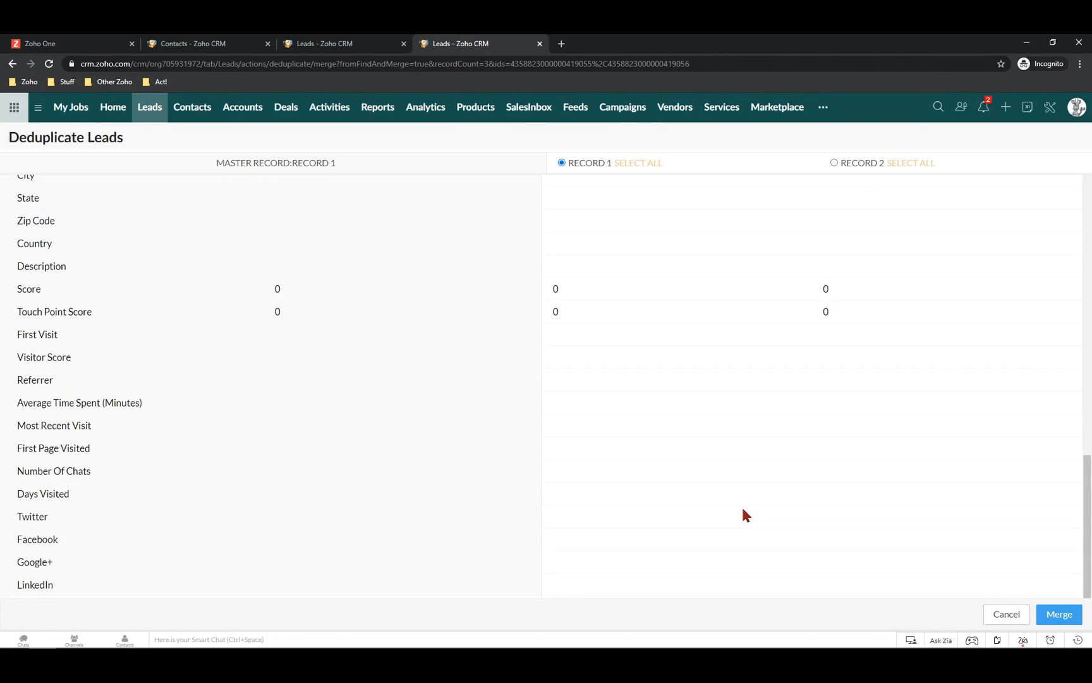
left_click(1060, 617)
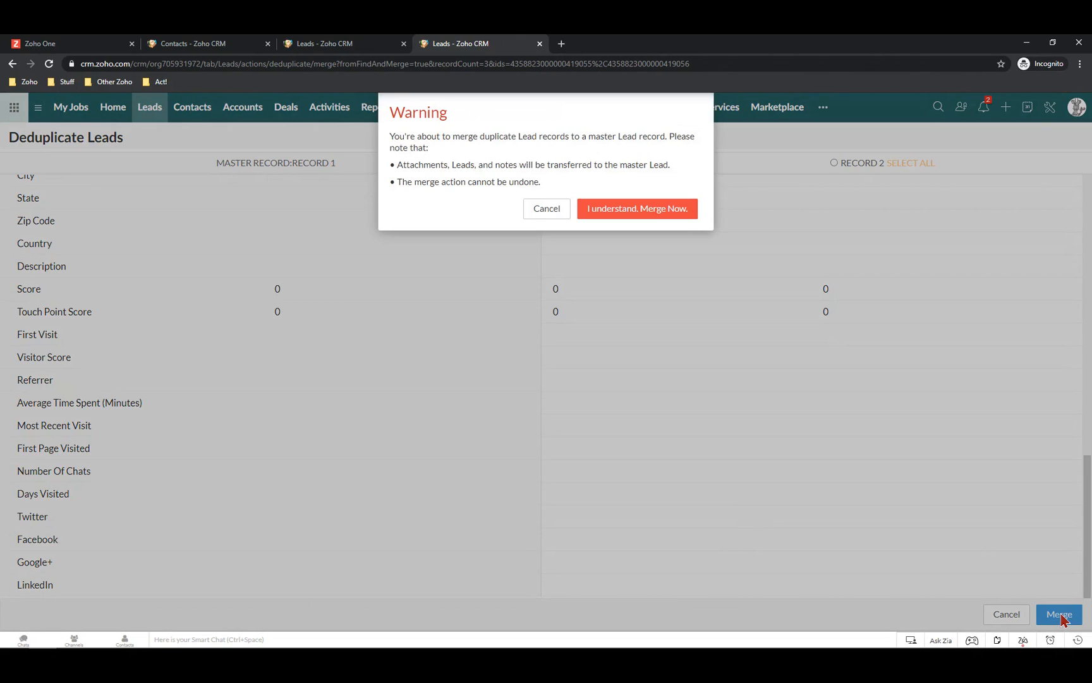
left_click(649, 213)
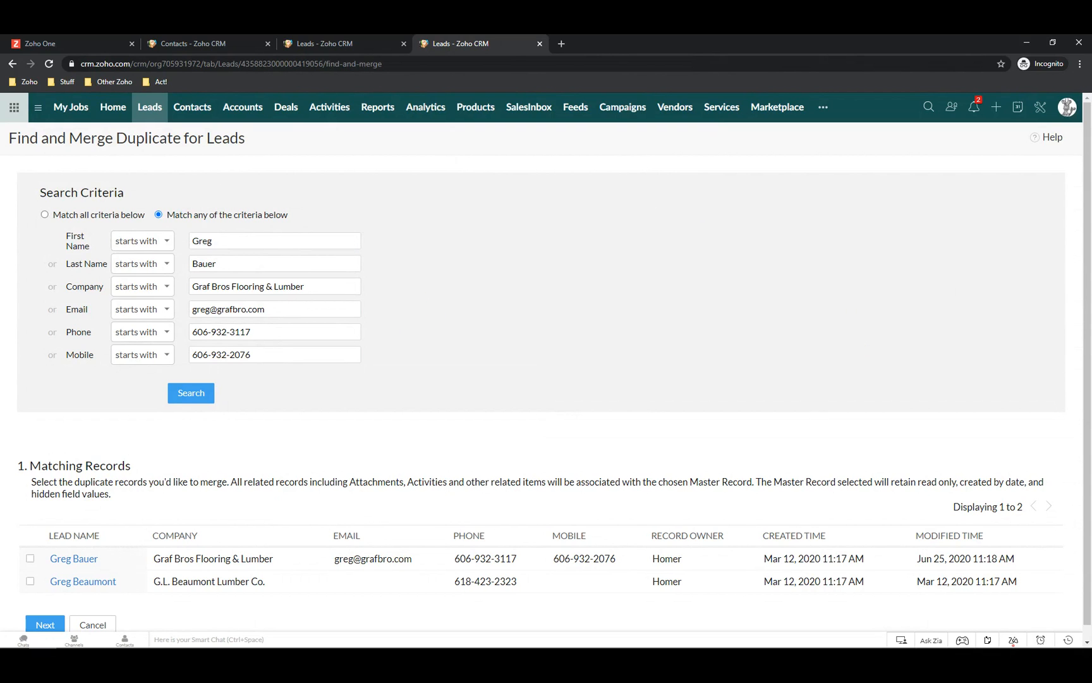
scroll(119, 602, "down", 1)
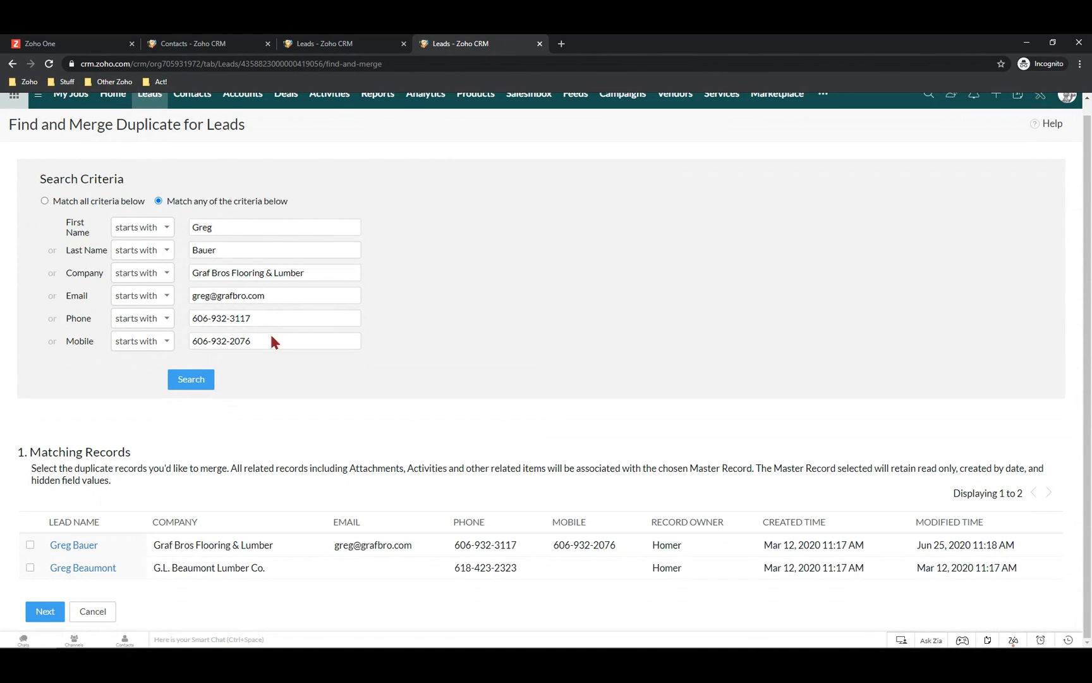
scroll(707, 287, "up", 1)
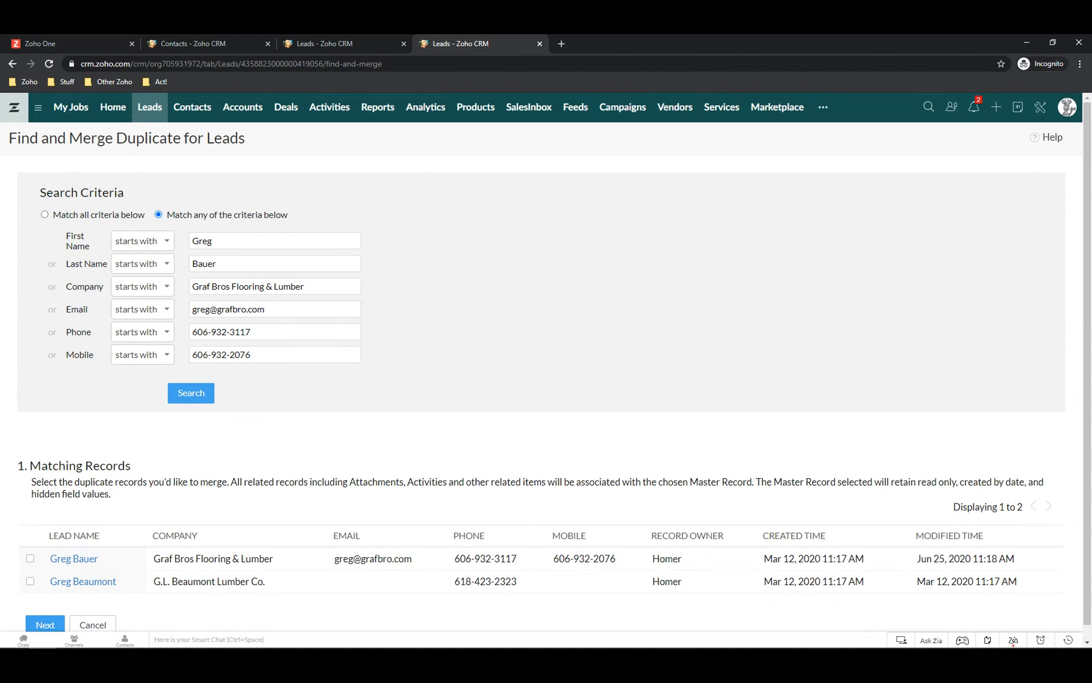
left_click(12, 64)
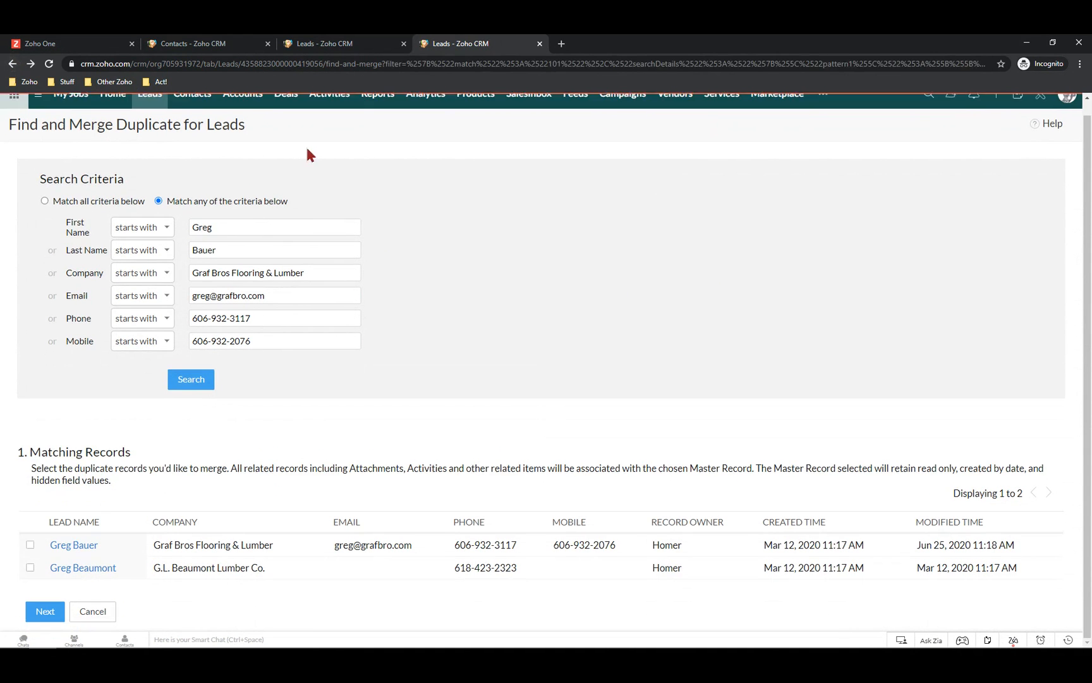
left_click(156, 101)
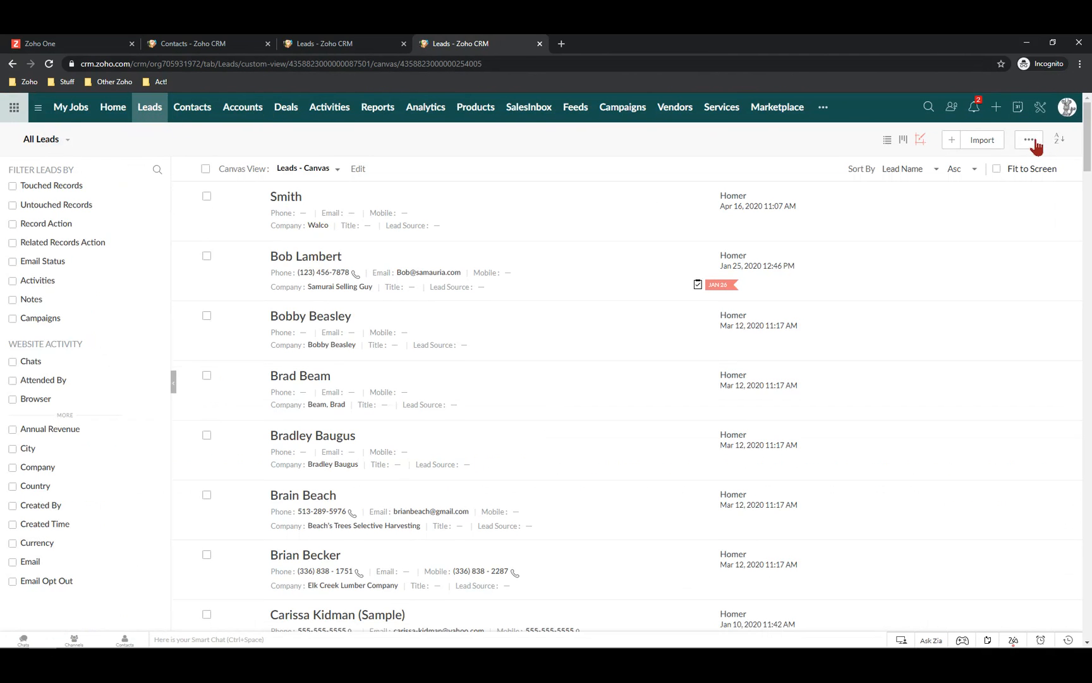
left_click(1038, 142)
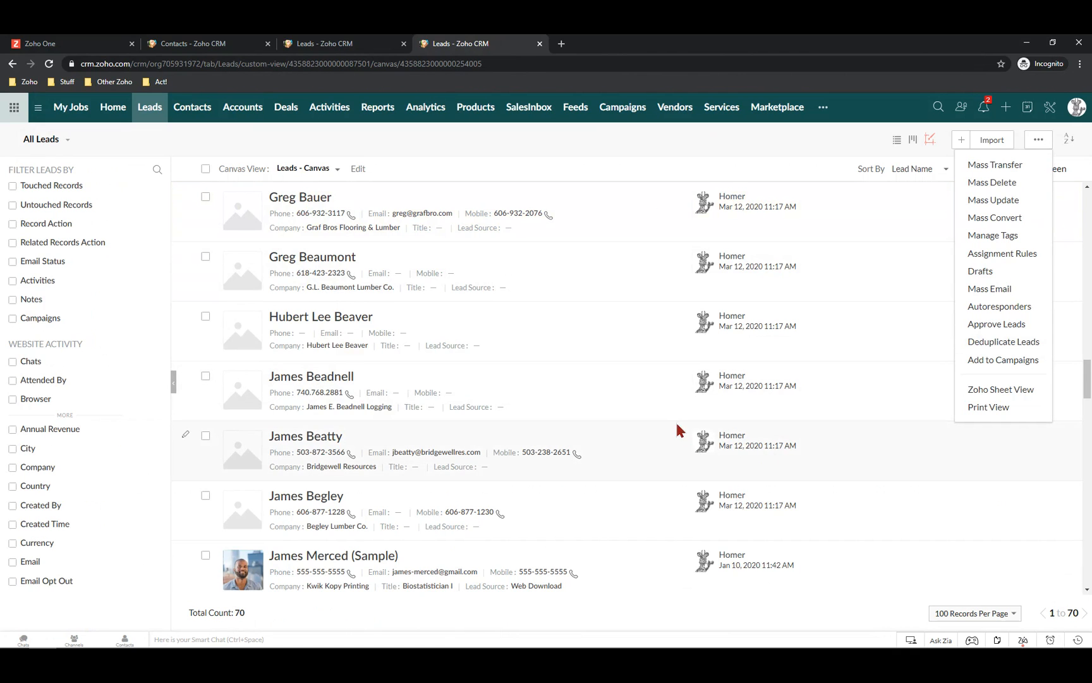
scroll(672, 419, "down", 4)
scroll(666, 420, "up", 6)
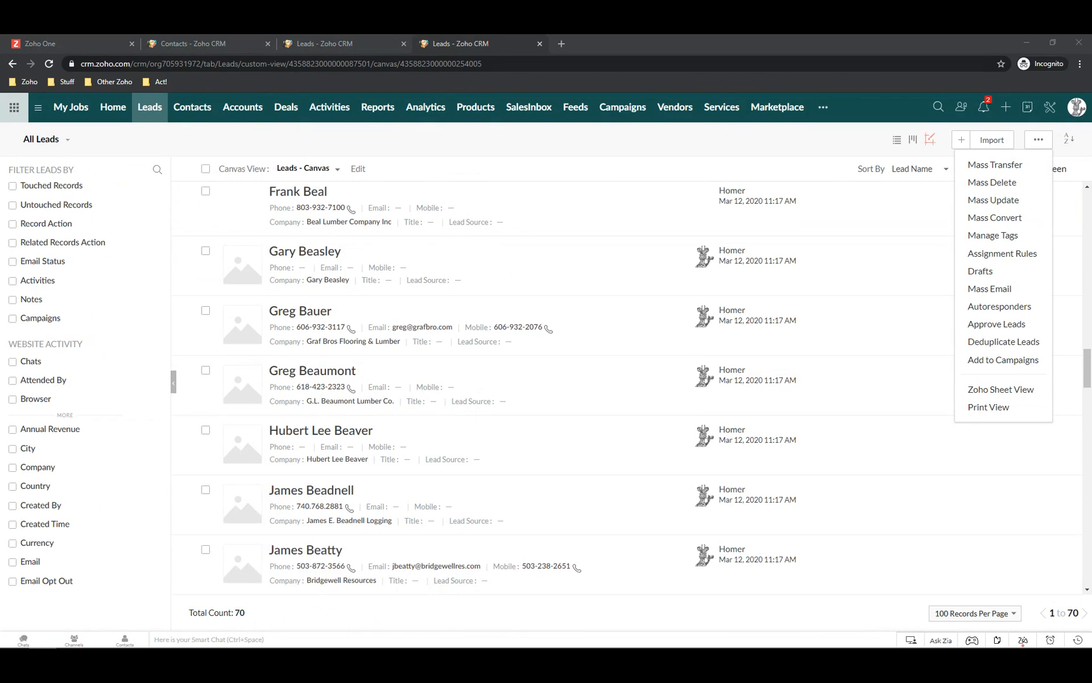
Run an Account Name duplicate check on Accounts and dismiss its confirmation notices
left_click(243, 110)
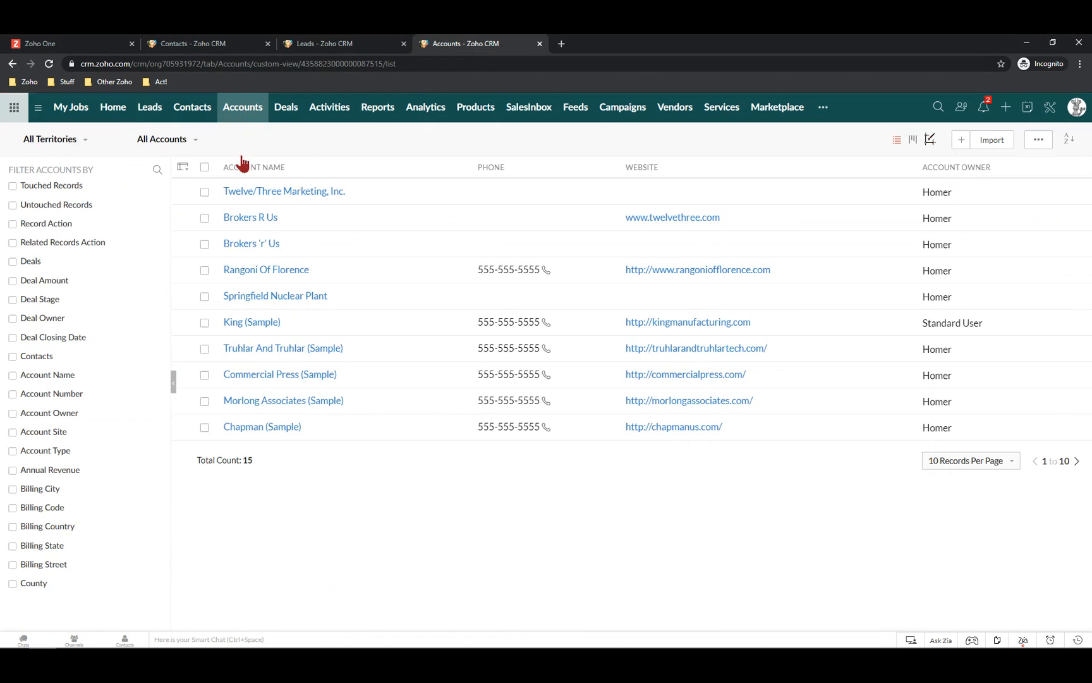
left_click(1039, 143)
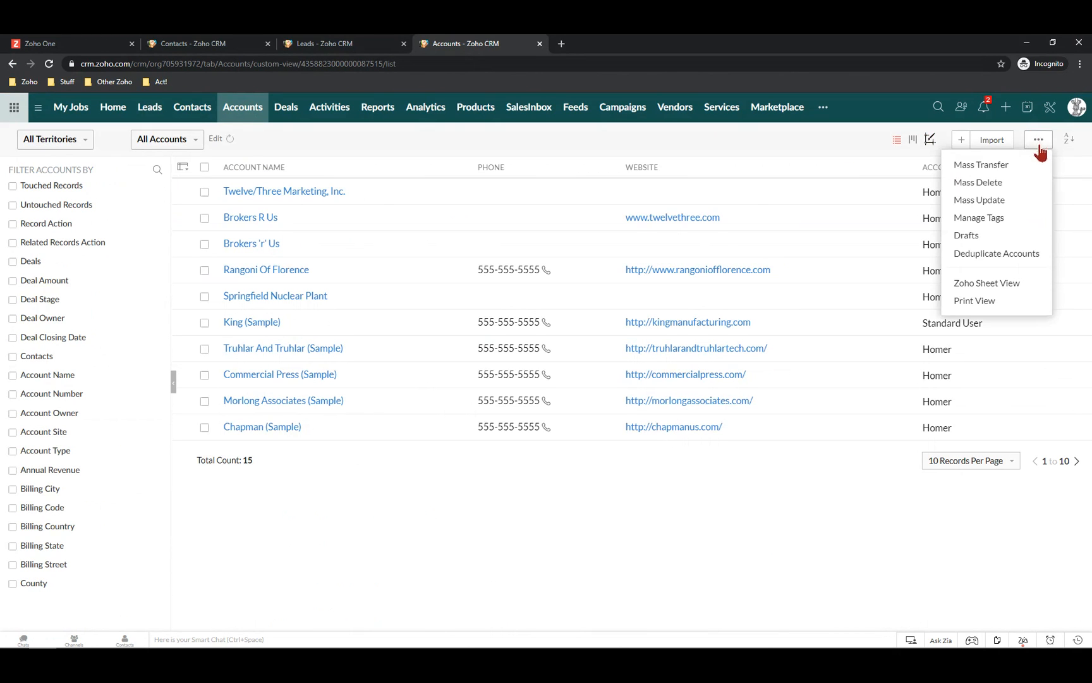
left_click(997, 255)
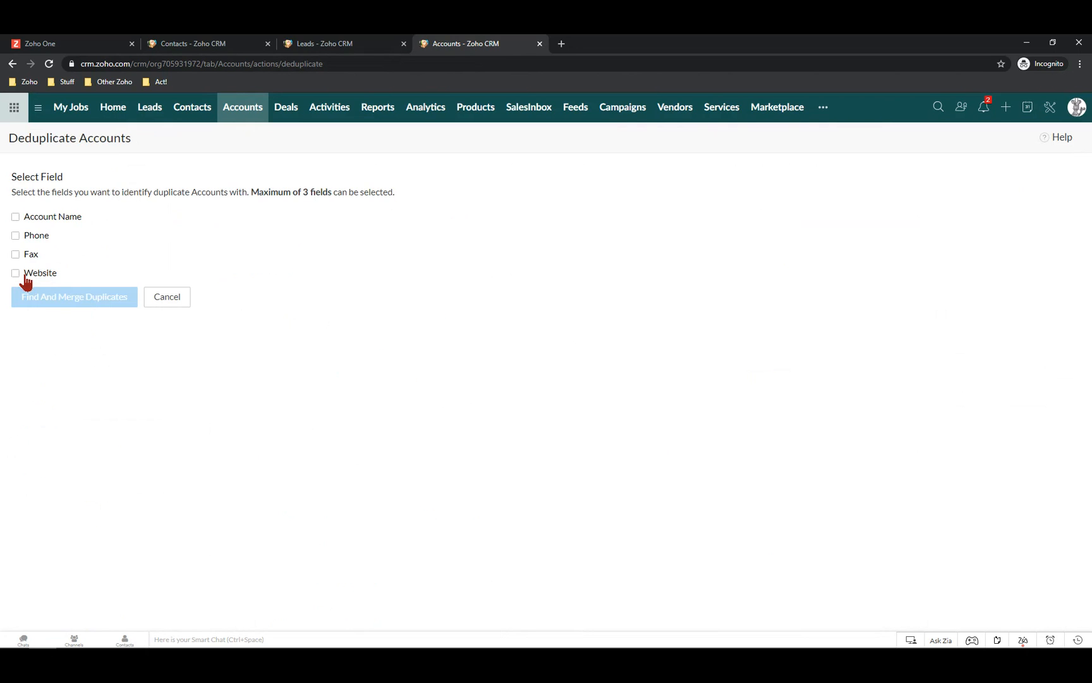
left_click(16, 218)
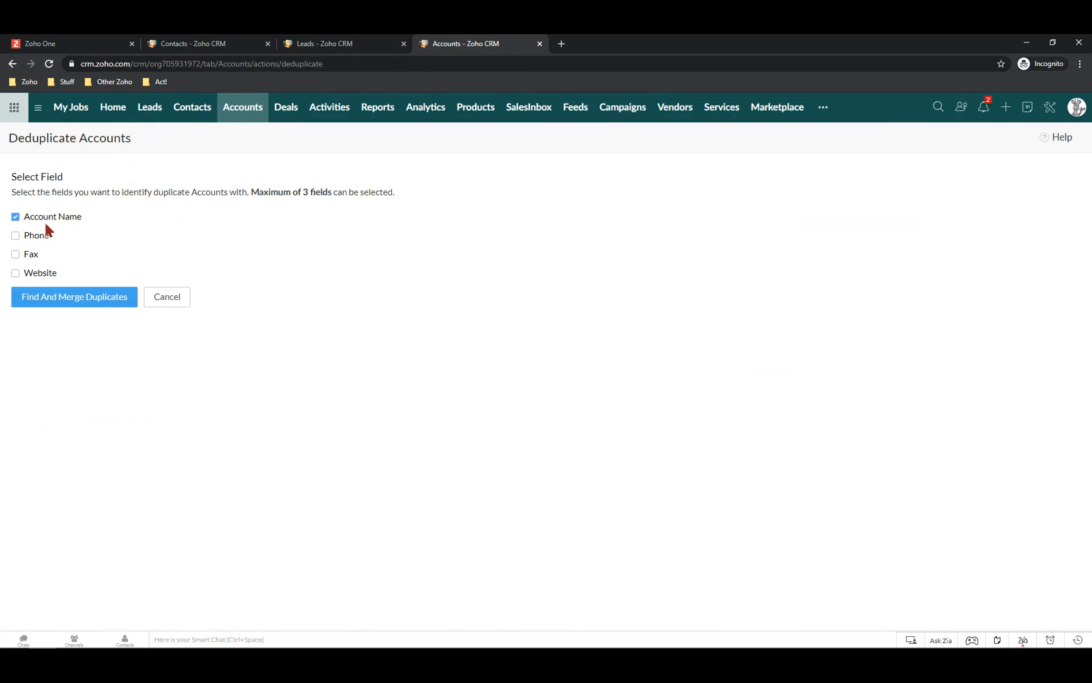
left_click(76, 302)
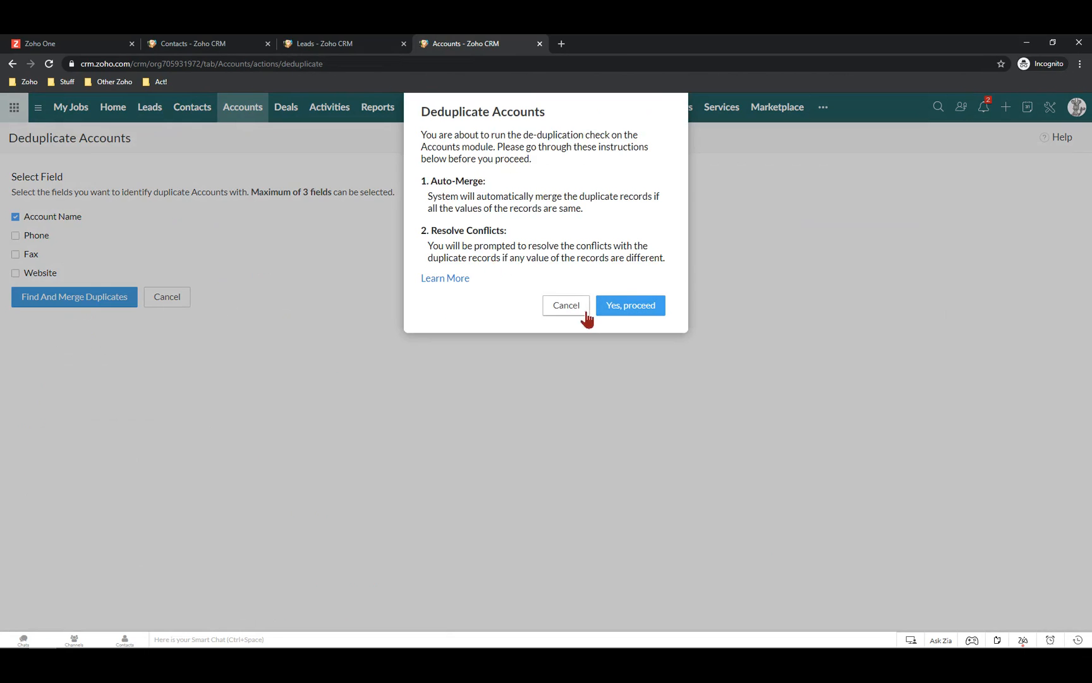
left_click(626, 309)
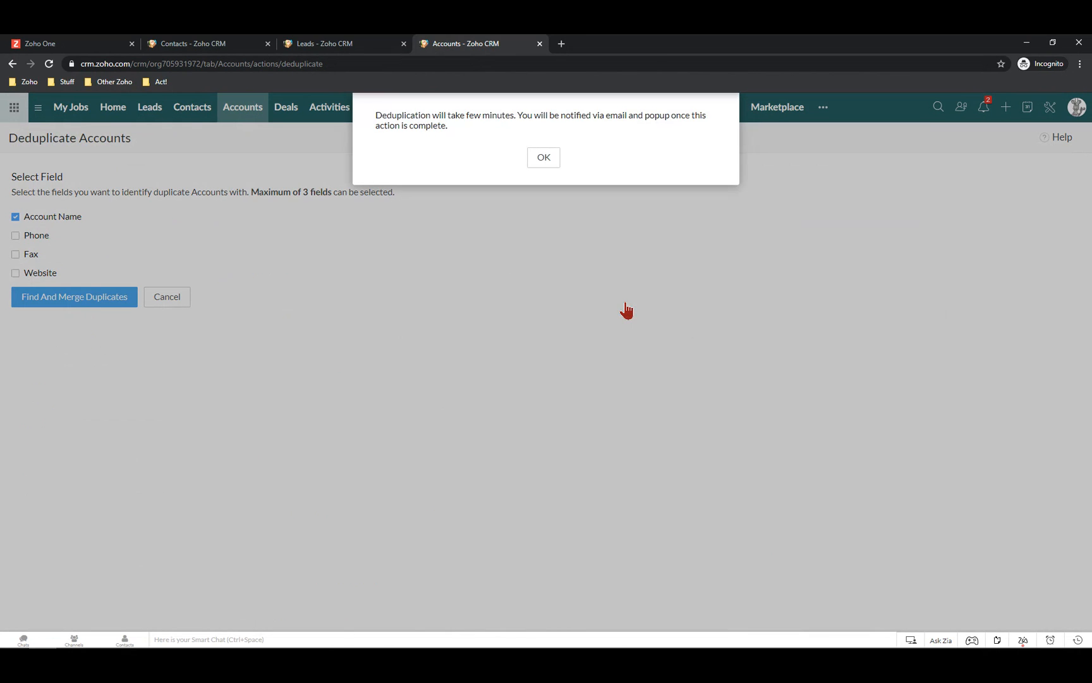
left_click(543, 159)
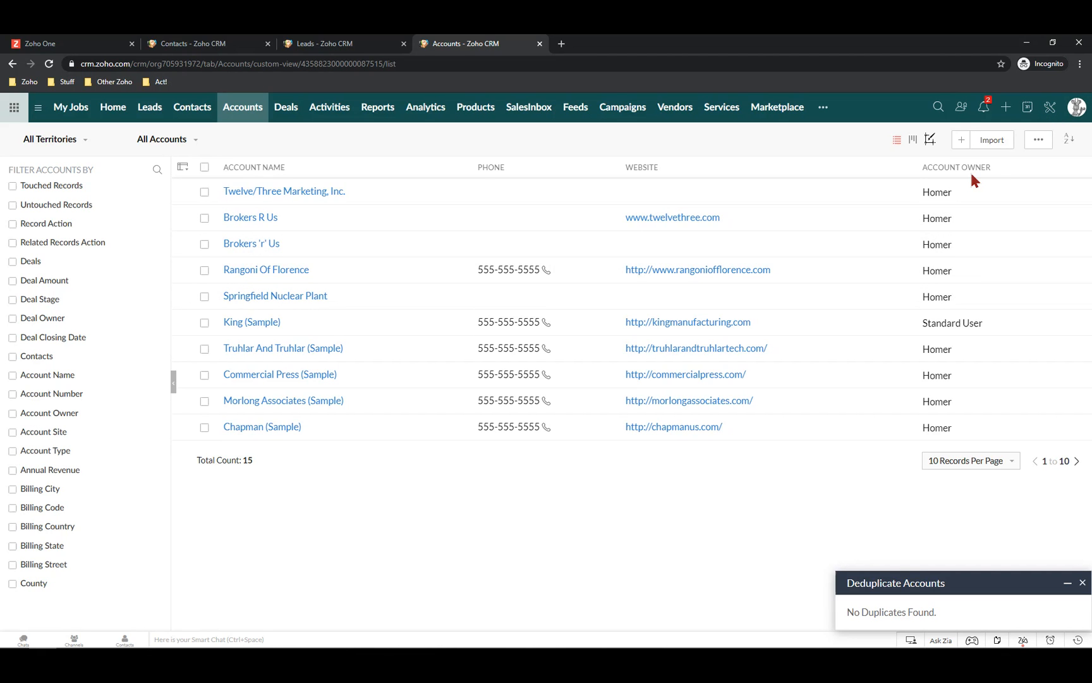
Once Accounts deduplication reports No Duplicates Found, go to the CRM Setup page
left_click(1050, 109)
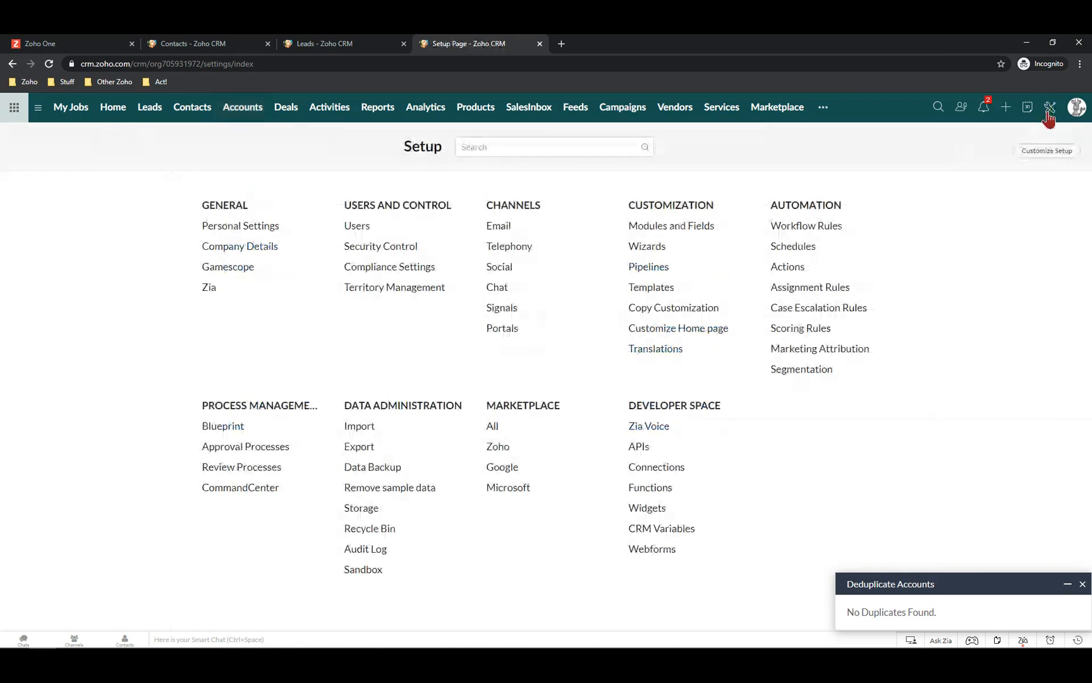
Schedule a twice-a-month Data Backup on alternate Thursdays and close the deduplication result panel
left_click(373, 468)
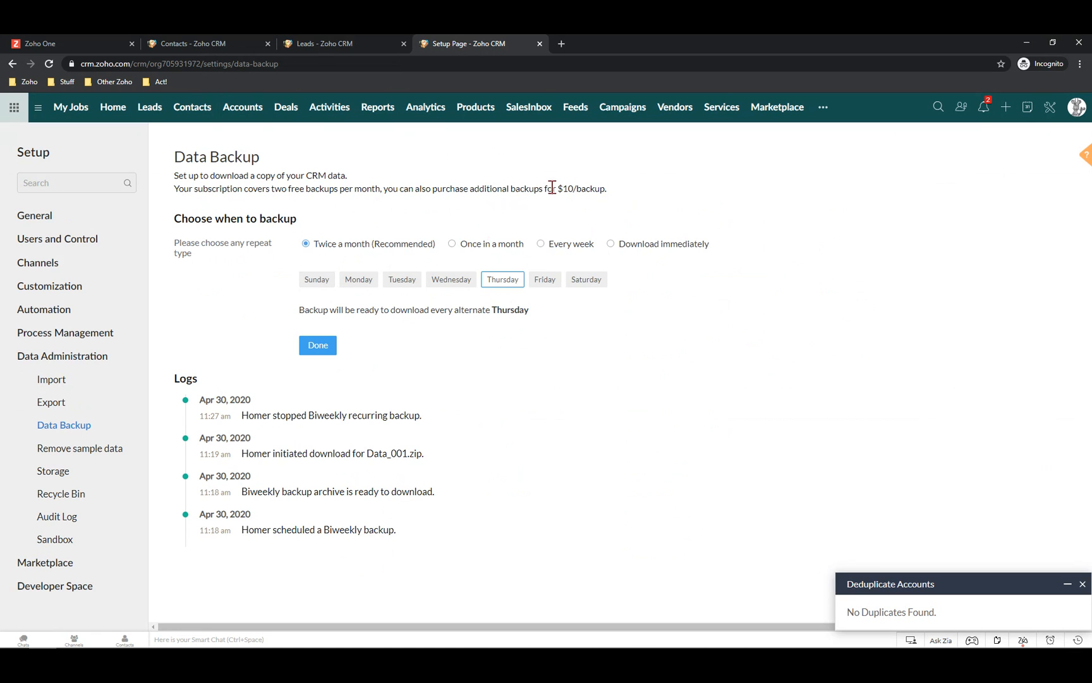
left_click_drag(553, 189, 650, 189)
left_click(1082, 583)
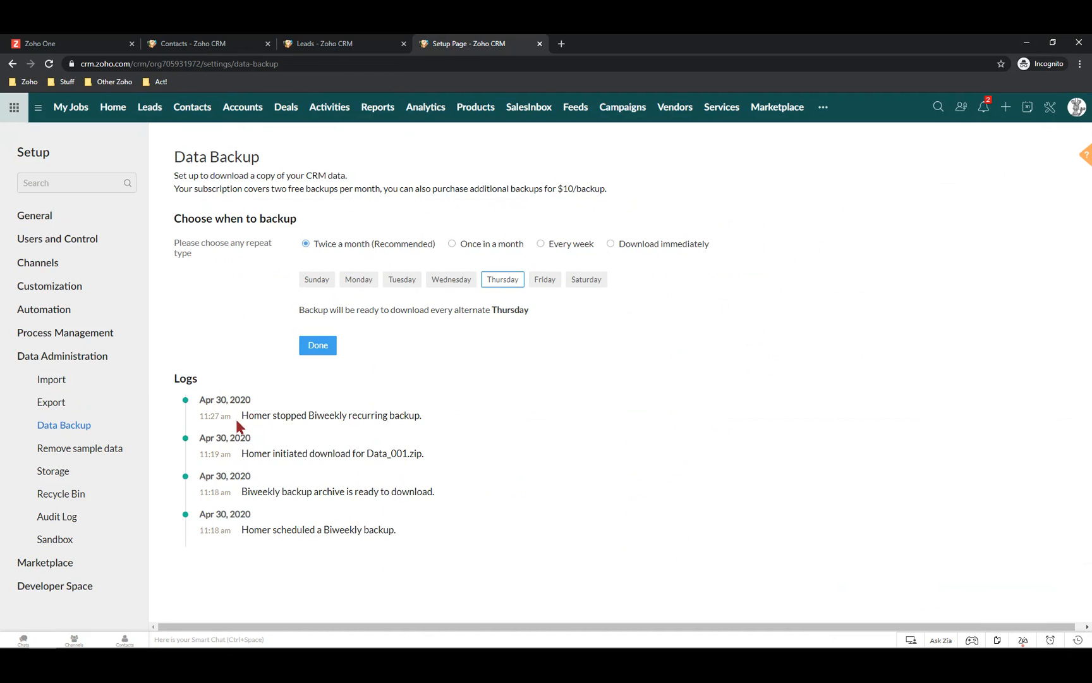
left_click(326, 344)
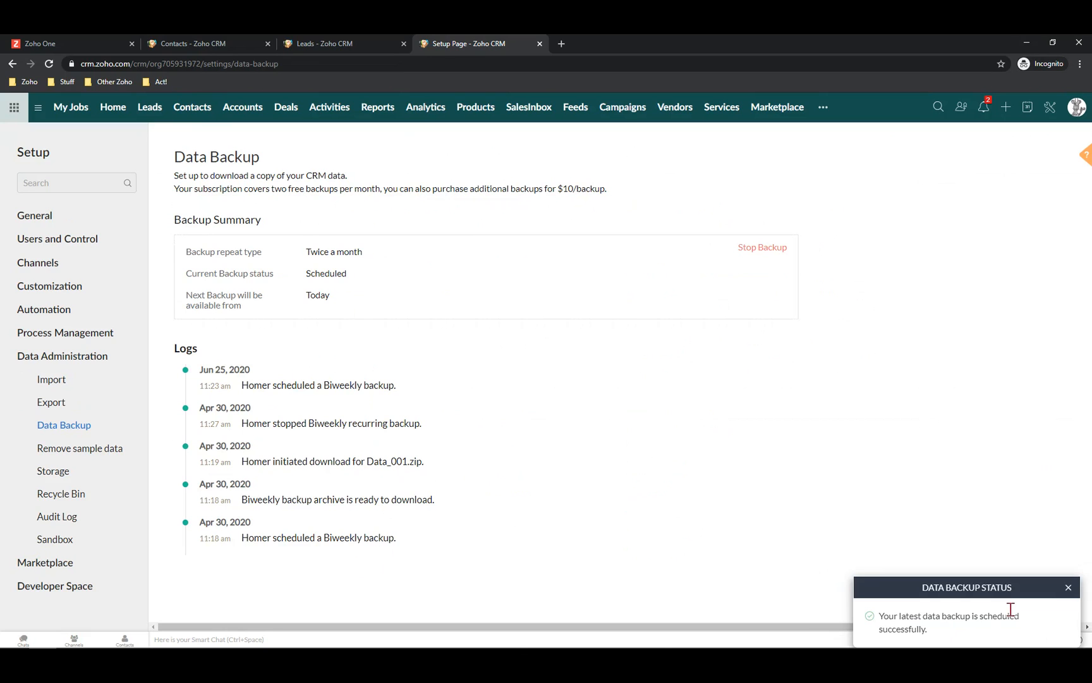
Dismiss the Data Backup Status toast and download the Data_001.zip CRM data backup
left_click(1068, 591)
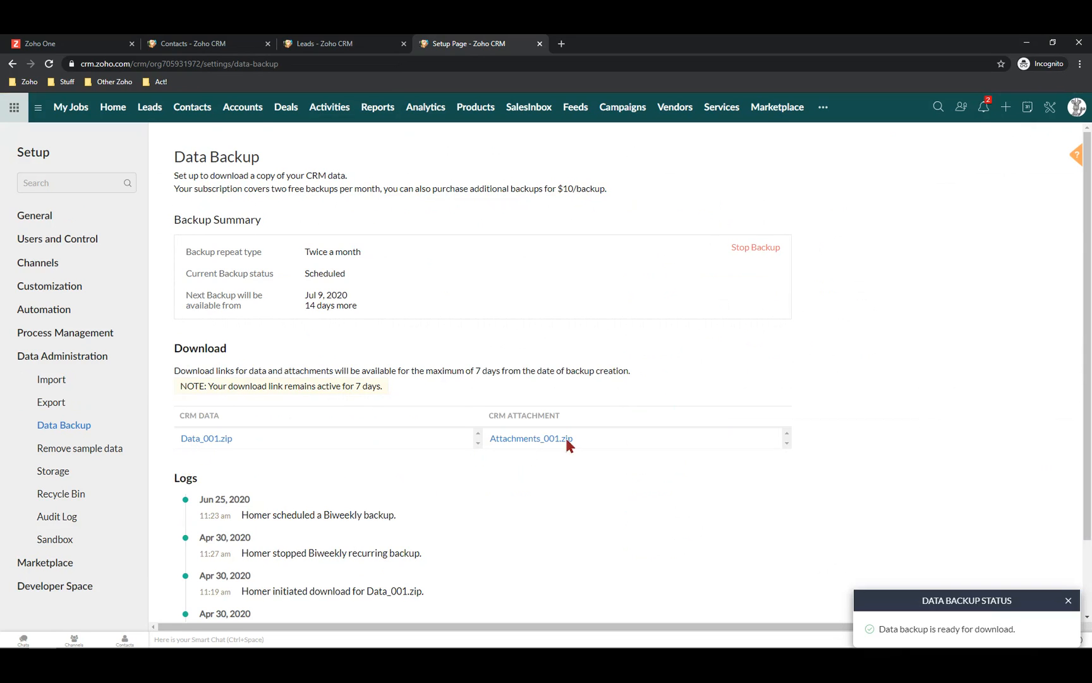
left_click(210, 443)
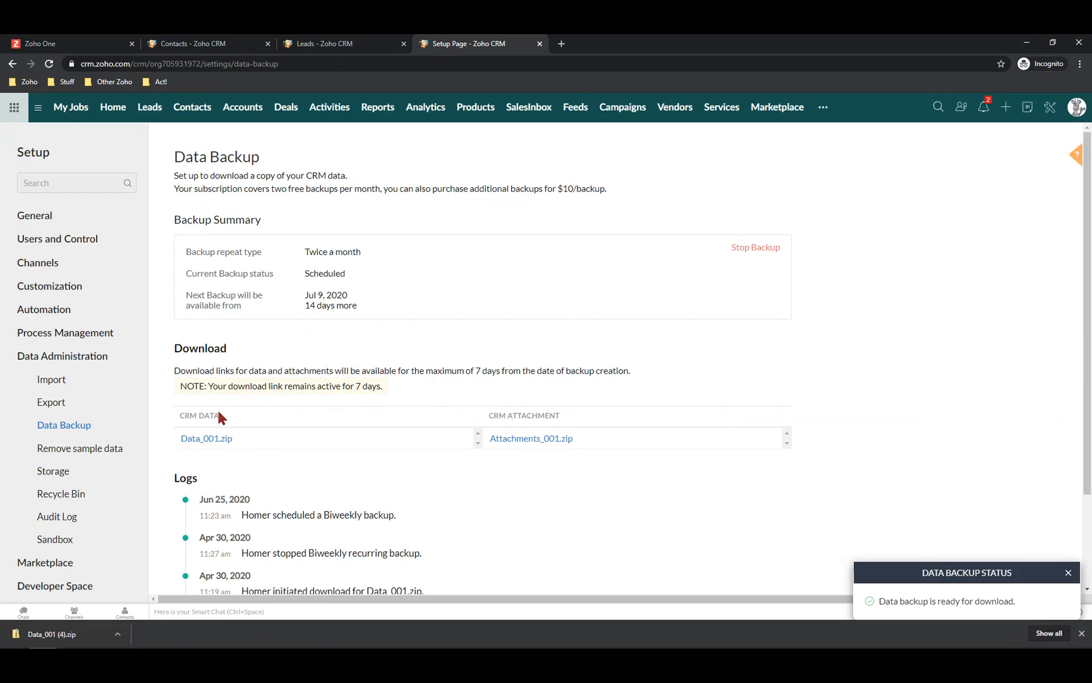
scroll(224, 433, "down", 2)
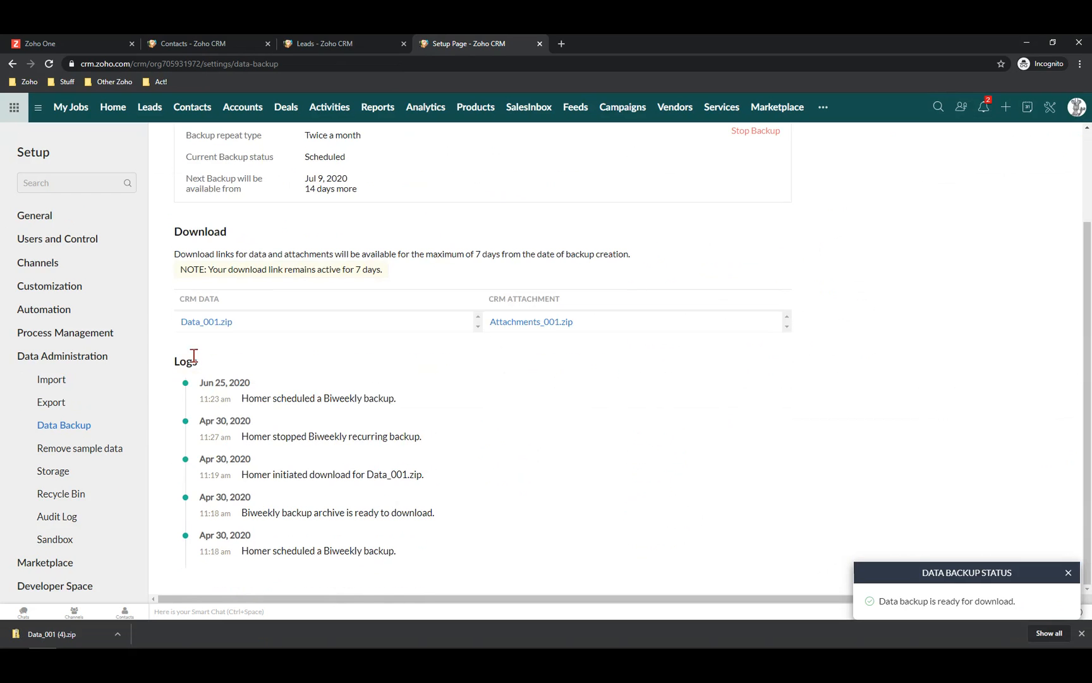
scroll(569, 415, "up", 1)
scroll(569, 422, "up", 1)
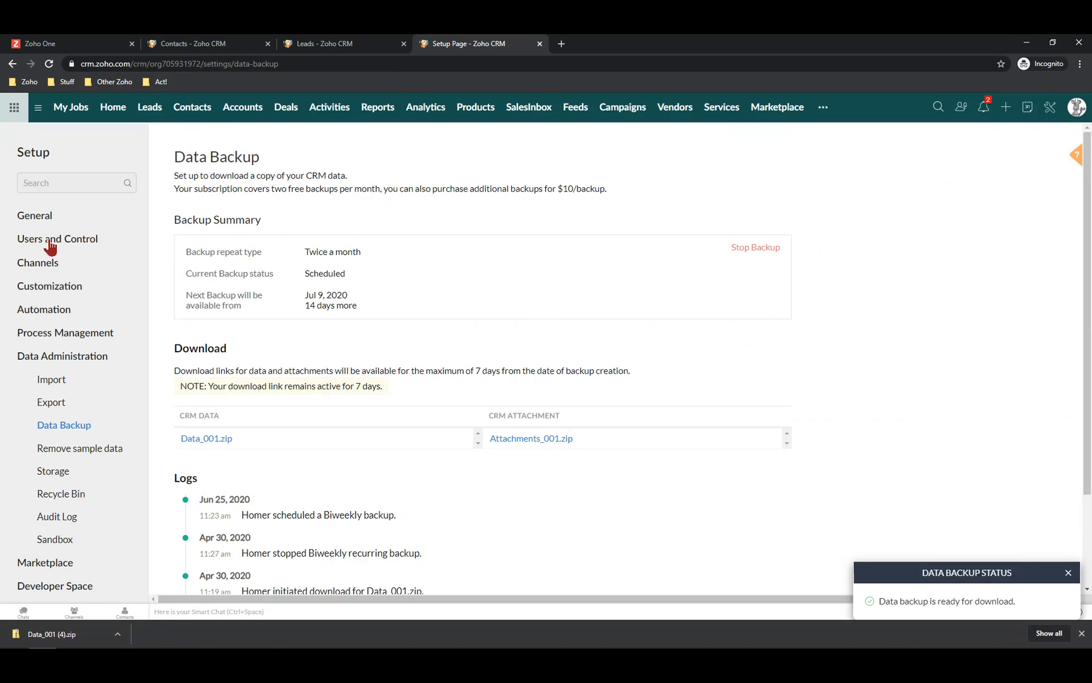
Go to Setup > Users and Control > Security Control to list the Administrator and Standard profiles
left_click(1050, 110)
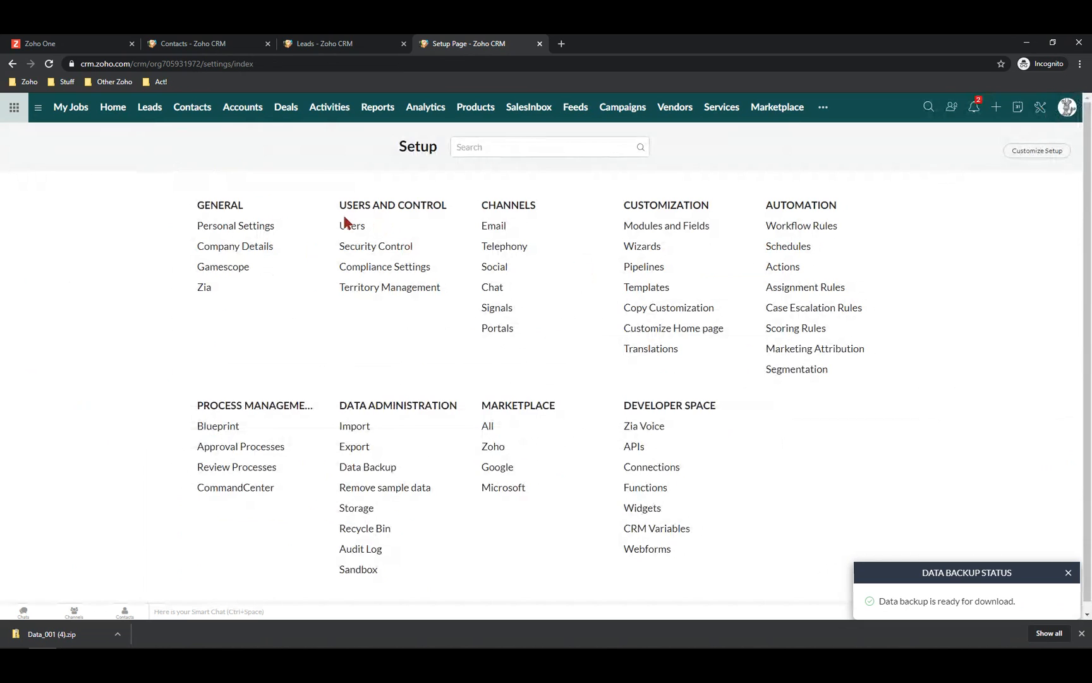
left_click(386, 248)
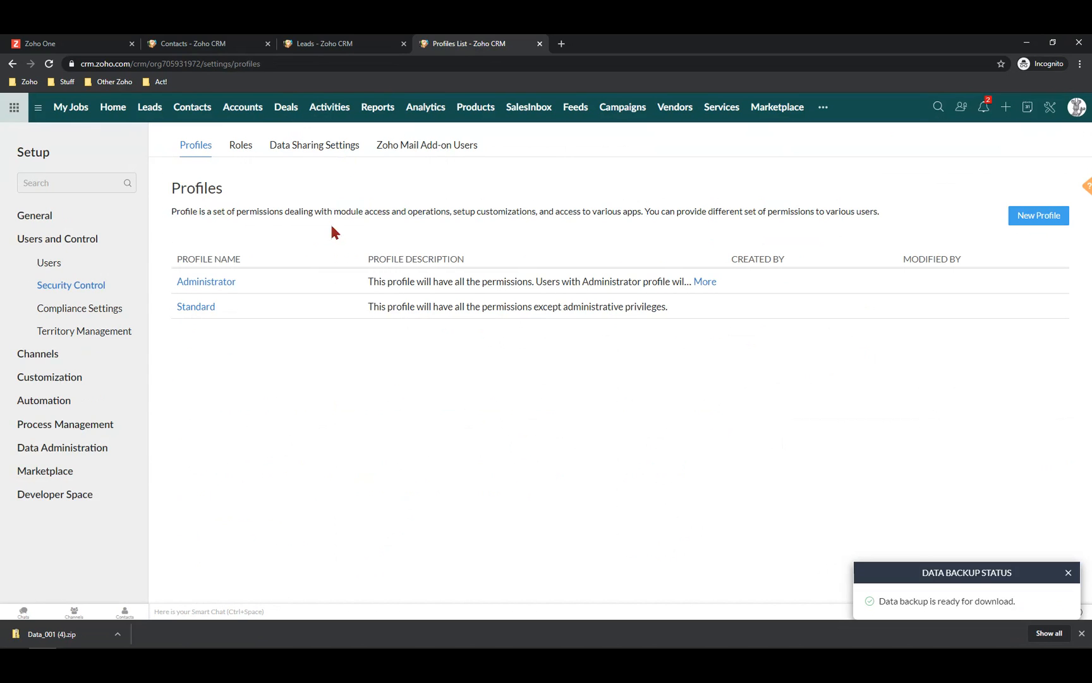
Open the Standard profile and review its permissions, returning to Basic Permissions at the top
left_click(198, 307)
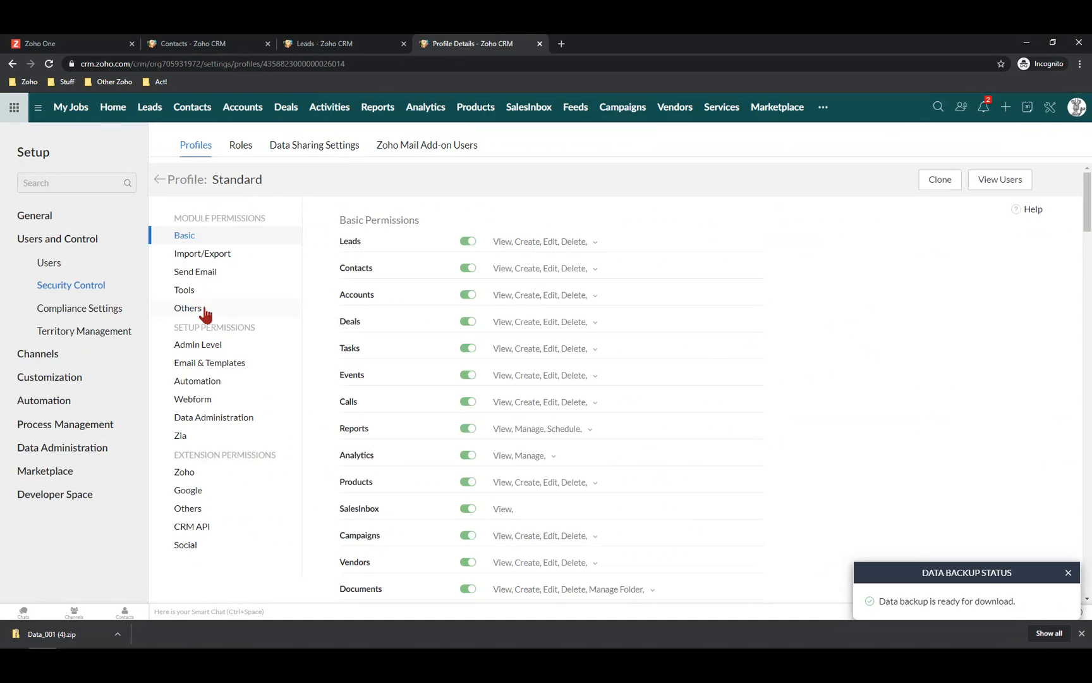
scroll(223, 249, "down", 9)
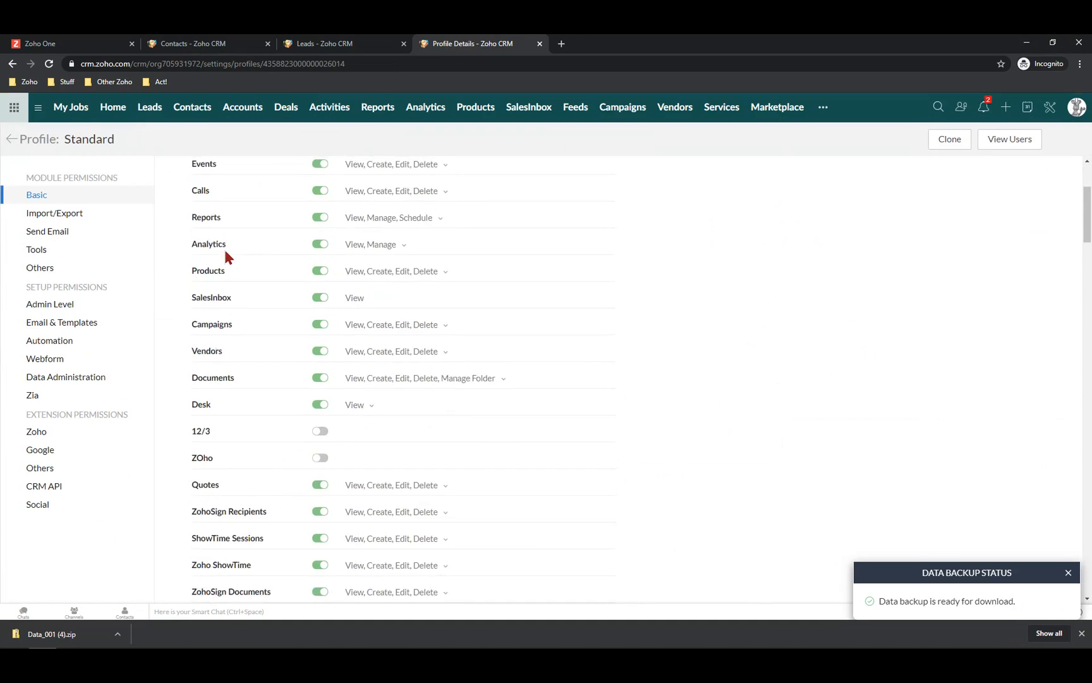
scroll(222, 254, "down", 5)
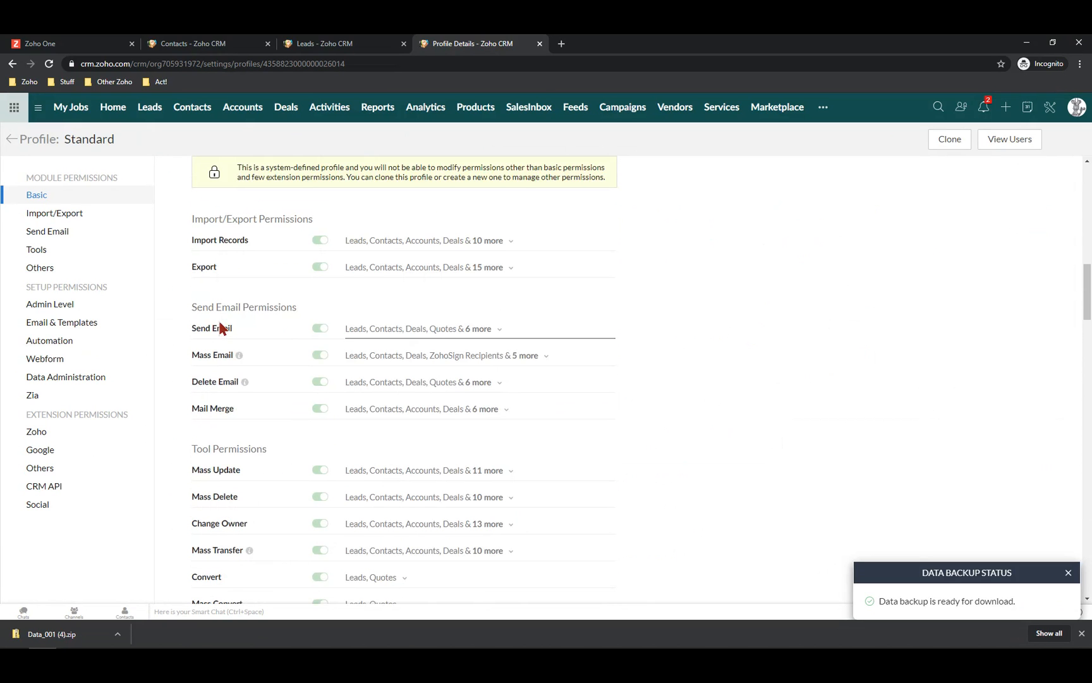
scroll(222, 322, "down", 2)
scroll(223, 321, "down", 4)
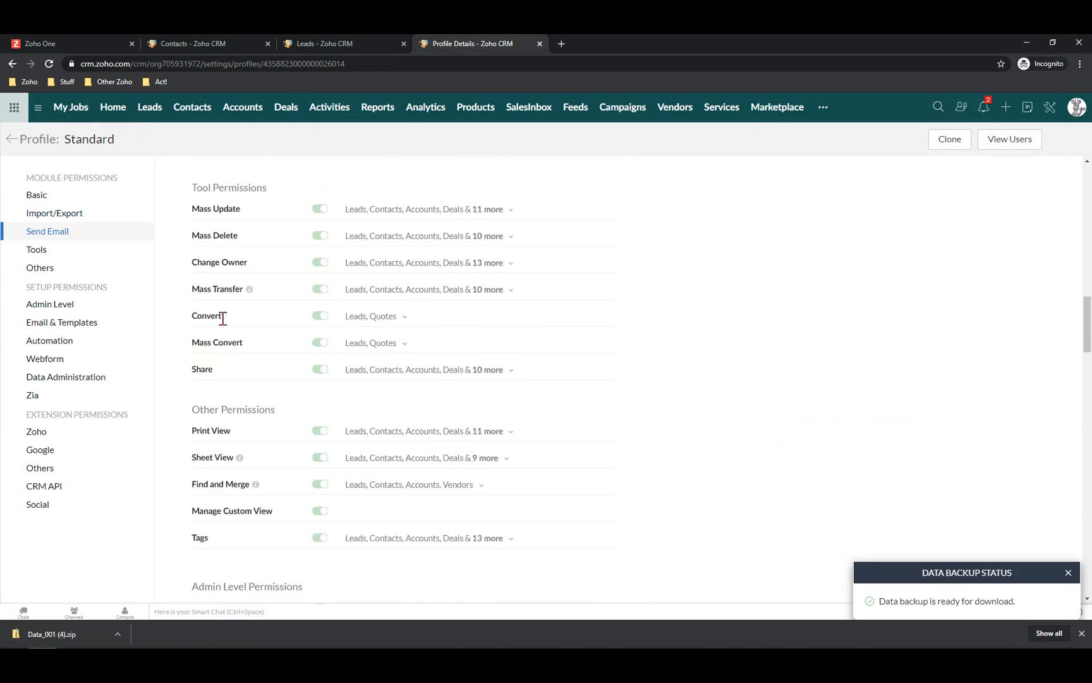
scroll(224, 321, "down", 6)
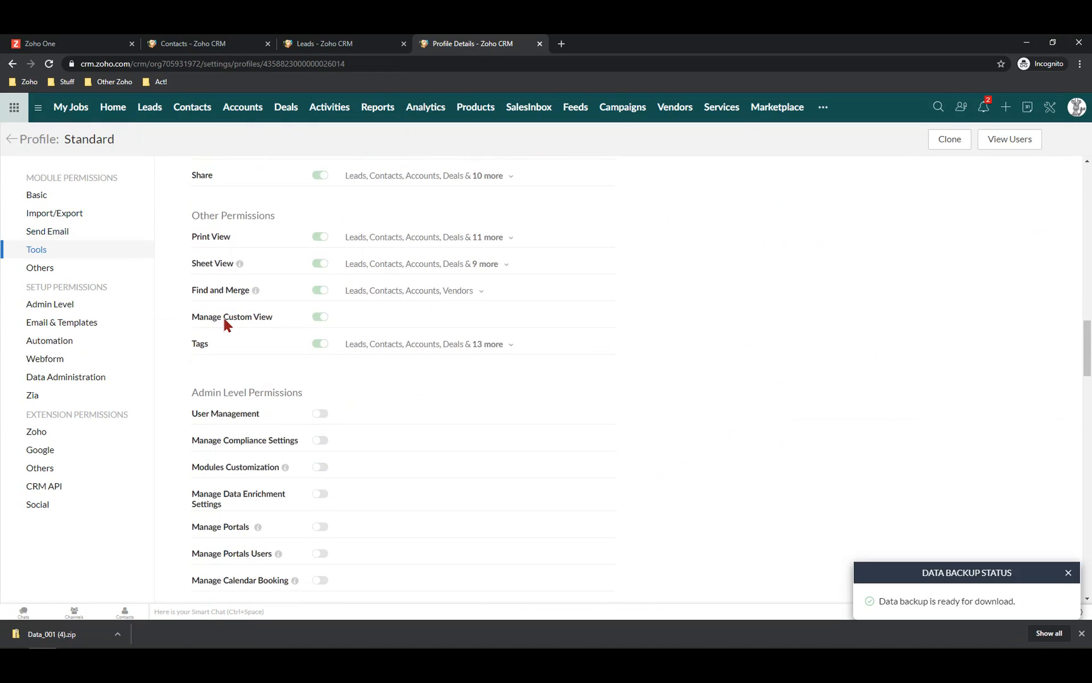
scroll(224, 321, "down", 3)
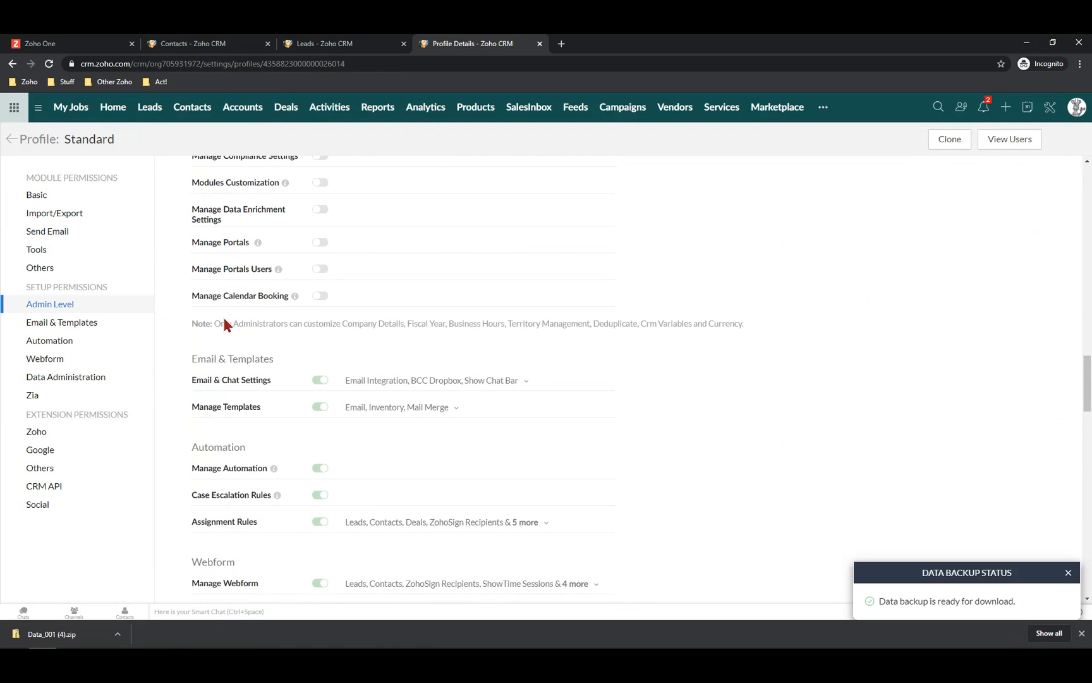
scroll(225, 329, "down", 4)
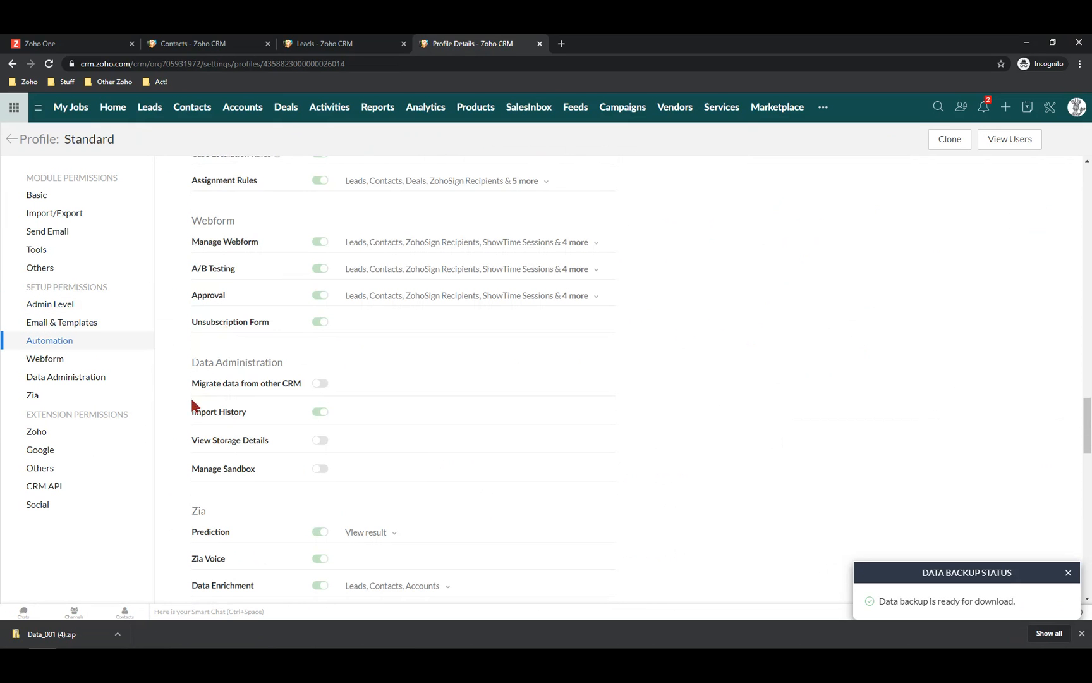
scroll(209, 430, "down", 4)
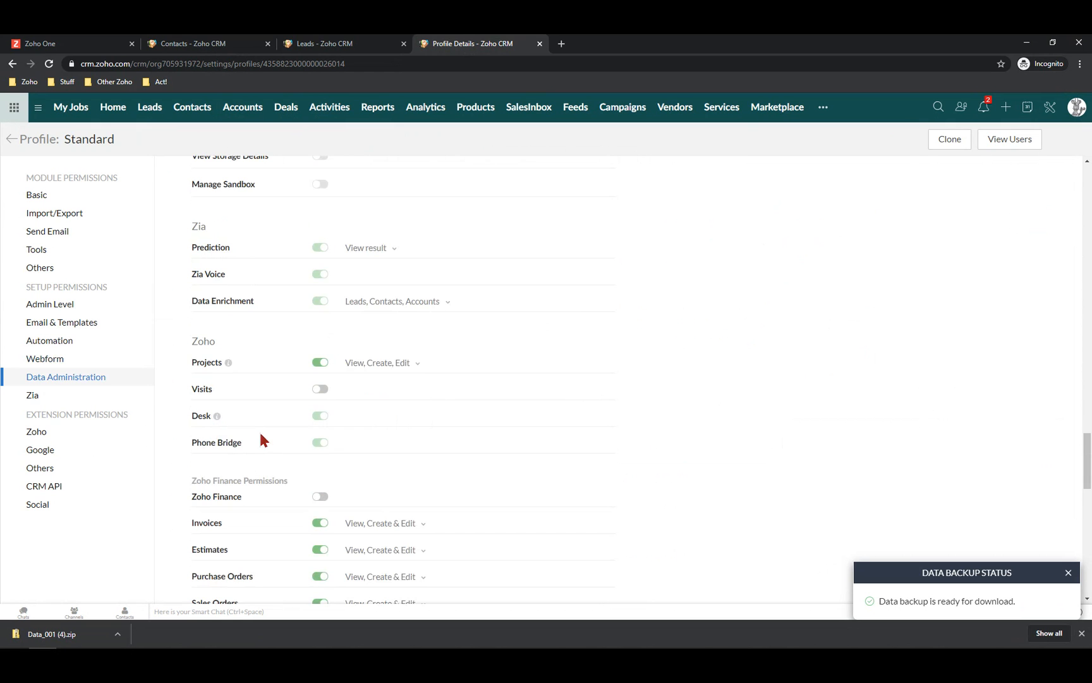
scroll(264, 440, "down", 5)
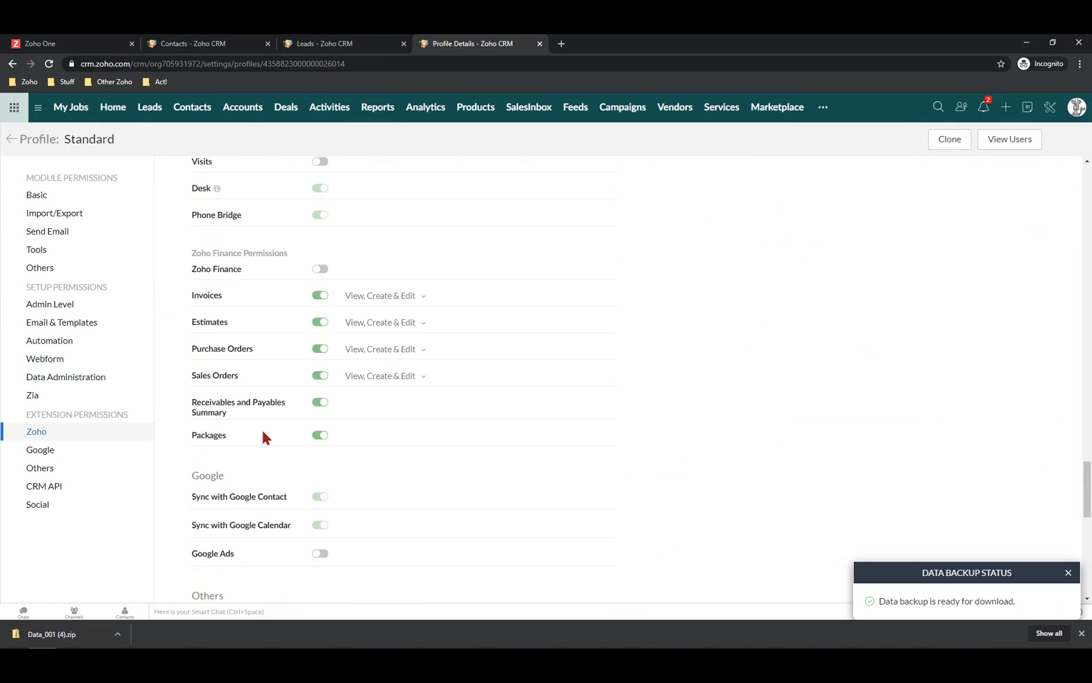
scroll(263, 438, "down", 5)
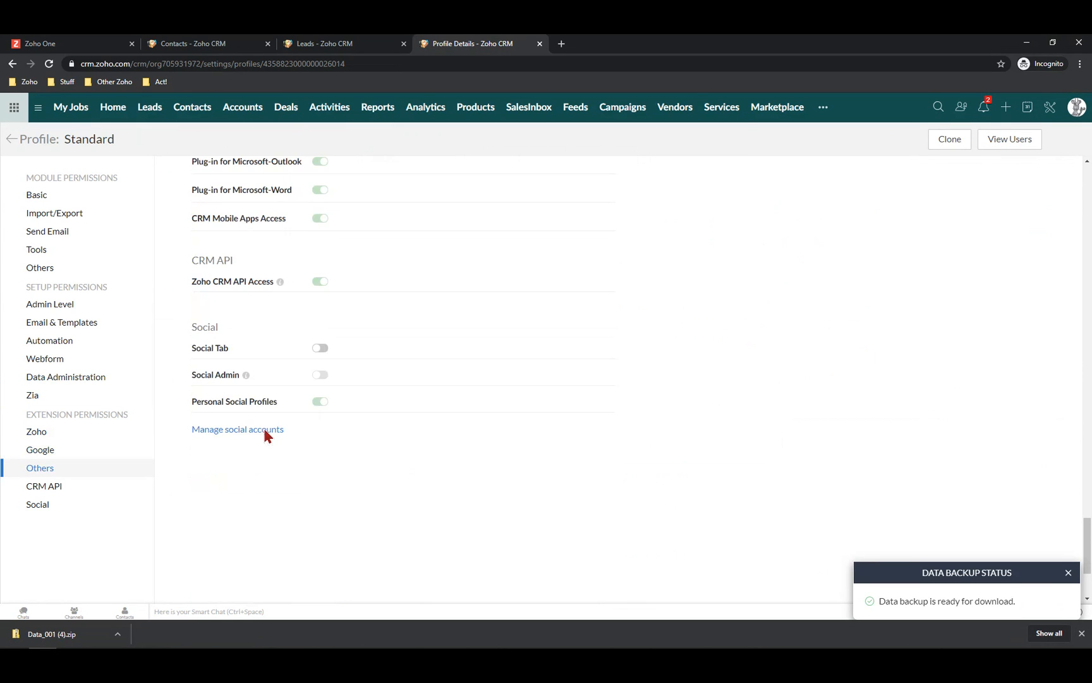
scroll(356, 402, "up", 10)
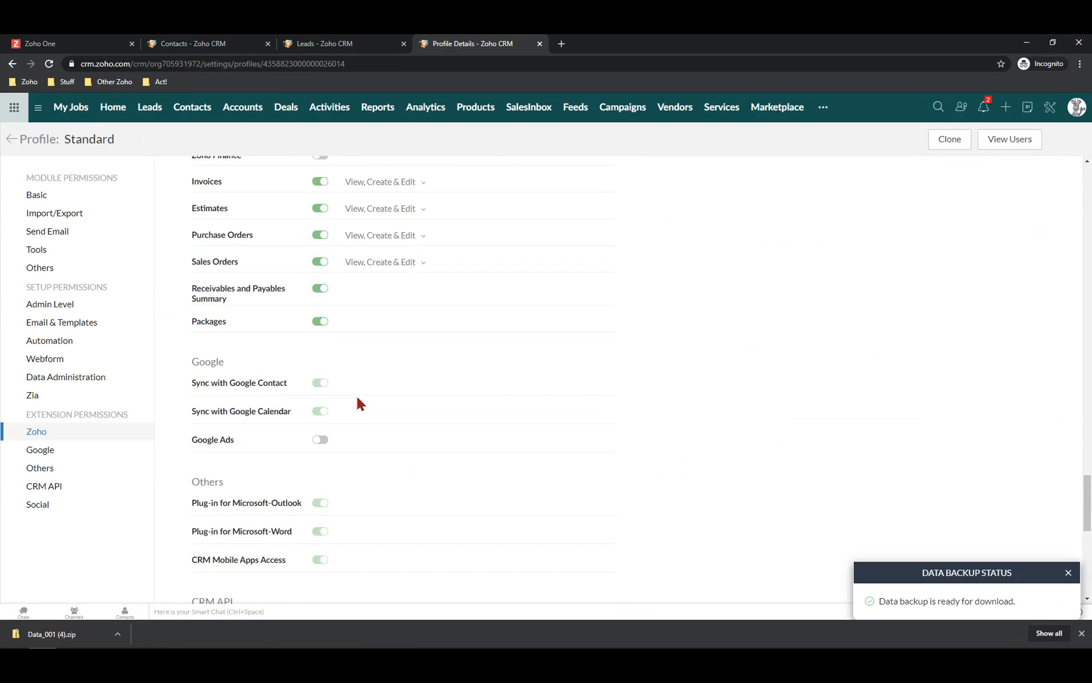
scroll(357, 402, "up", 6)
scroll(353, 400, "up", 4)
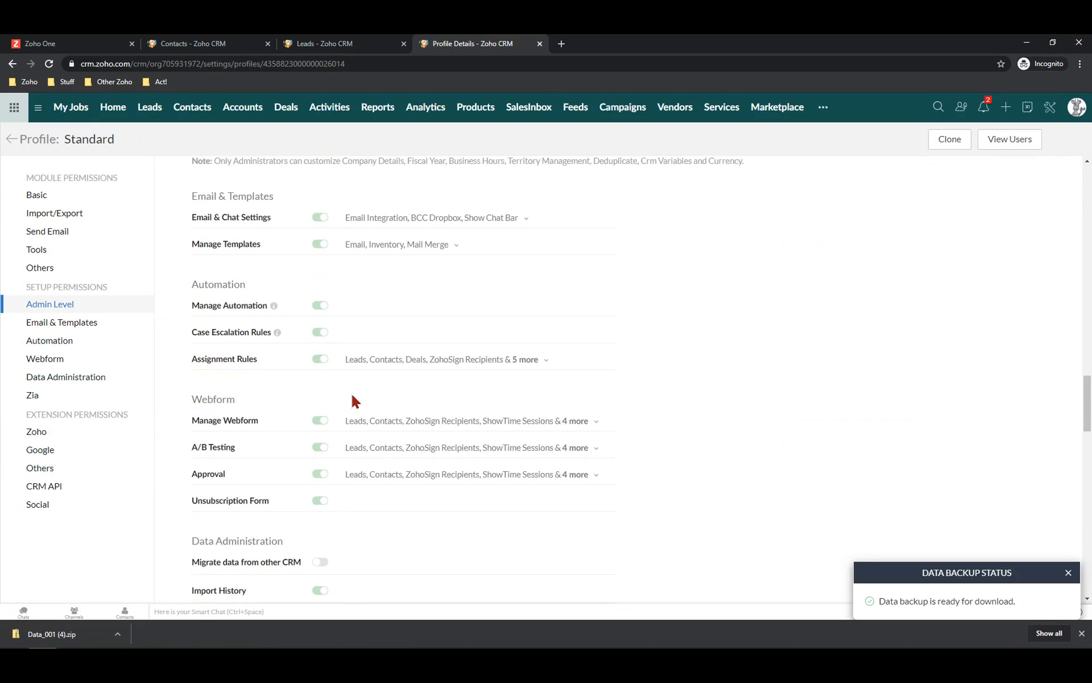
scroll(353, 390, "up", 5)
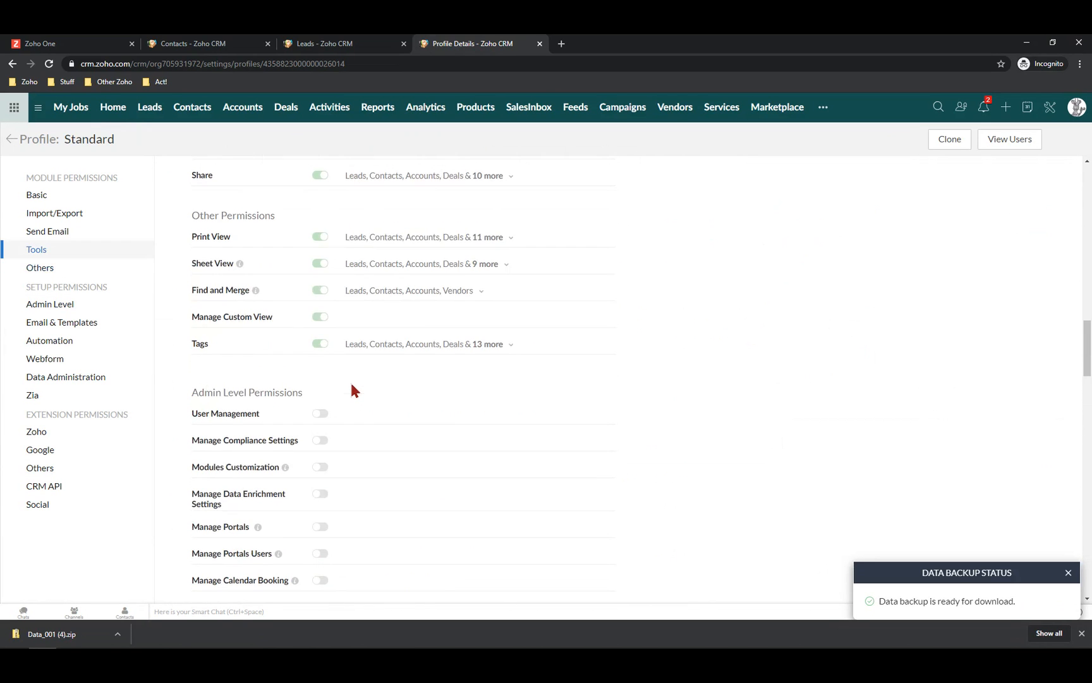
scroll(349, 383, "up", 3)
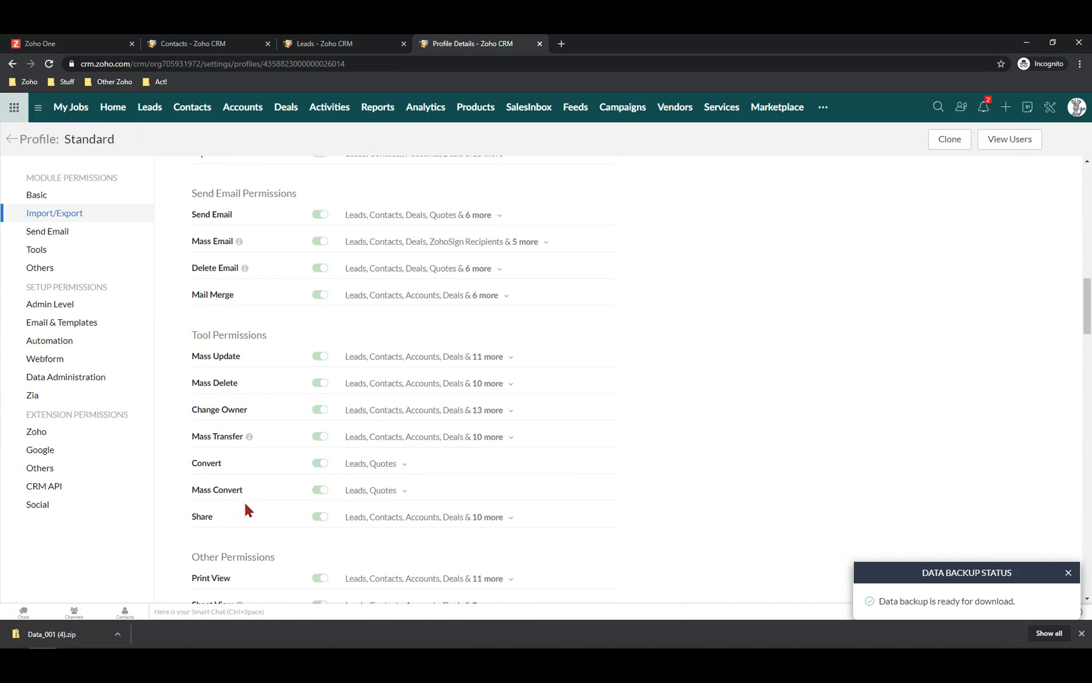
scroll(246, 498, "up", 1)
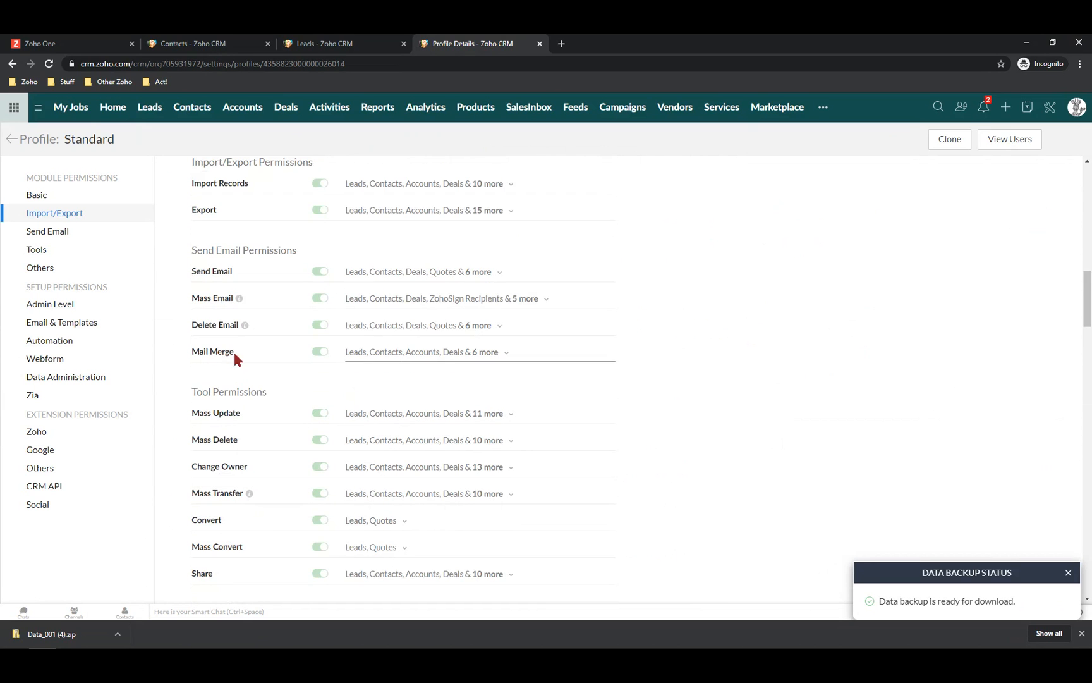
scroll(275, 346, "up", 3)
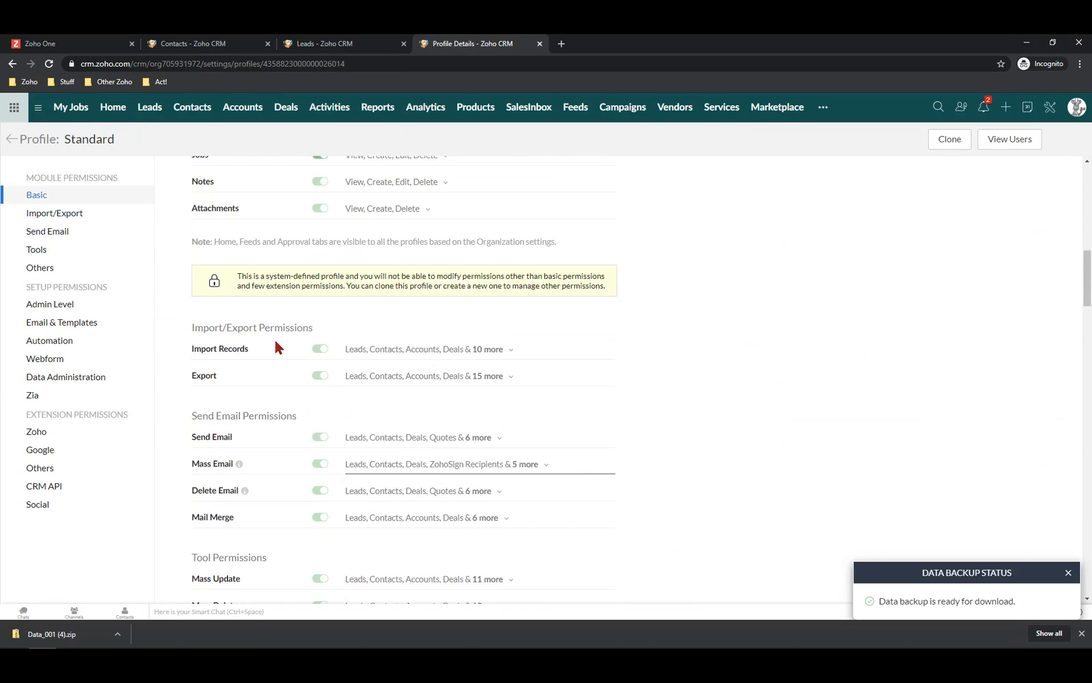
scroll(260, 355, "up", 3)
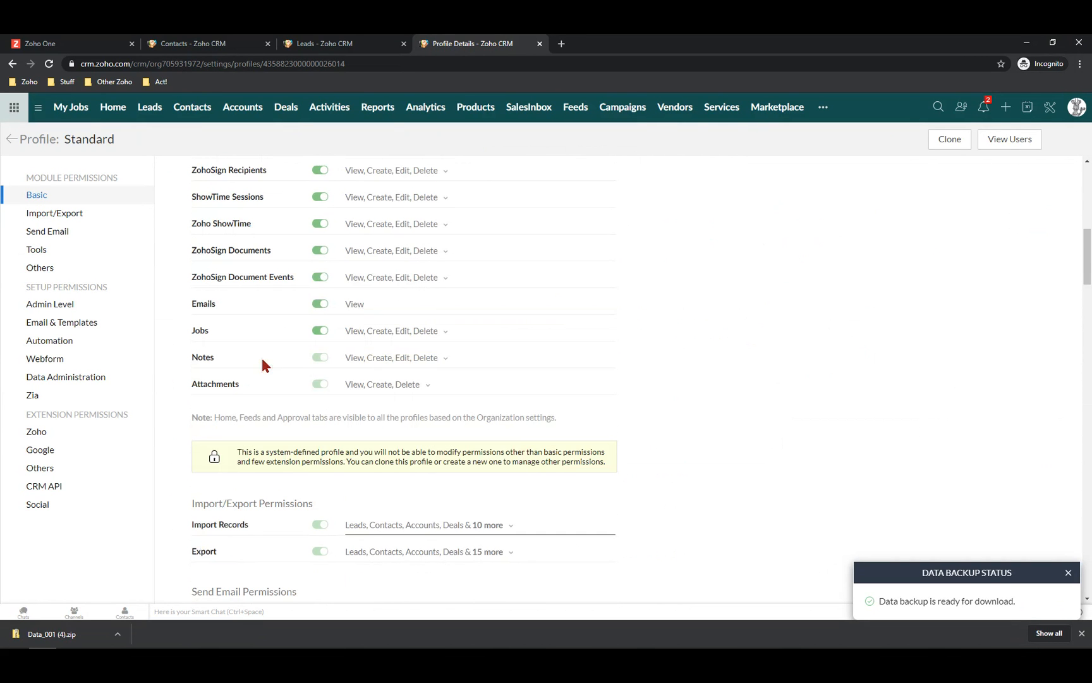
scroll(271, 426, "up", 3)
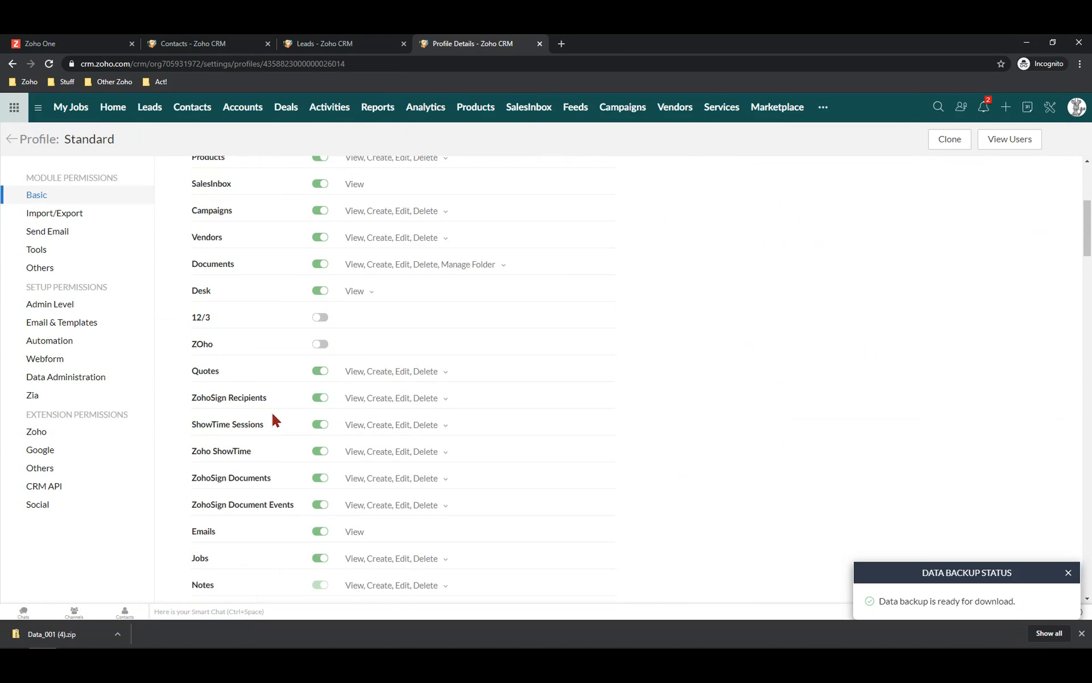
scroll(272, 416, "up", 2)
scroll(272, 416, "up", 2)
scroll(273, 415, "up", 1)
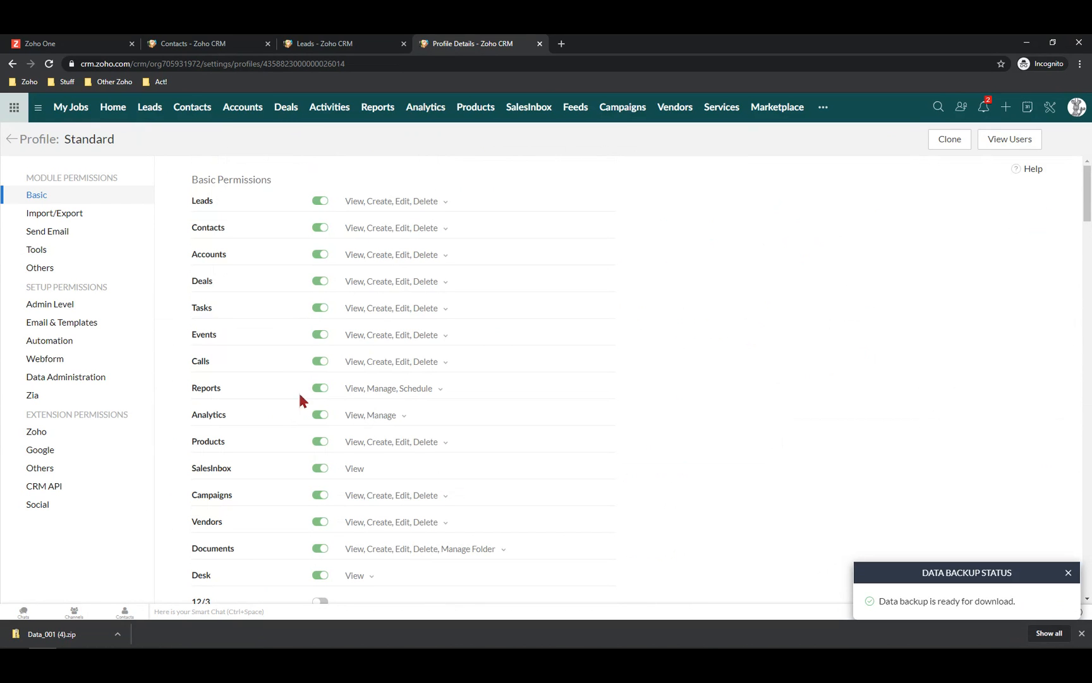
Uncheck Delete in the Standard profile's Leads permission, leaving View, Create and Edit
left_click(443, 204)
left_click(362, 279)
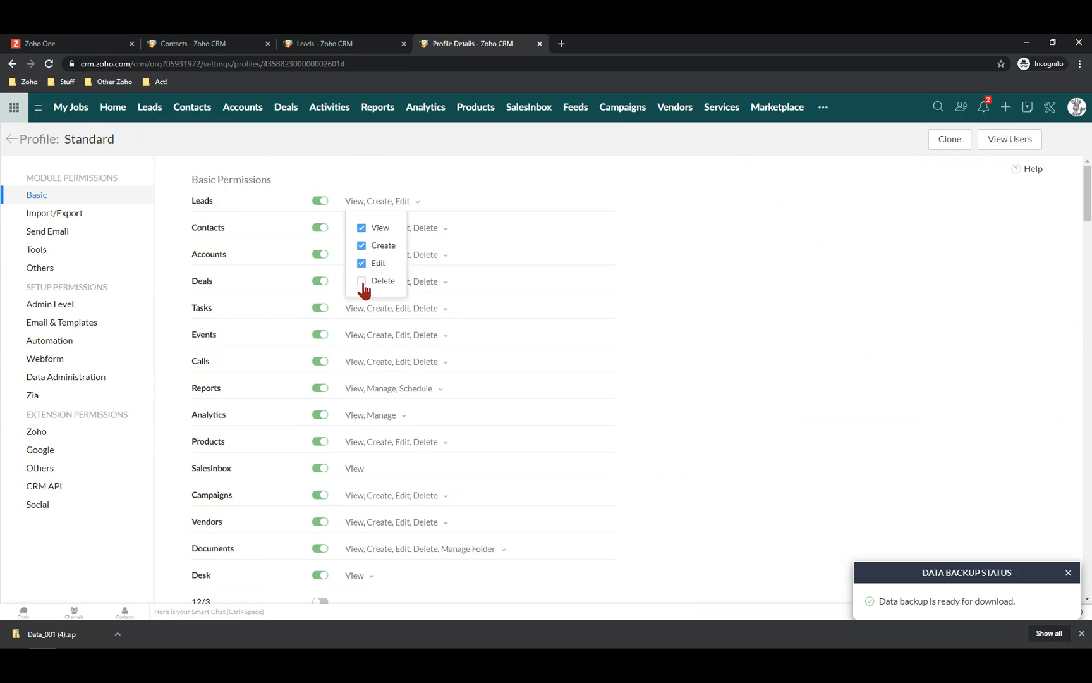
left_click(398, 299)
scroll(404, 304, "down", 4)
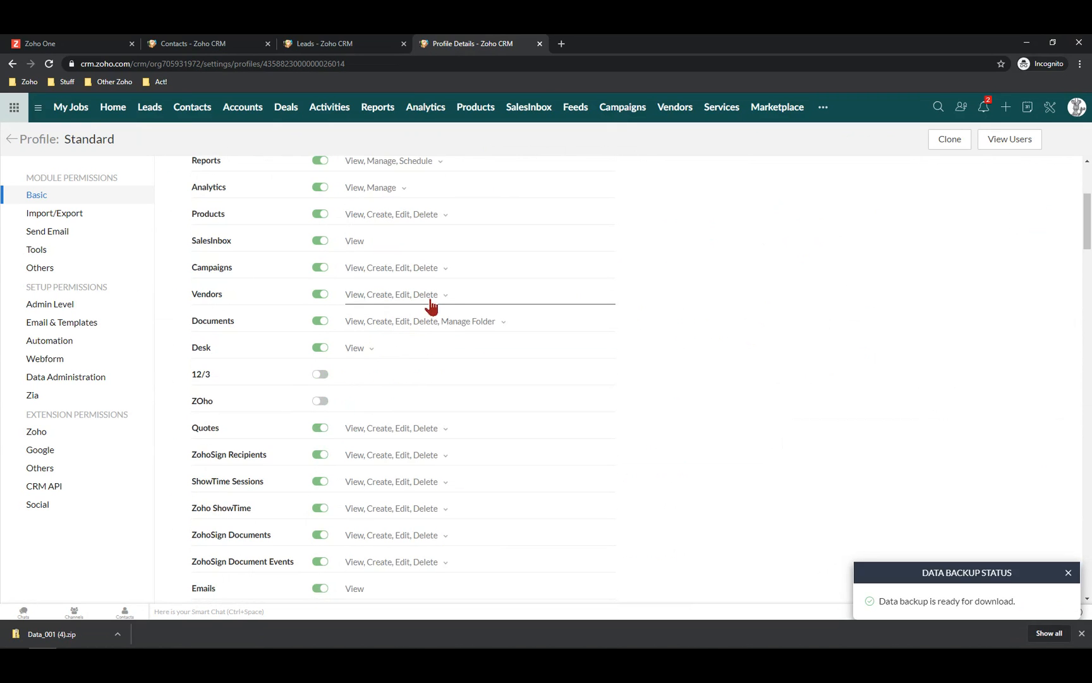
scroll(429, 307, "down", 4)
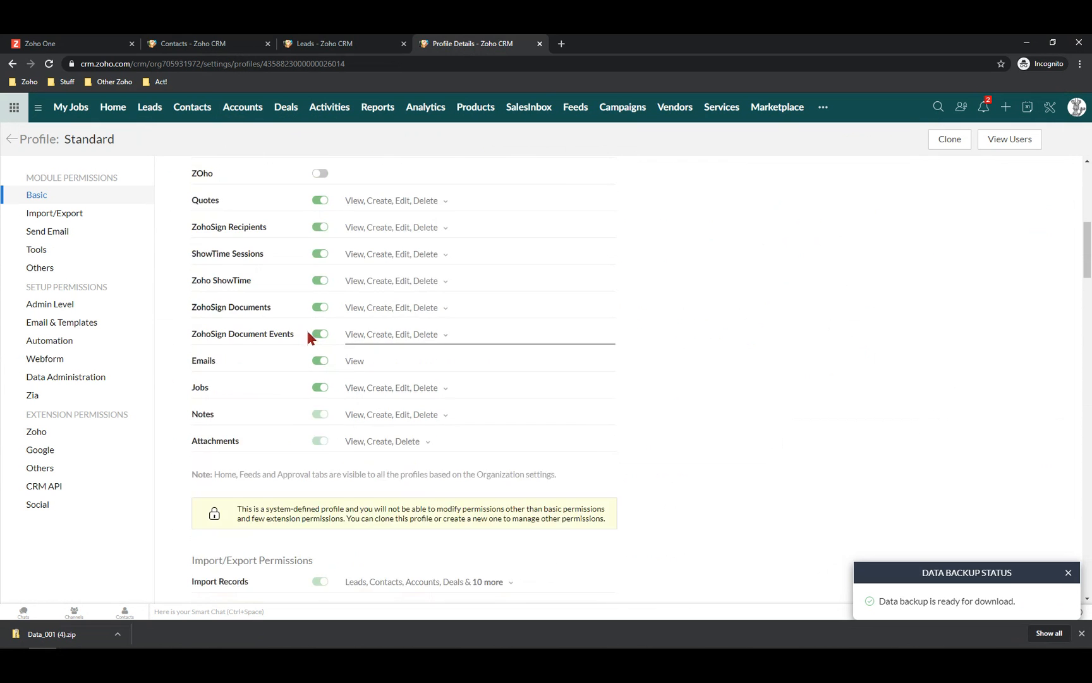
scroll(307, 330, "down", 5)
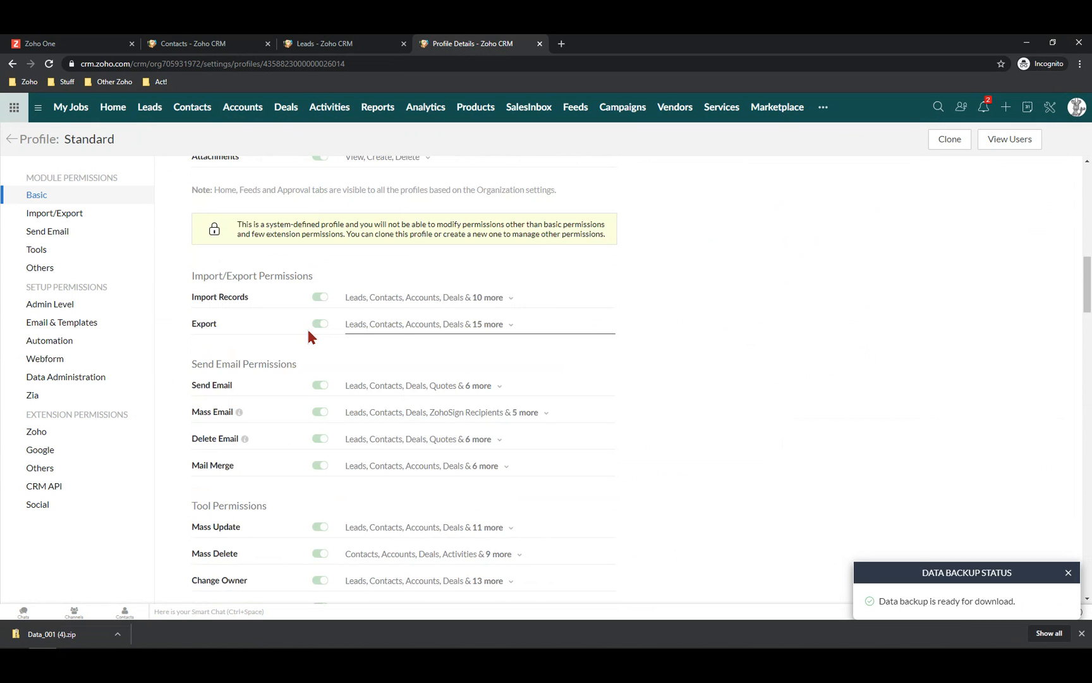
scroll(306, 329, "down", 1)
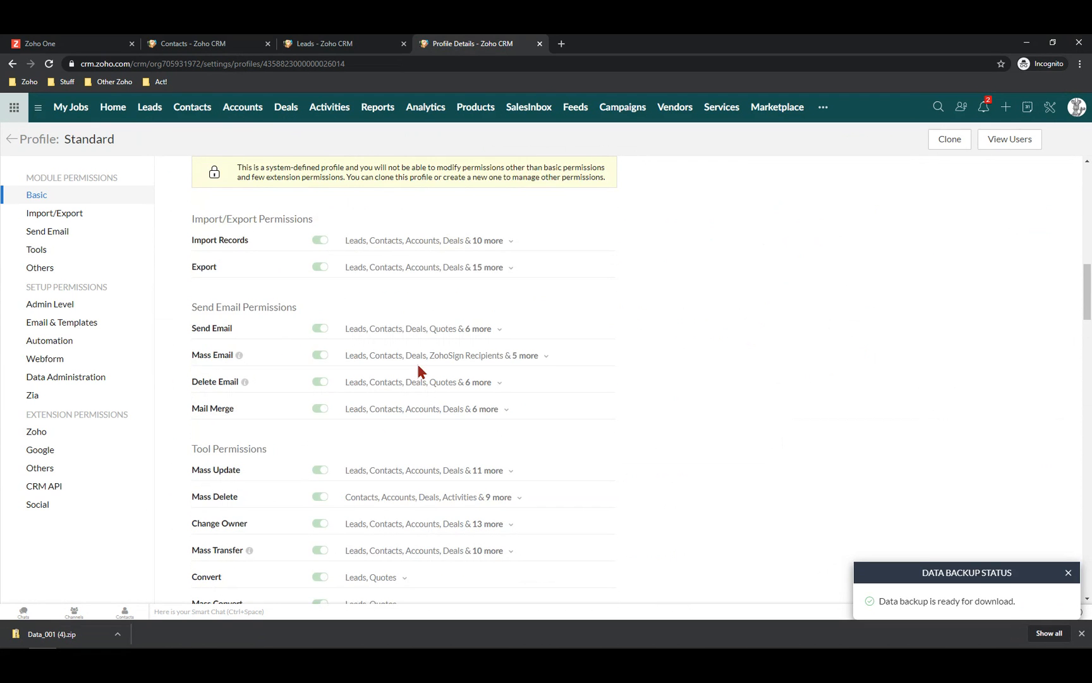
left_click(490, 384)
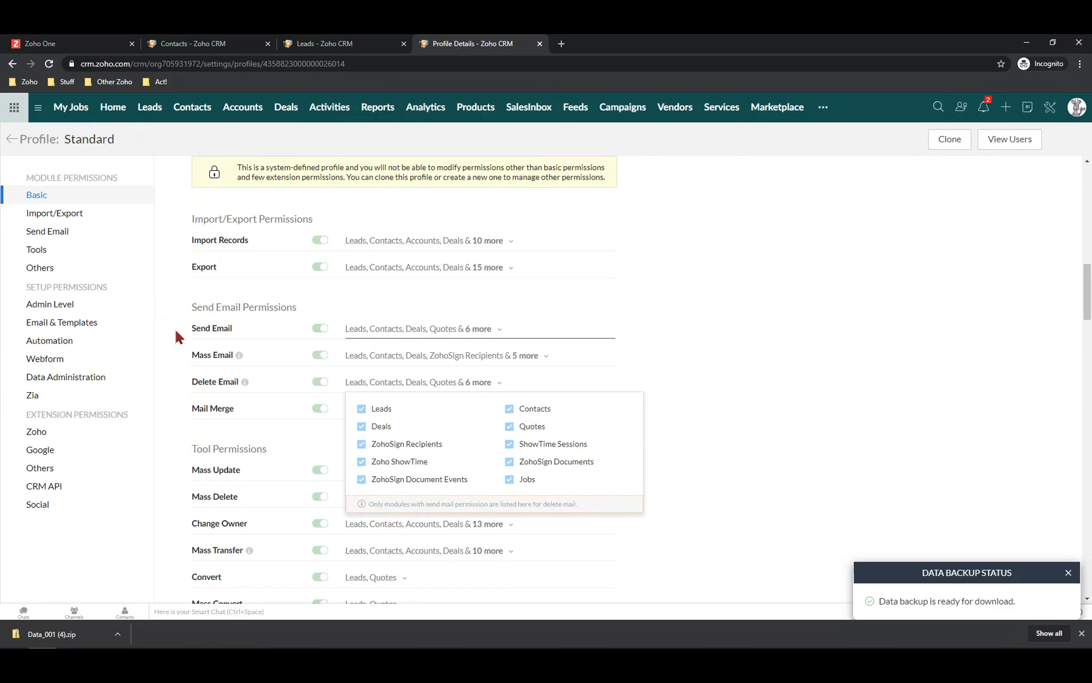
left_click(166, 346)
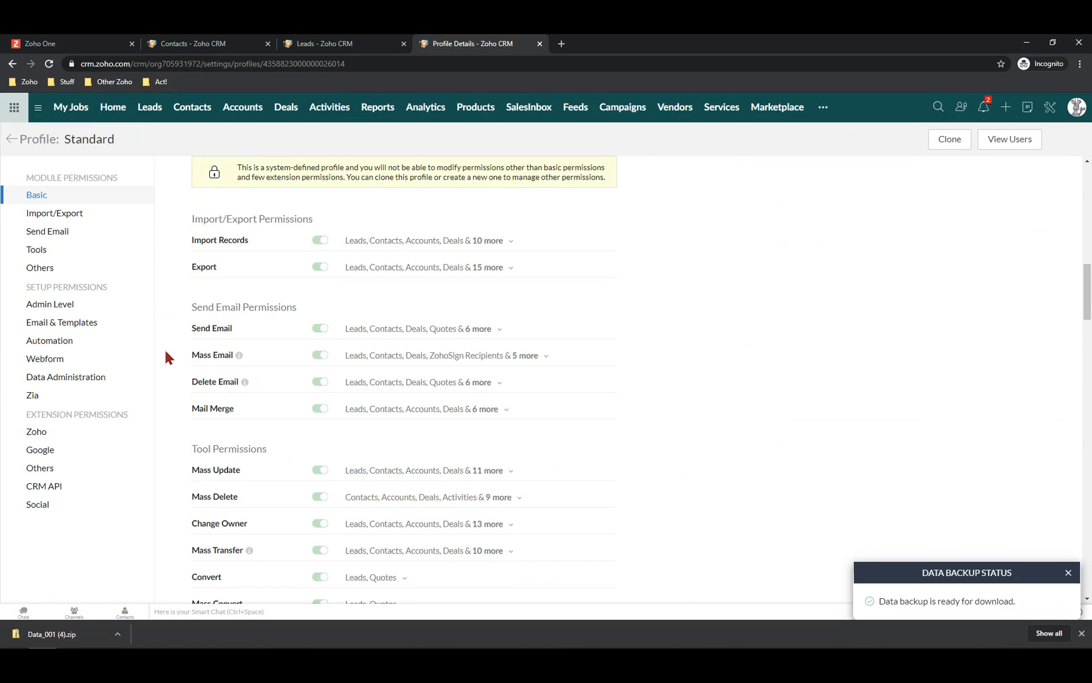
left_click(80, 378)
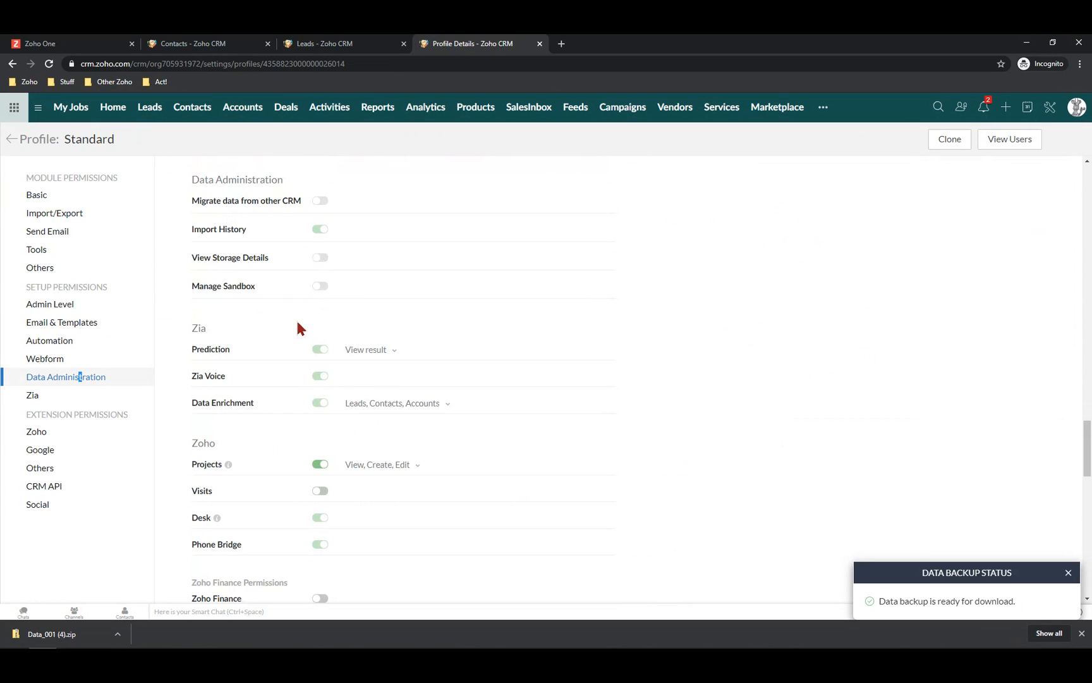
scroll(302, 327, "down", 2)
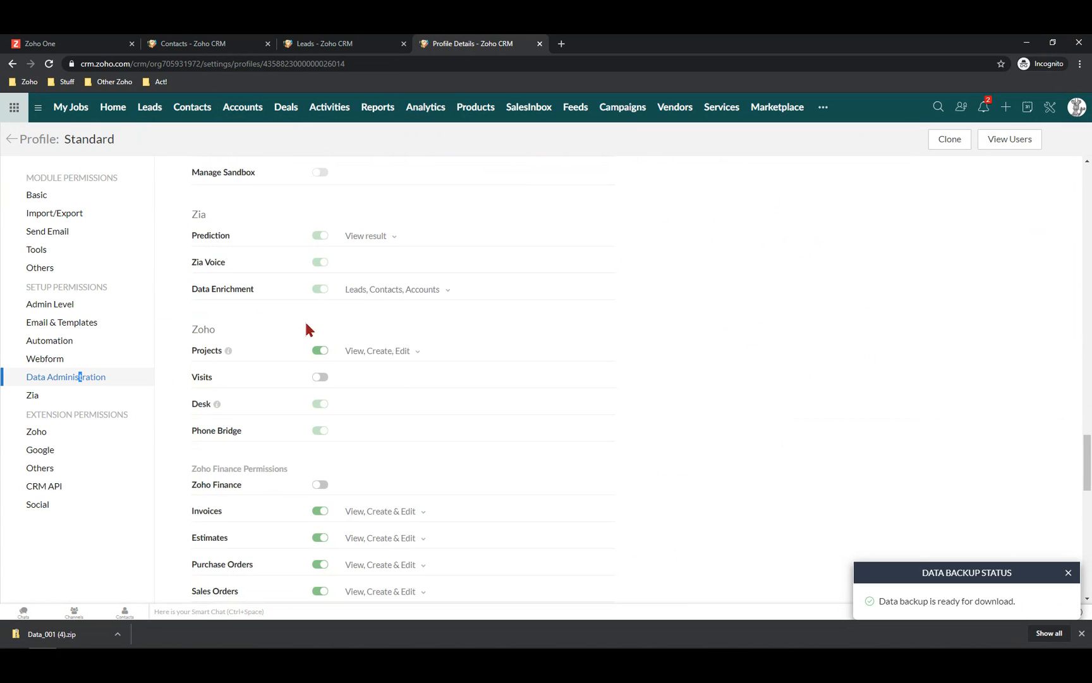
scroll(316, 339, "down", 2)
scroll(317, 339, "down", 3)
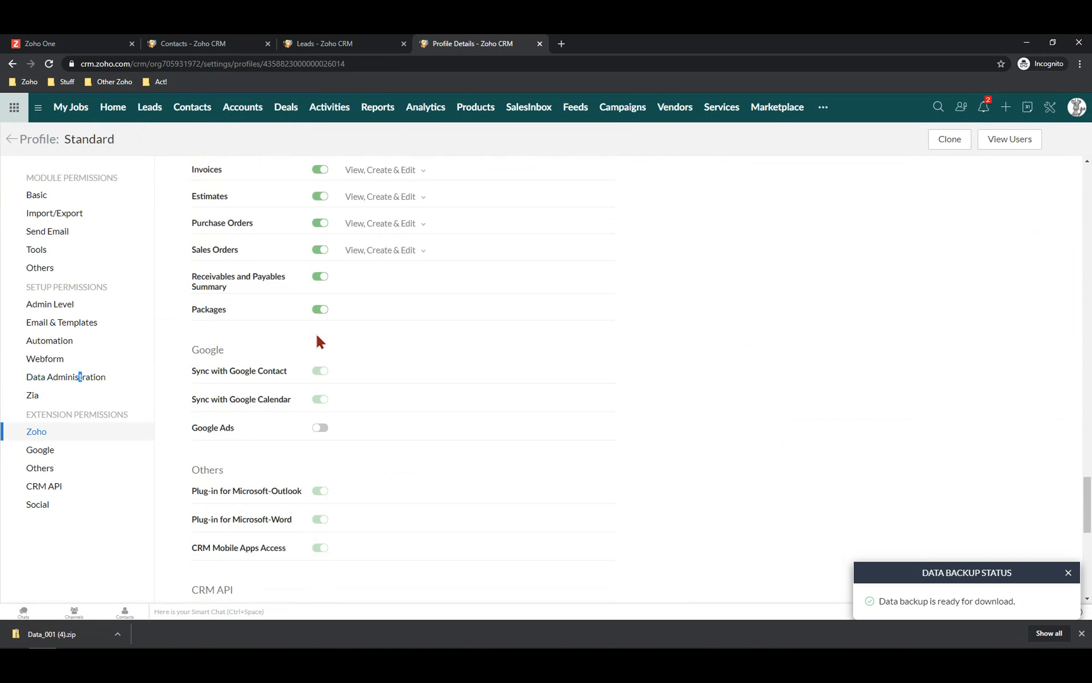
scroll(316, 341, "down", 5)
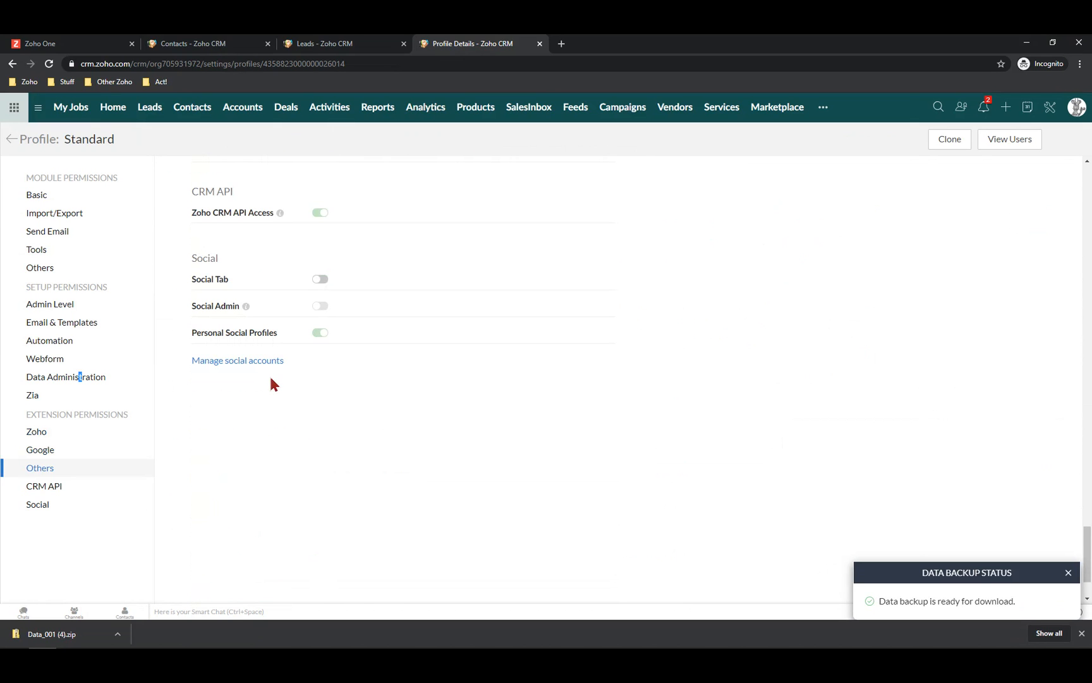
scroll(270, 379, "up", 10)
scroll(273, 385, "up", 2)
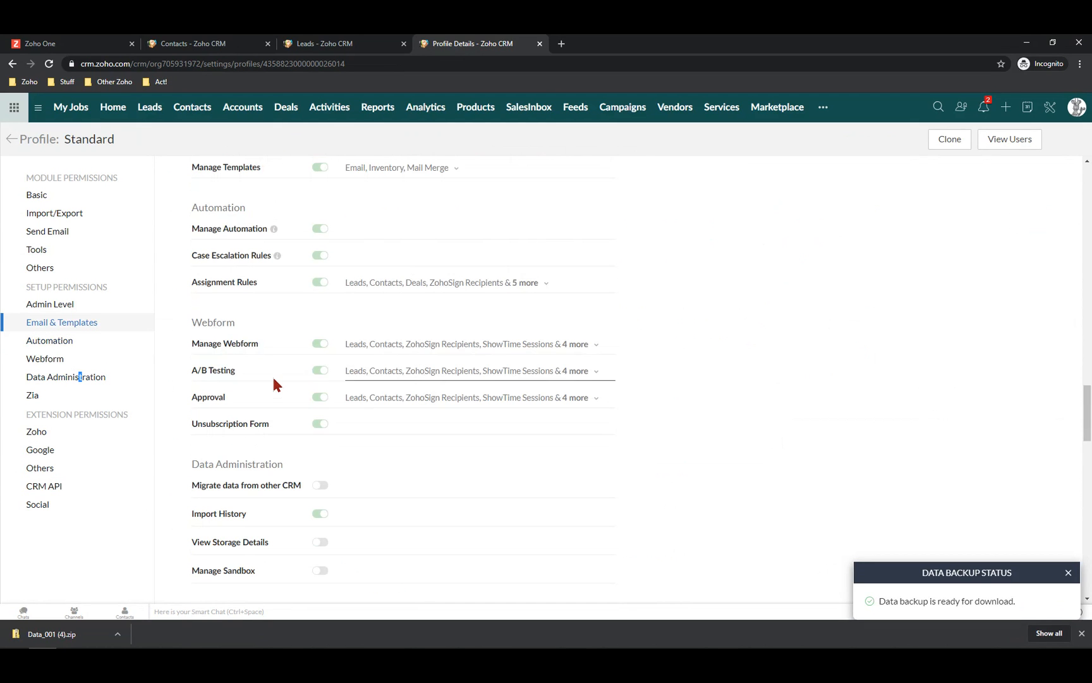
scroll(274, 379, "up", 4)
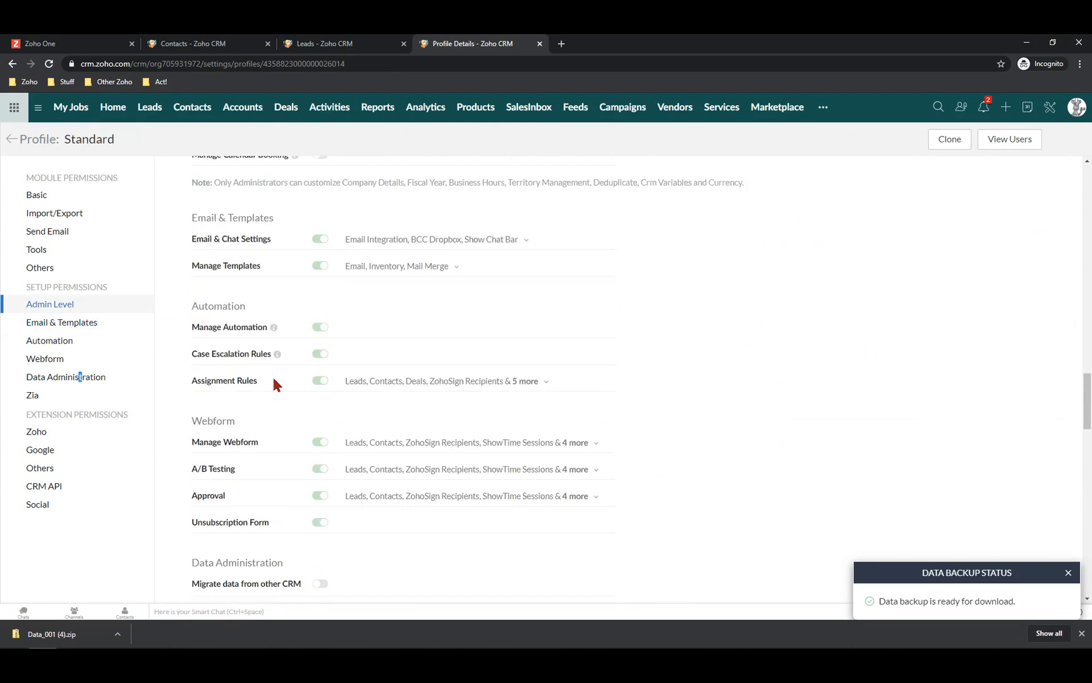
scroll(274, 380, "up", 20)
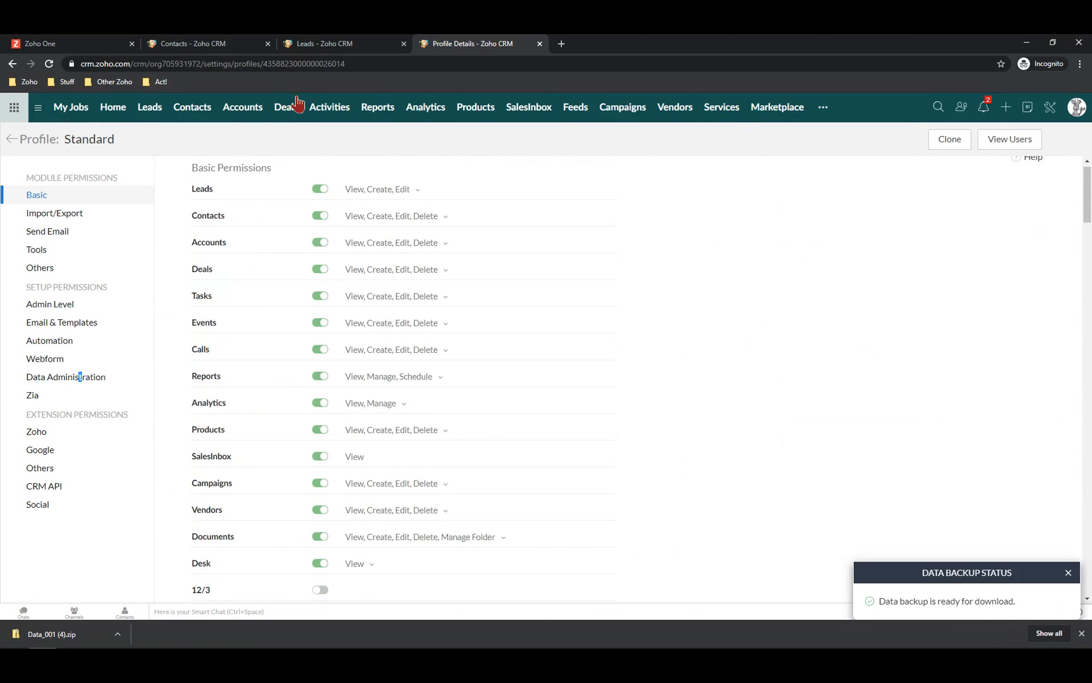
Sign out of Zoho CRM from the profile panel and go to the login page
left_click(1079, 111)
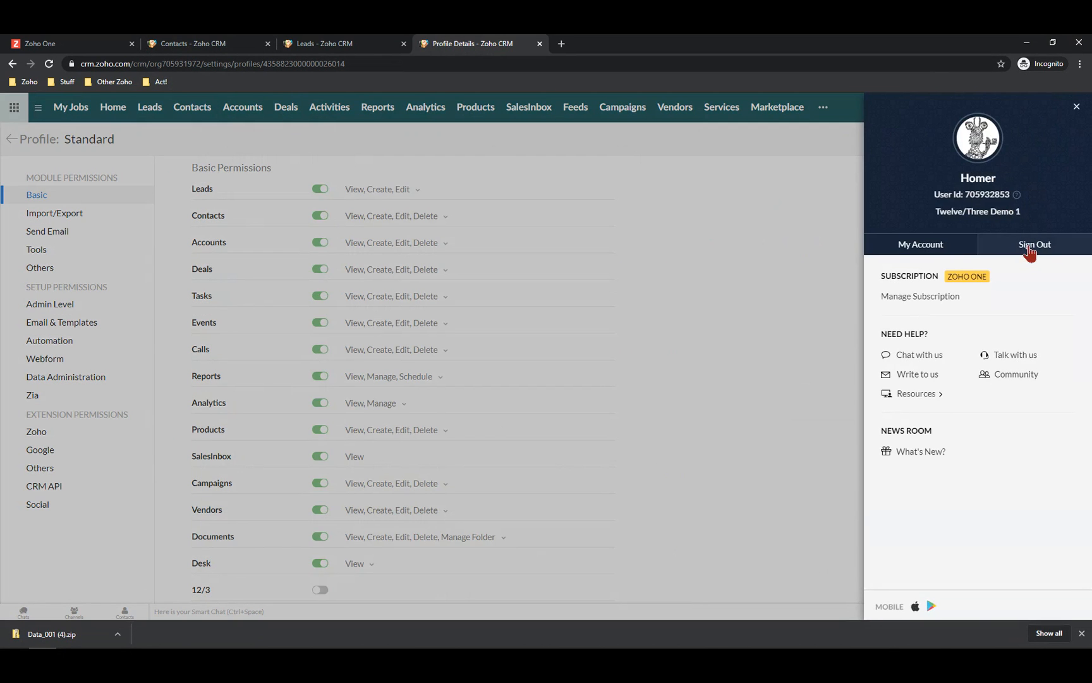
left_click(1029, 250)
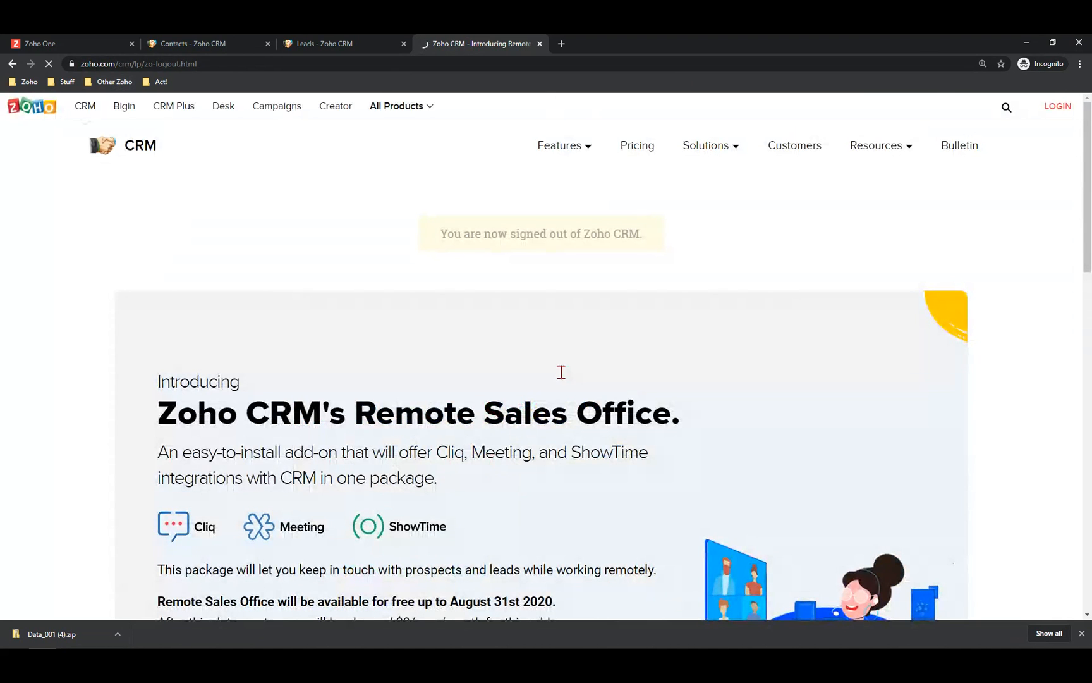
left_click(1059, 108)
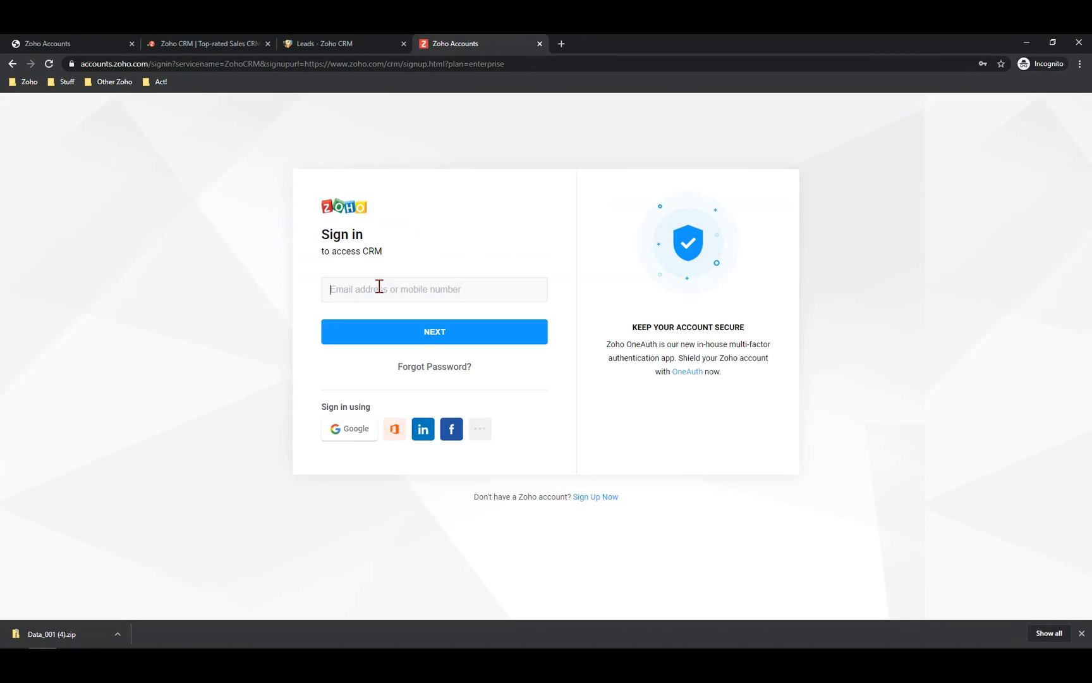
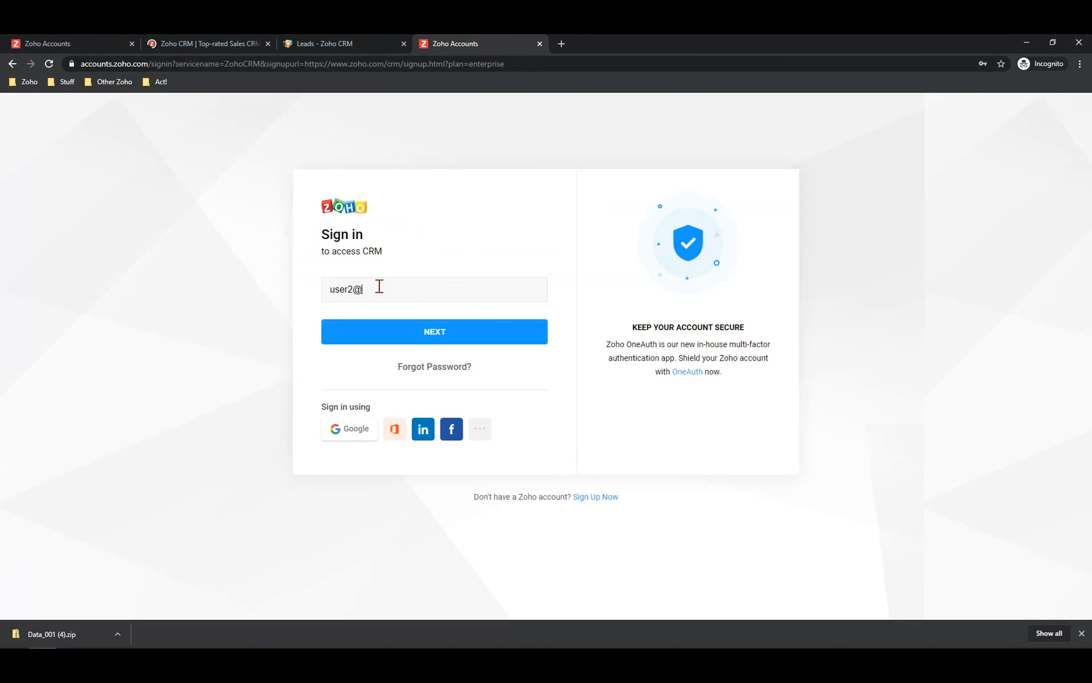
Sign in with the second user's e-mail, retyping the password after it is rejected
key("Return")
type("••••••••••••••")
key("Return")
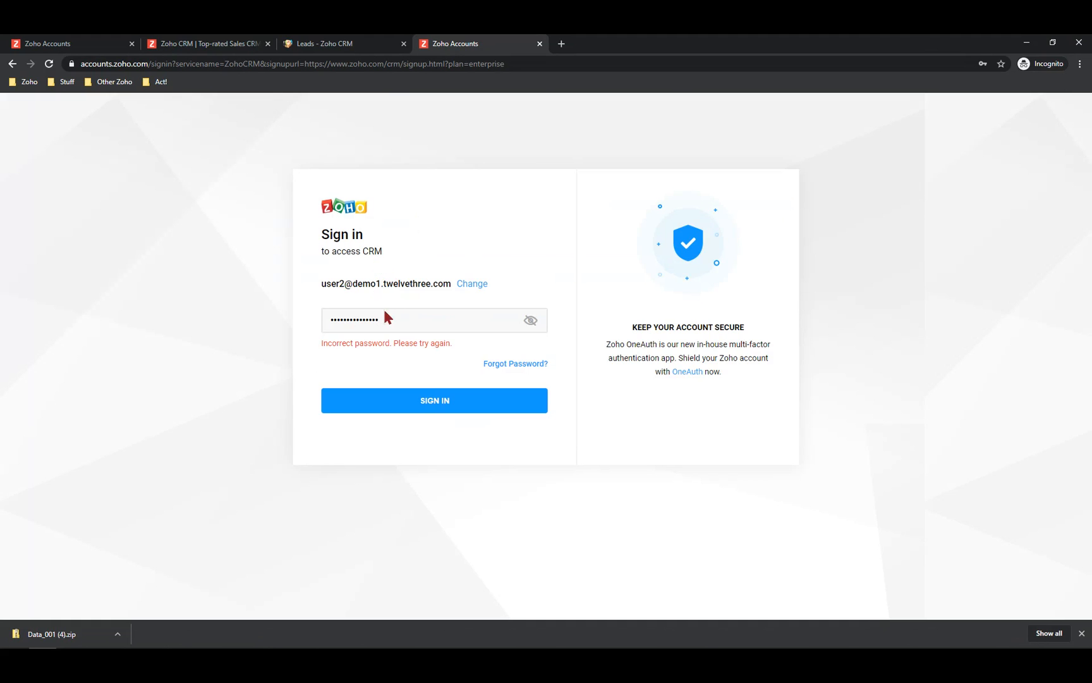
key("ctrl+a")
type("•••••••••••••••")
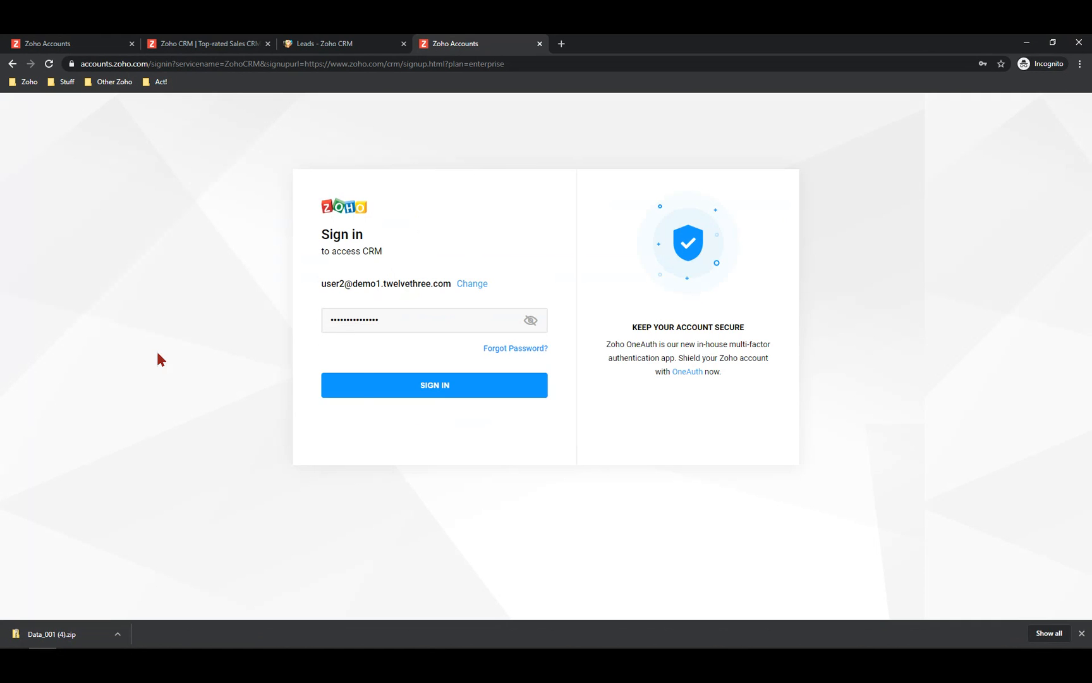
key("Return")
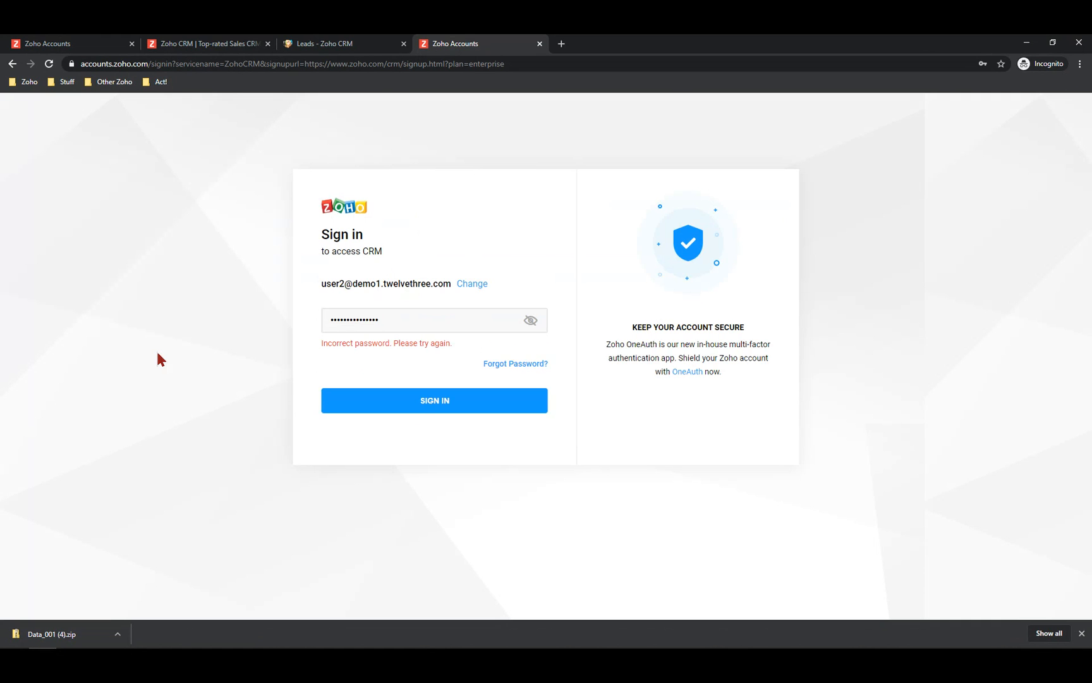